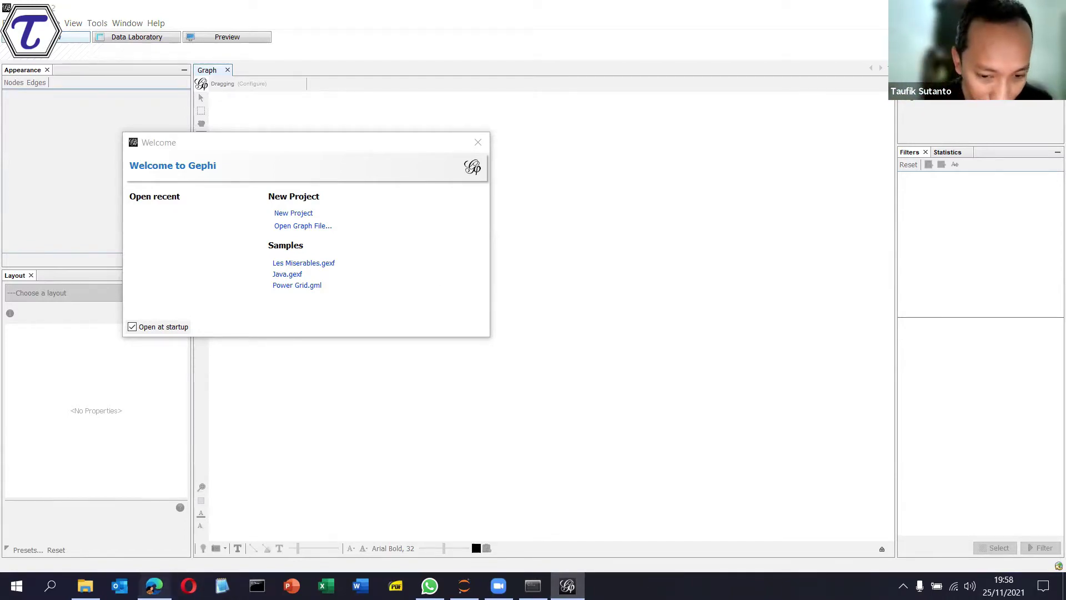
In the browser's KapSel-Social-Network-Analysis notebook, run the cell that converts Tweets_2021.json into network_2021.gexf.
click(153, 585)
scroll(148, 396, down, 7)
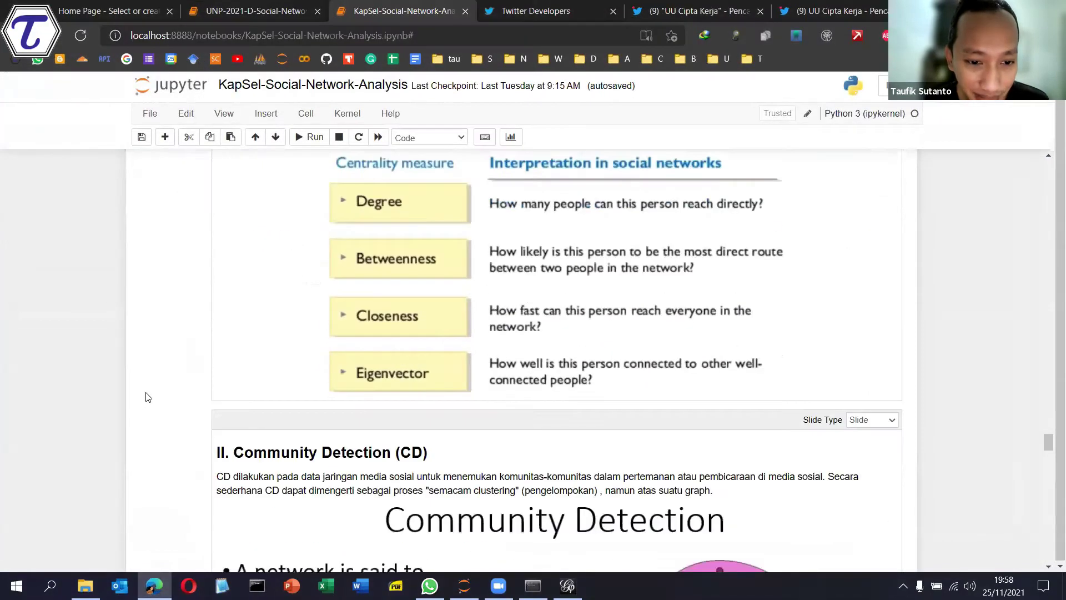
scroll(148, 397, down, 18)
scroll(146, 396, up, 8)
scroll(147, 396, down, 1)
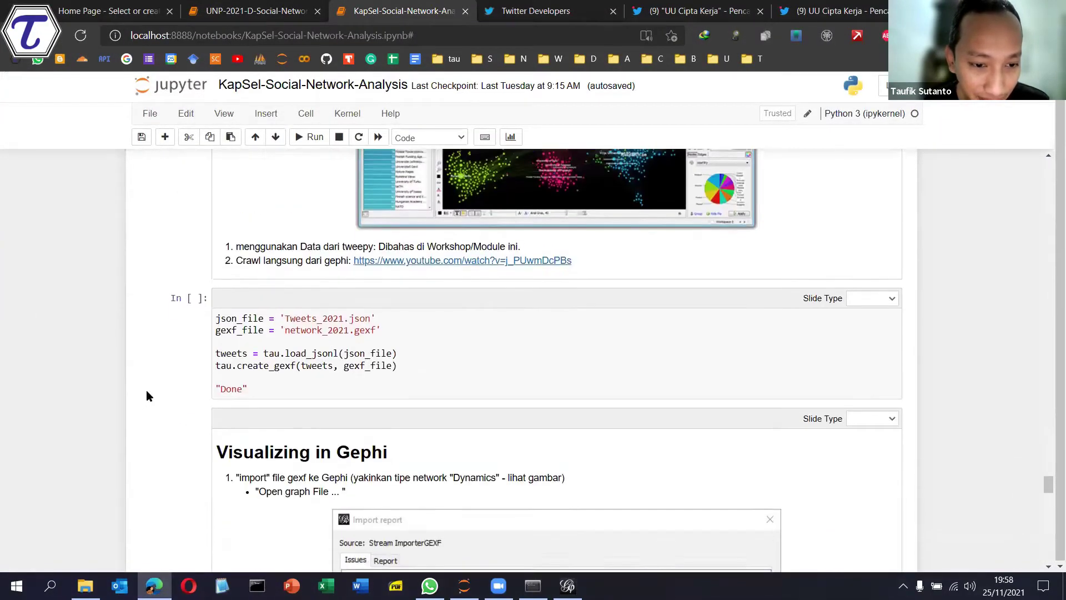
click(344, 304)
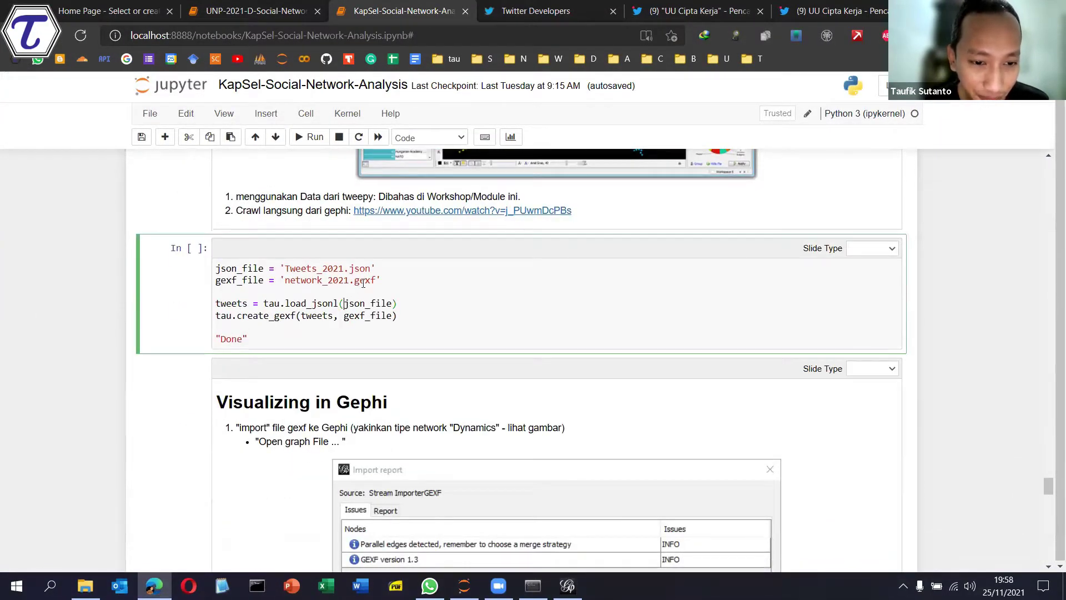
click(567, 586)
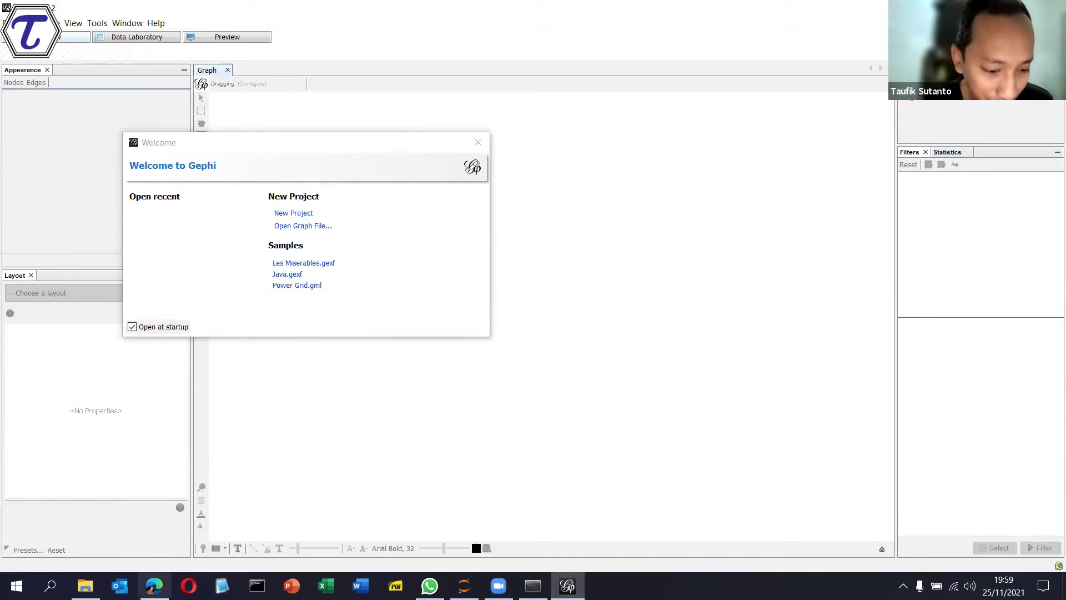
click(153, 586)
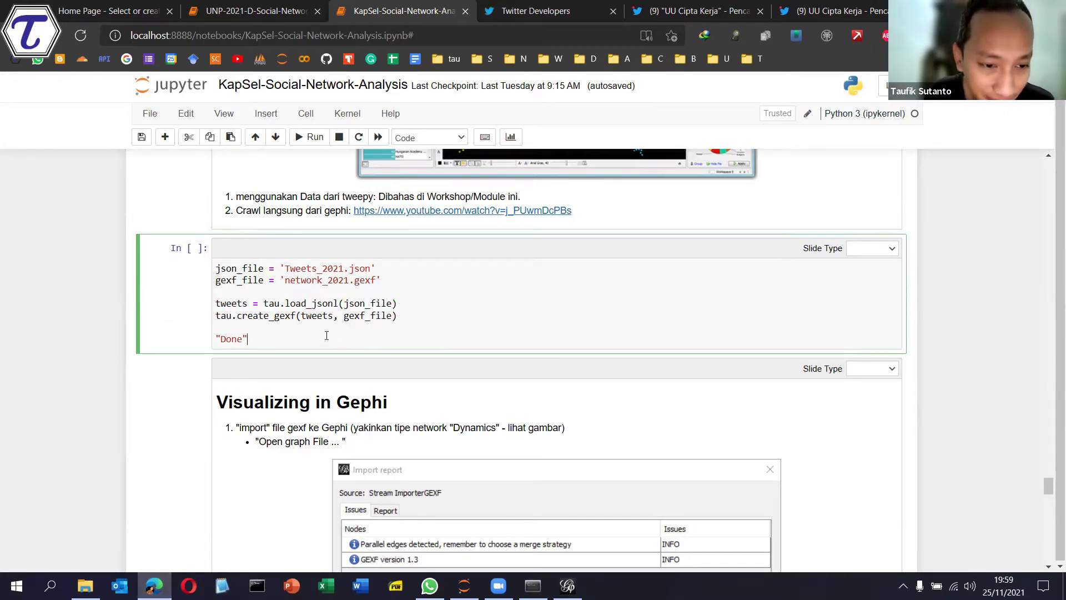
key(ctrl+Return)
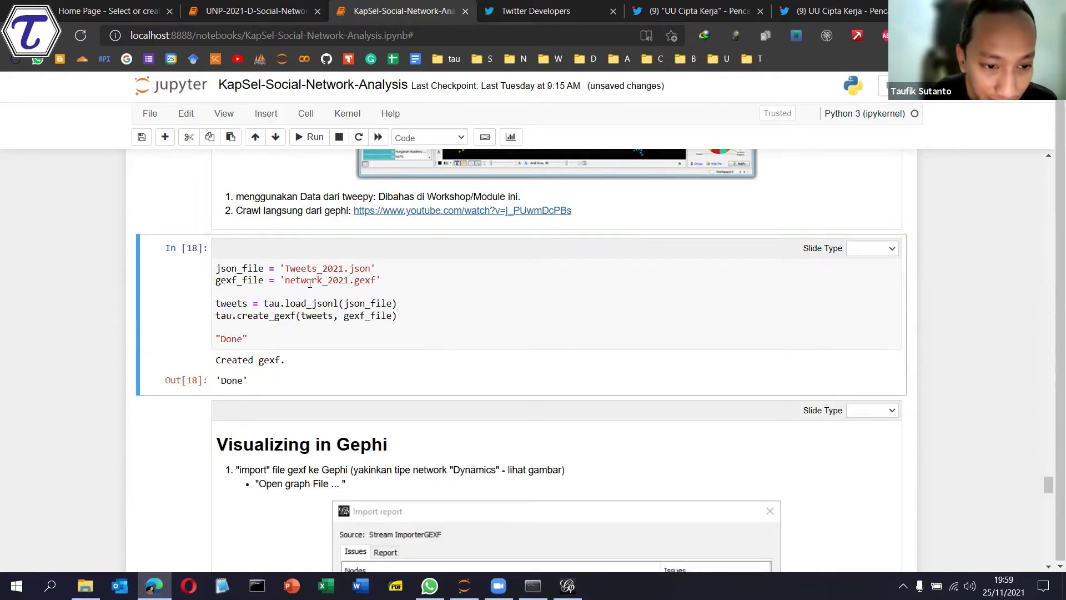
Highlight the output file name in the notebook cell, then locate network_2021 in the notebooks folder in File Explorer.
drag(287, 281, 375, 281)
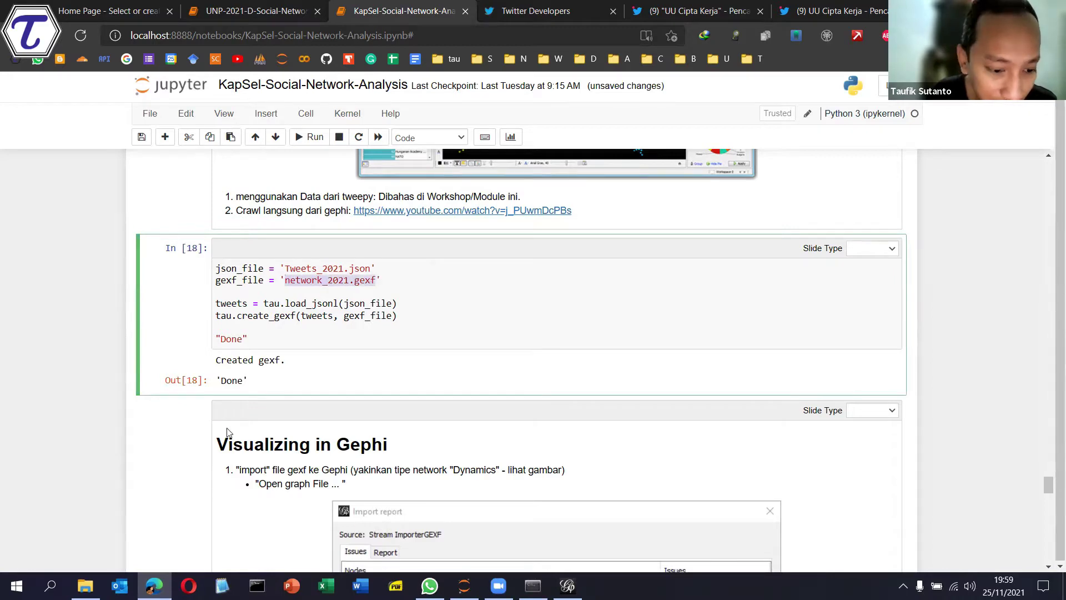
click(84, 586)
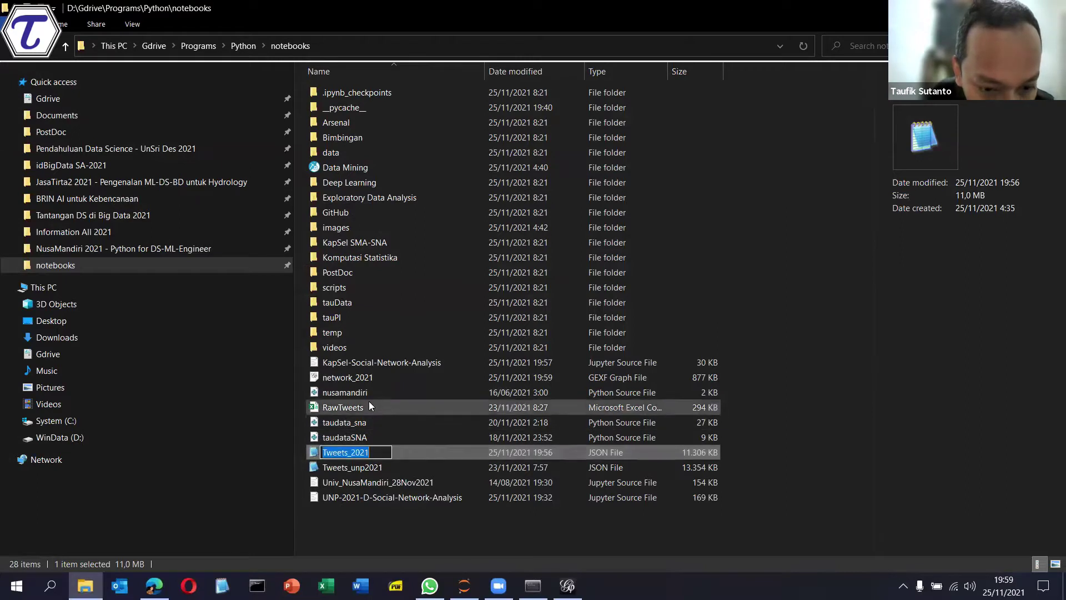
click(367, 392)
click(367, 379)
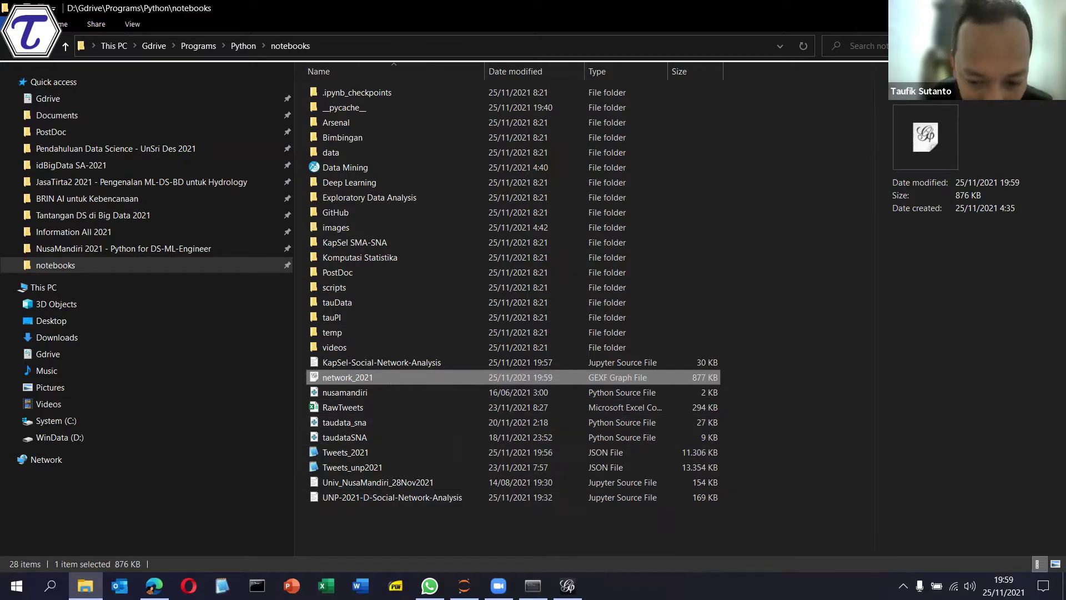
Return to the browser, search the web for "gephi download" and view the official Gephi download page.
click(567, 584)
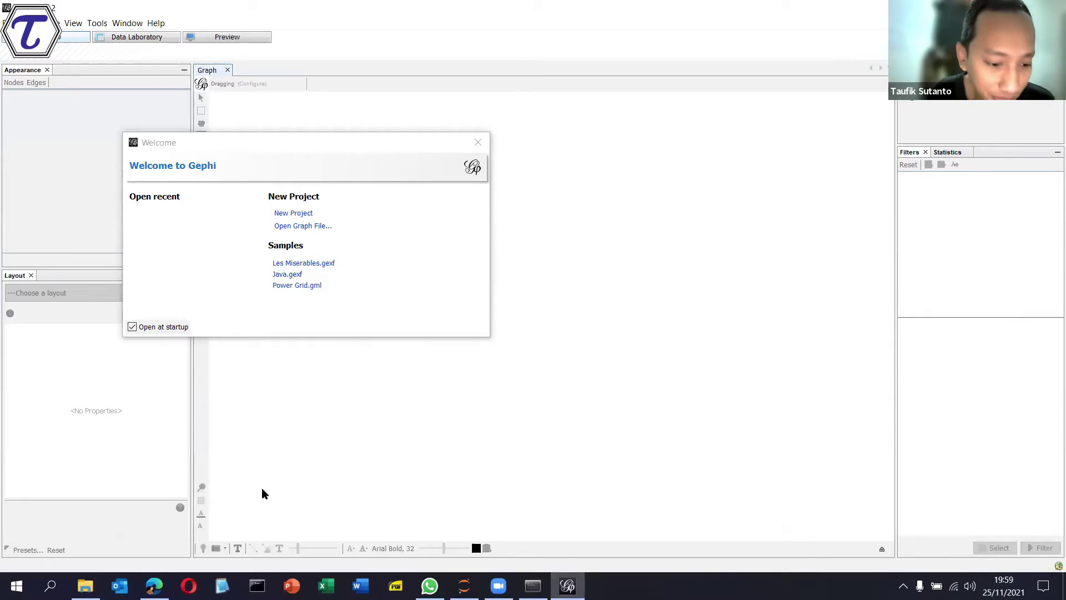
click(154, 586)
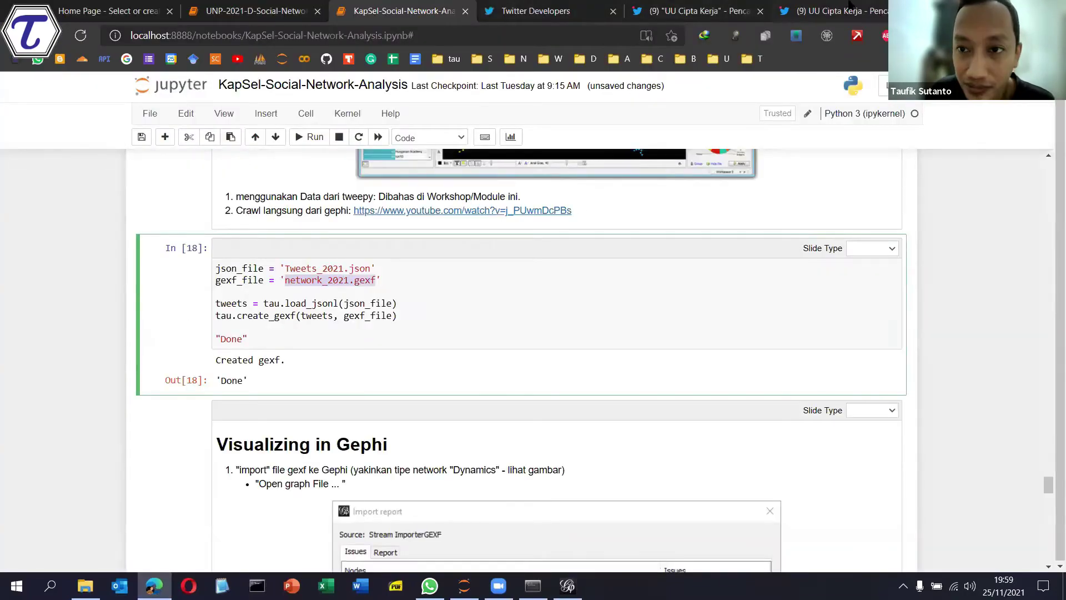
click(822, 11)
click(580, 37)
text(ge)
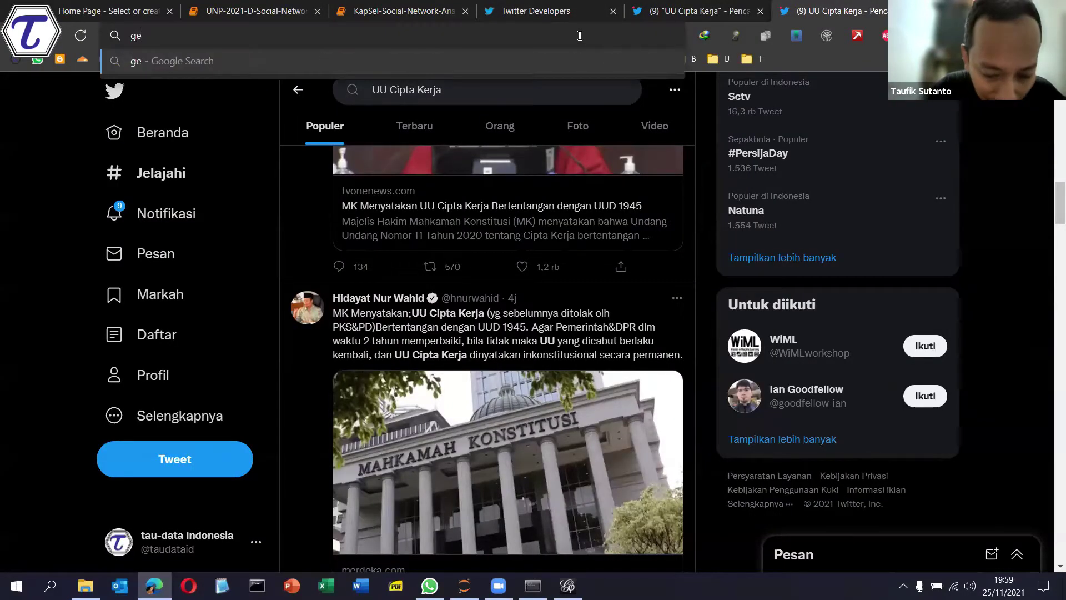
text(phi download)
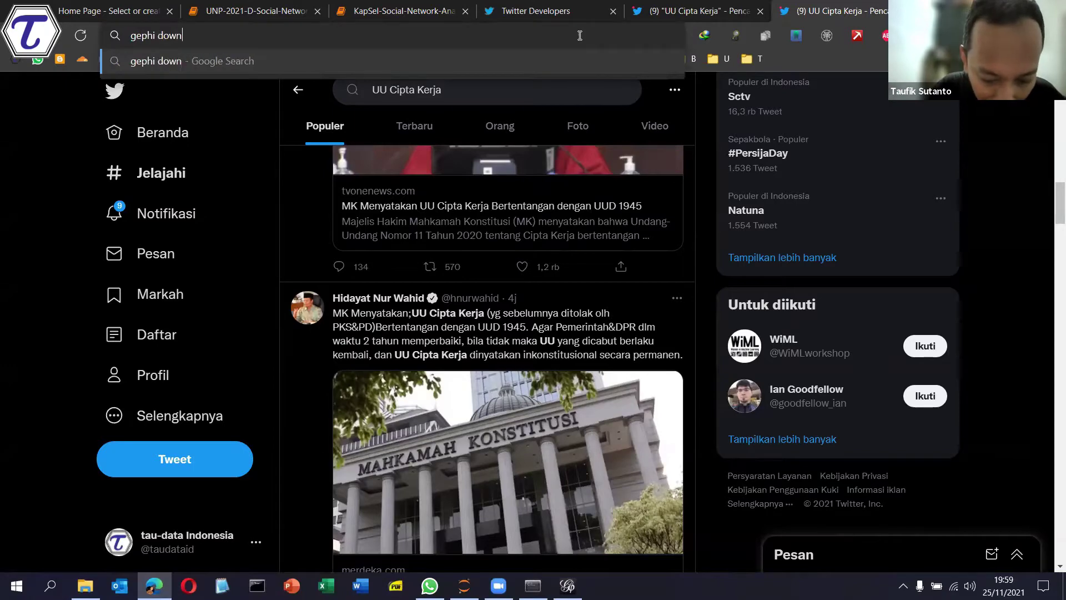
key(Return)
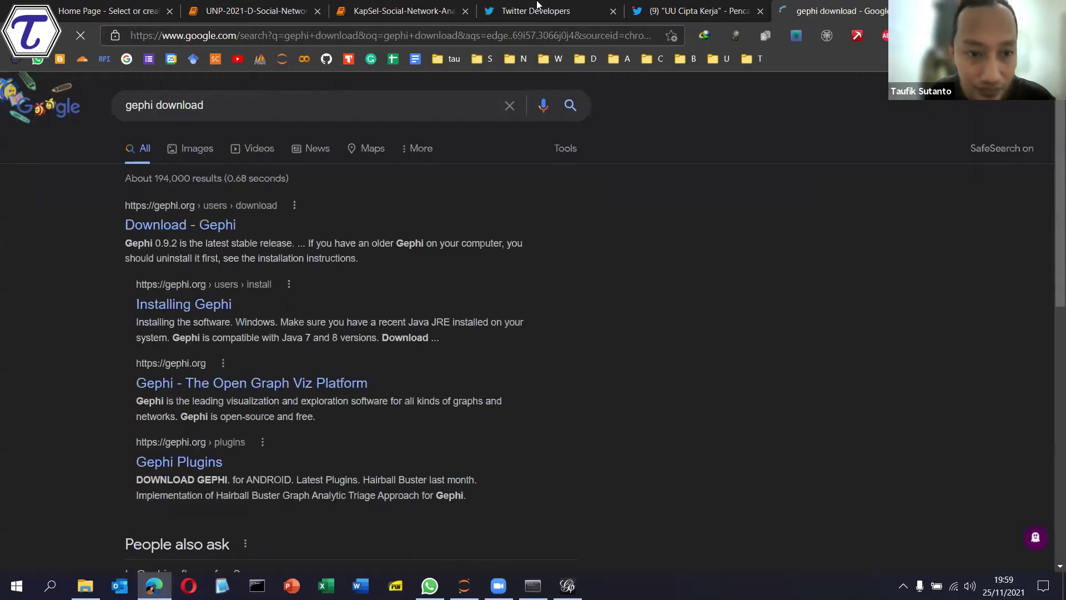
click(183, 228)
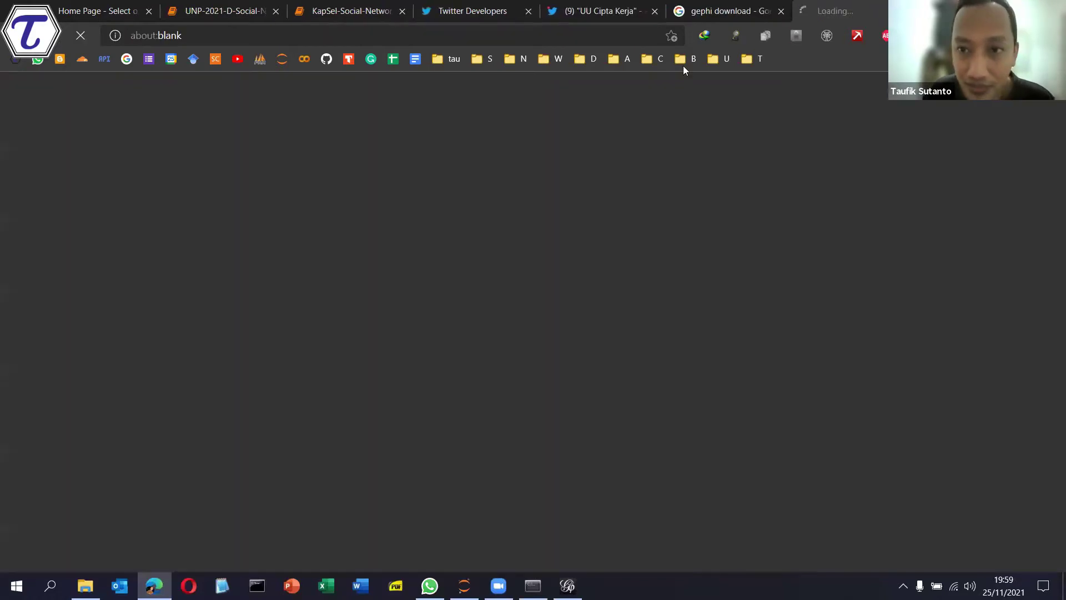
click(781, 11)
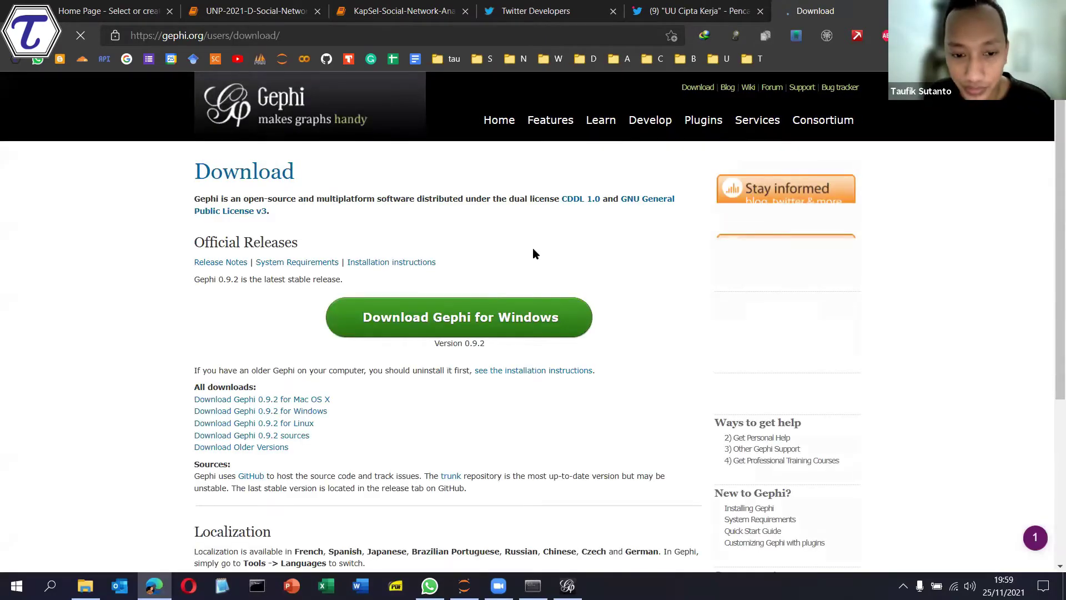
scroll(405, 392, down, 1)
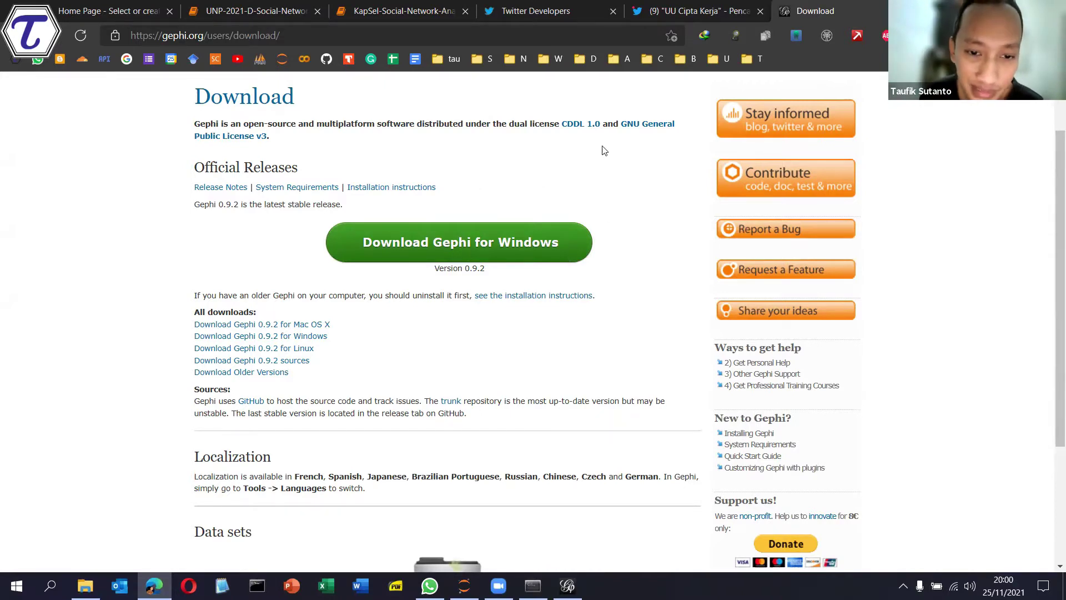
Search the web for "java jdk 8" and look through Oracle's JDK 8 and JRE 8 installation guide.
click(668, 8)
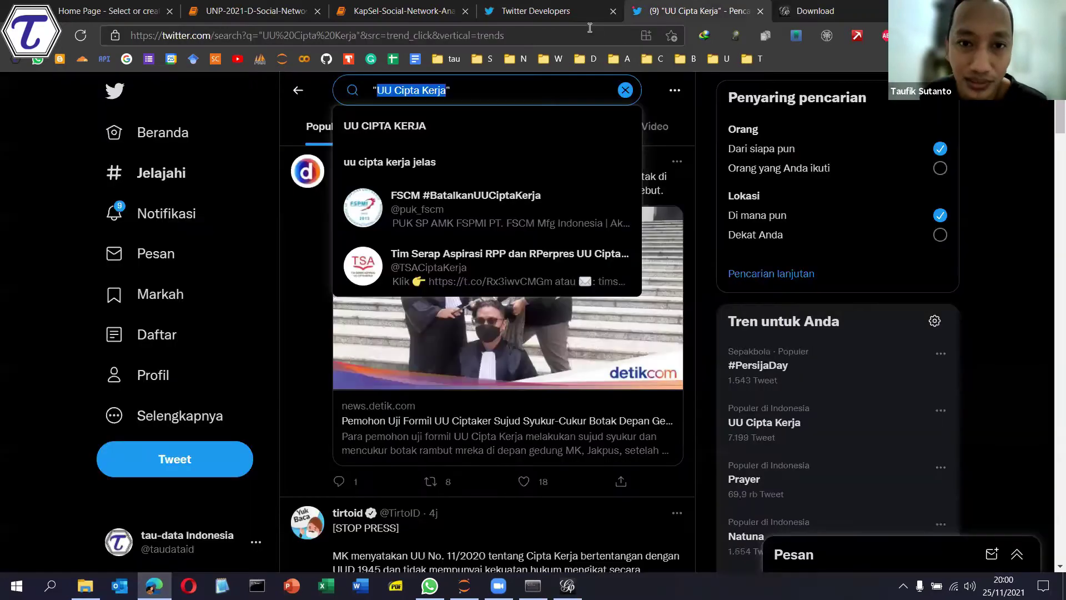
click(589, 34)
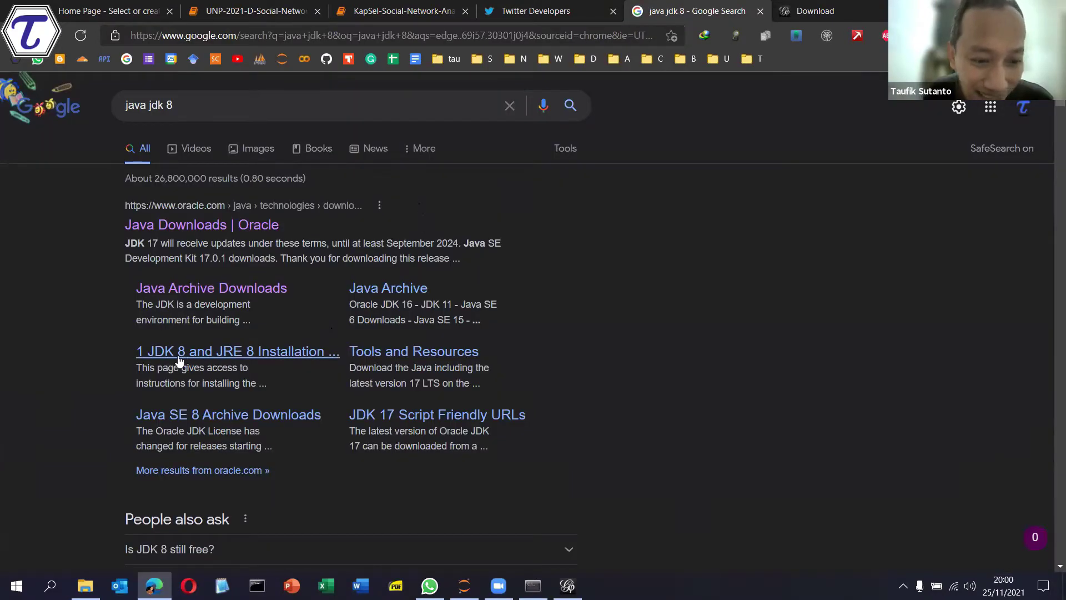
click(178, 356)
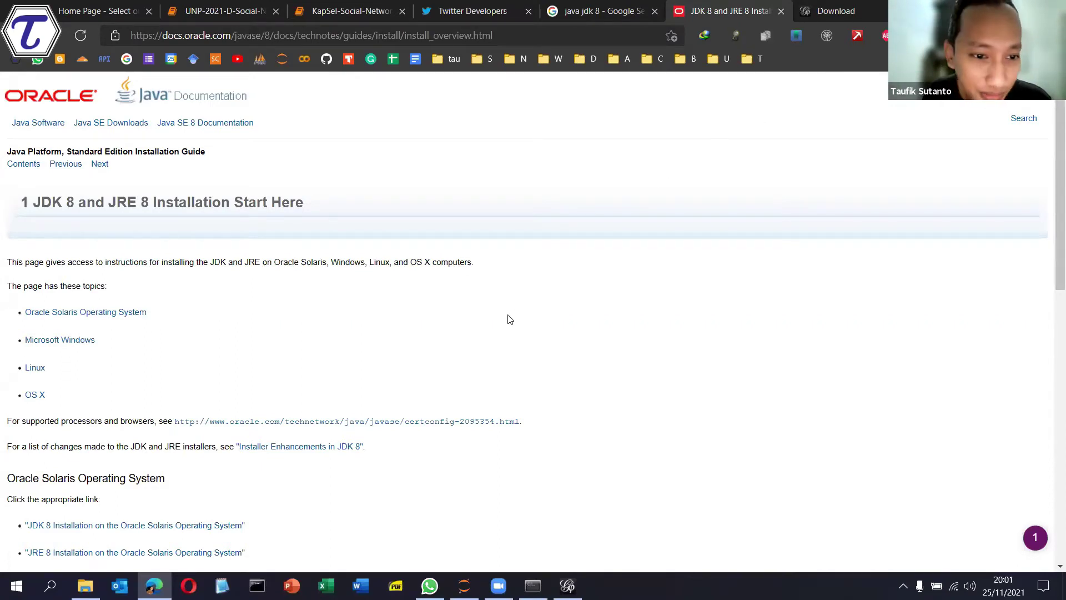
scroll(493, 324, down, 12)
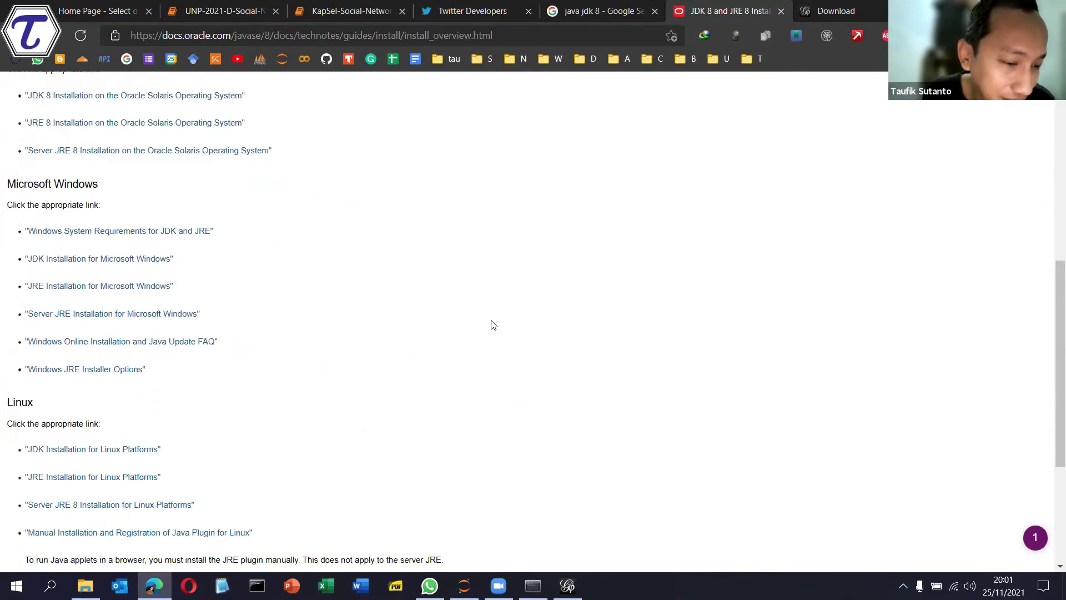
scroll(493, 325, up, 15)
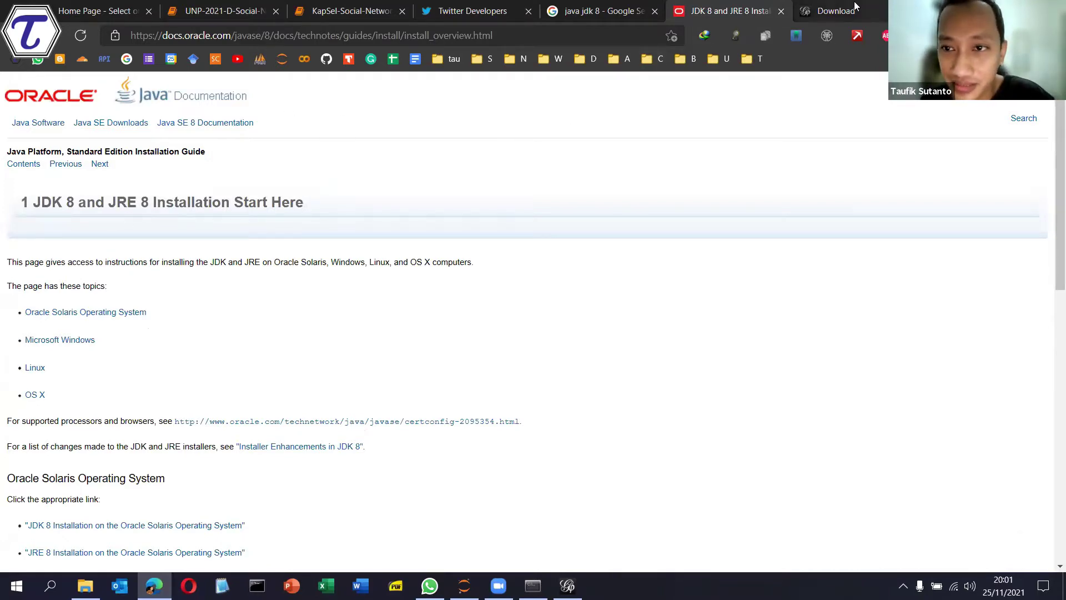
click(836, 11)
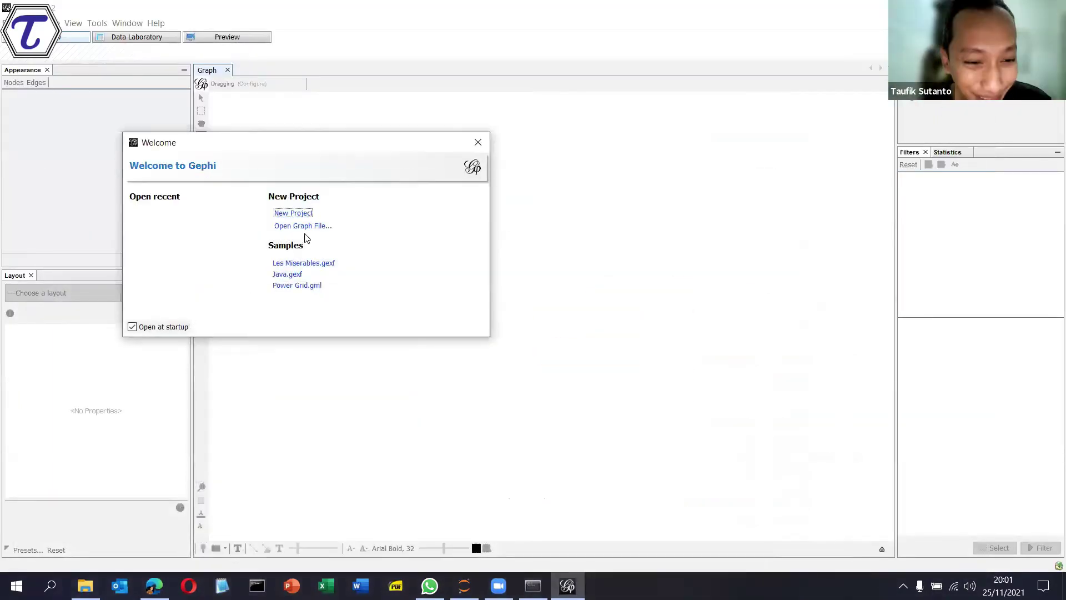
In Gephi, open network_2021.gexf from Gdrive/Programs/Python/notebooks and import it as a directed graph in a new workspace.
click(308, 232)
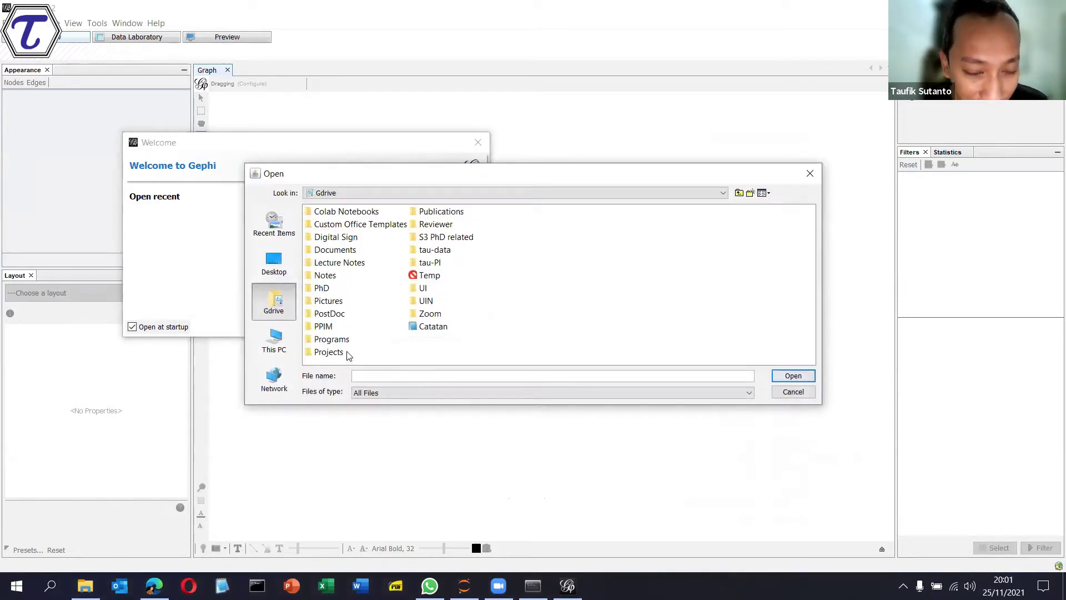
double_click(338, 339)
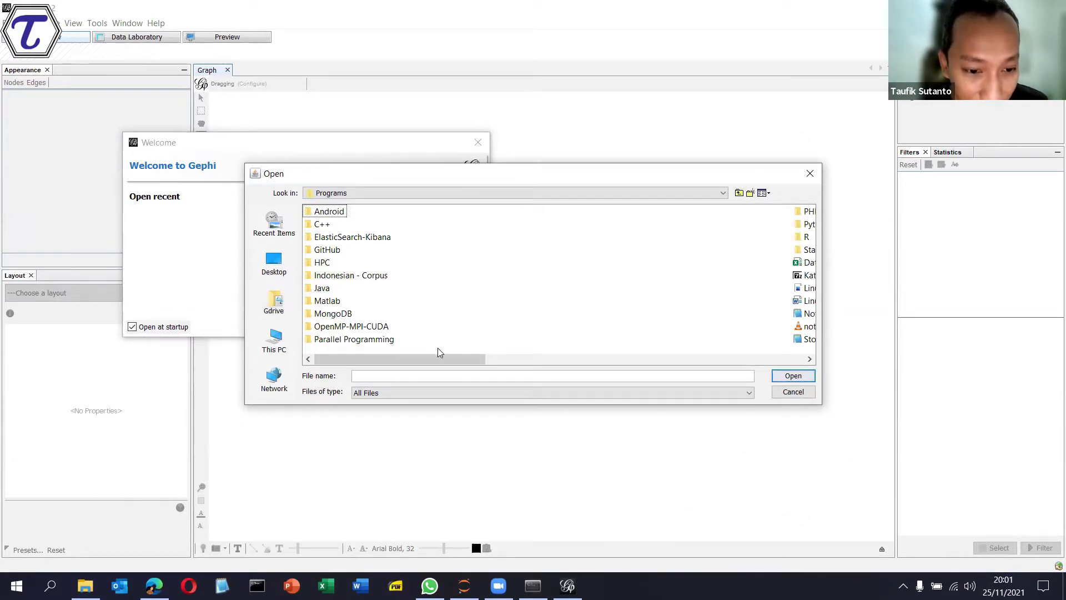
drag(421, 360, 706, 360)
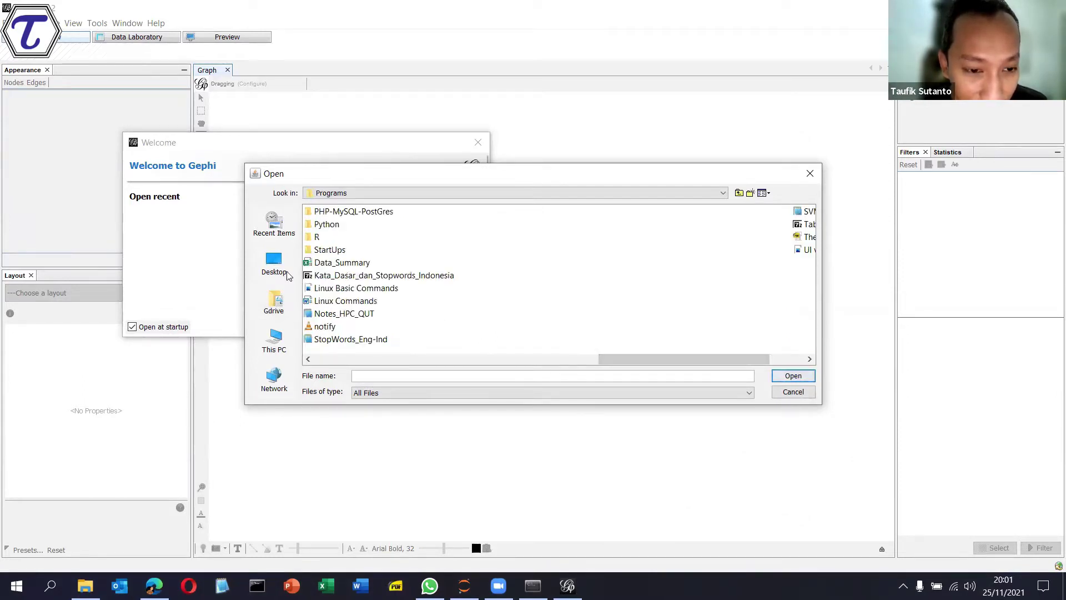
double_click(326, 225)
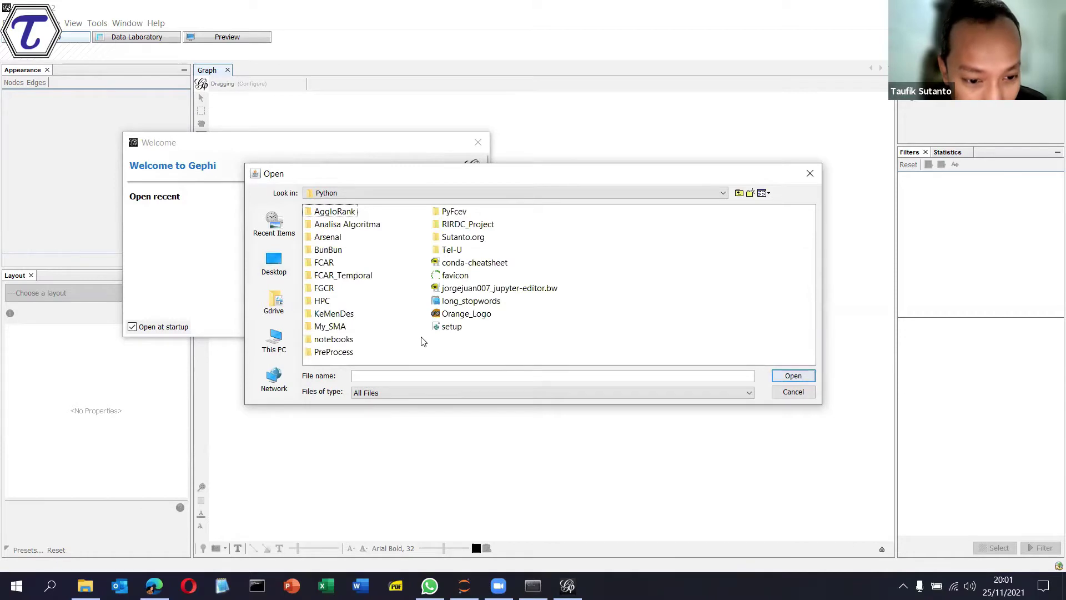
double_click(333, 339)
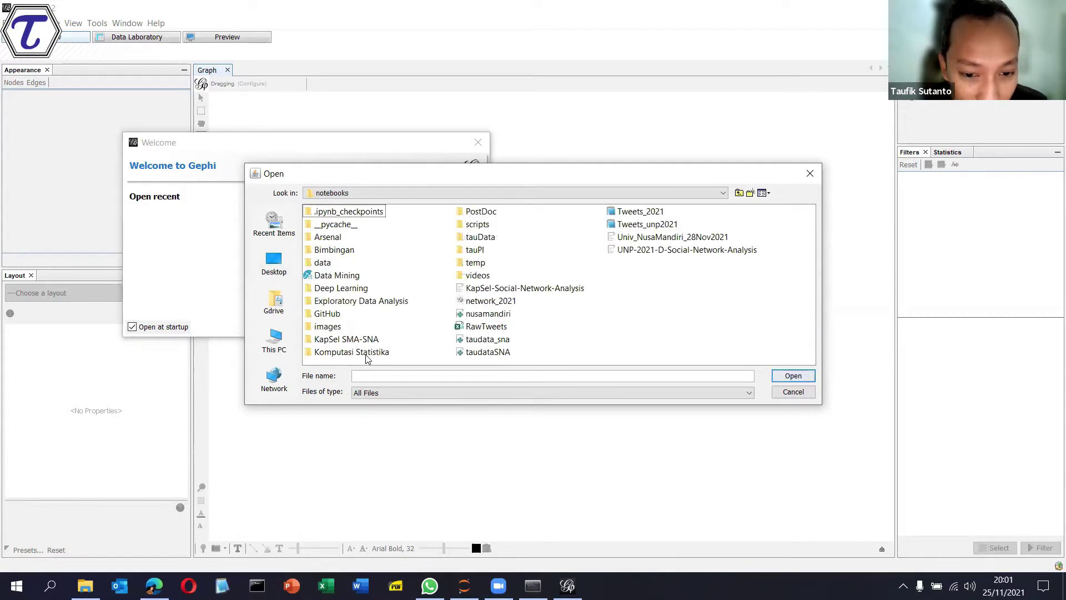
click(502, 302)
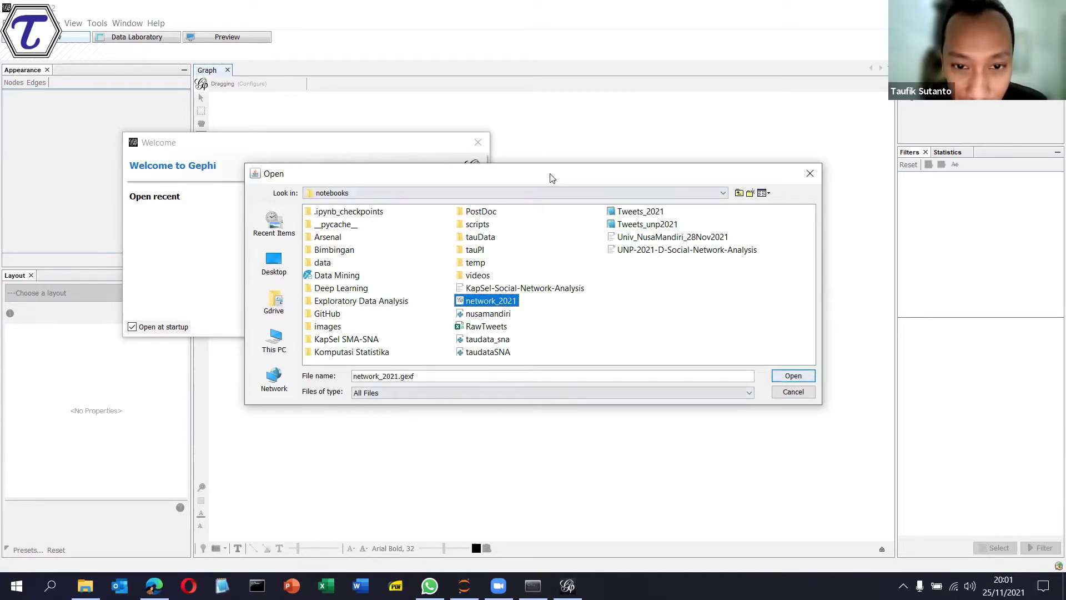
drag(555, 174, 406, 145)
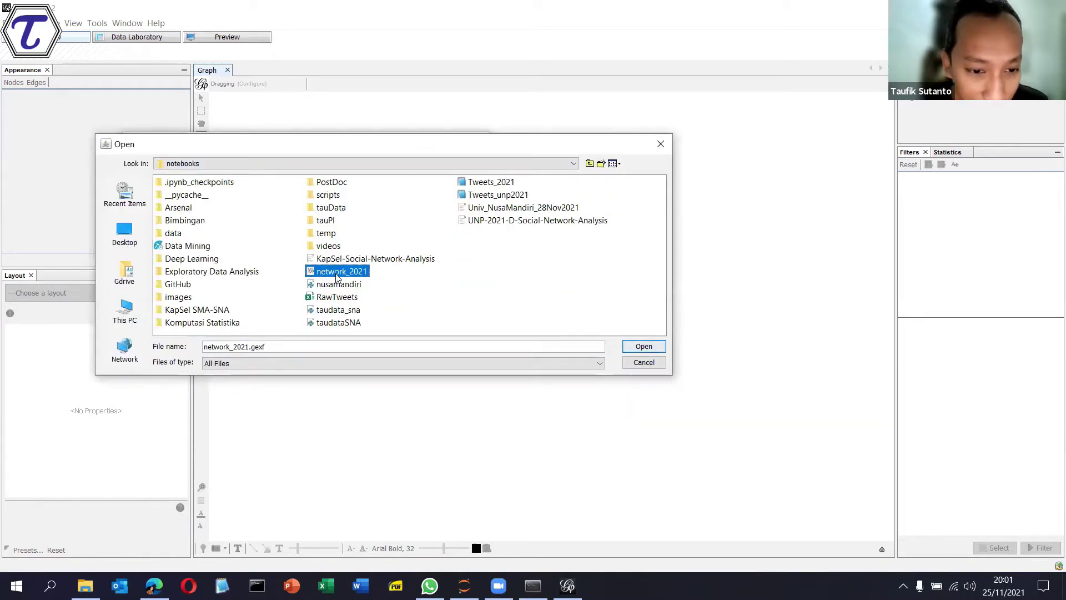
click(633, 346)
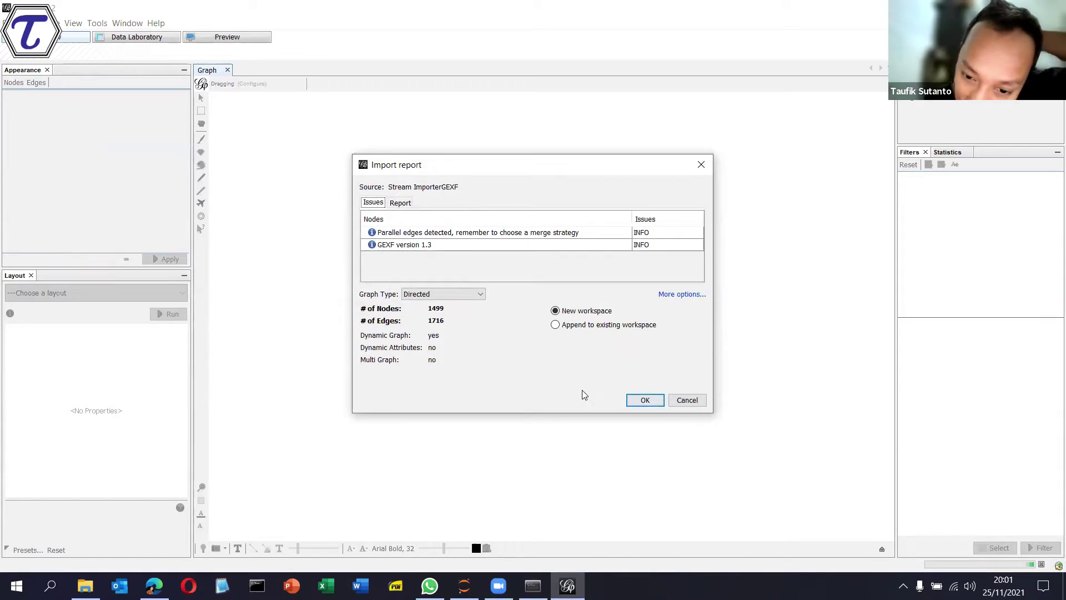
click(635, 399)
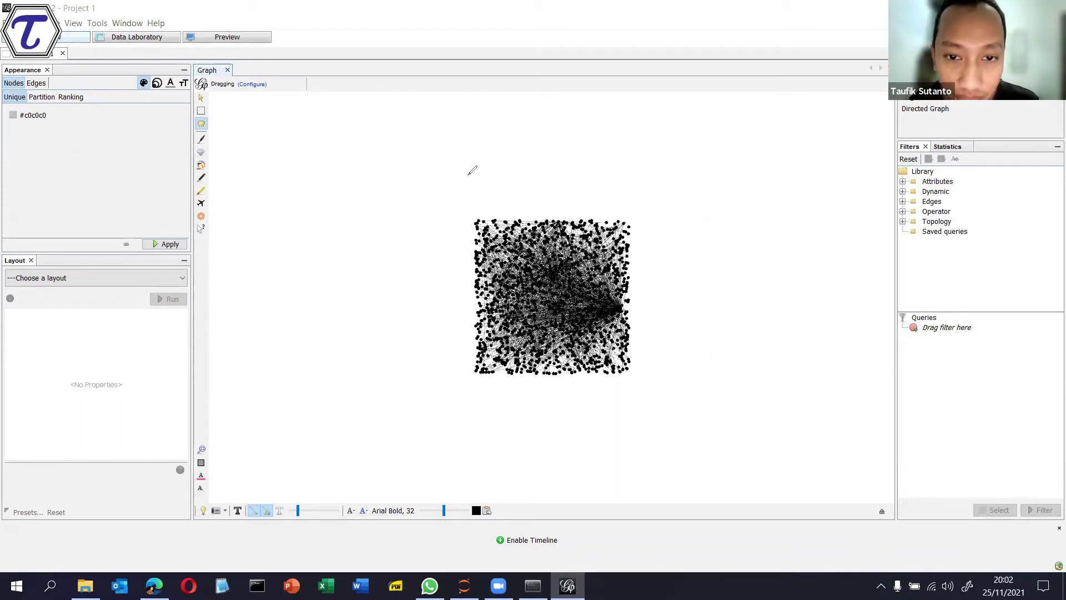
Annotate the screen with an arrow pointing at the network and a sketch of four linked circles labelled "node".
mouse_move(545, 124)
mouse_down()
mouse_move(533, 176)
mouse_move(510, 176)
mouse_up()
mouse_move(271, 171)
mouse_down()
mouse_move(276, 203)
mouse_move(361, 233)
mouse_move(361, 246)
mouse_move(384, 205)
mouse_up()
mouse_move(364, 271)
mouse_down()
mouse_move(311, 327)
mouse_move(339, 347)
mouse_move(331, 330)
mouse_up()
mouse_move(392, 233)
mouse_down()
mouse_move(438, 292)
mouse_move(414, 320)
mouse_move(319, 352)
mouse_up()
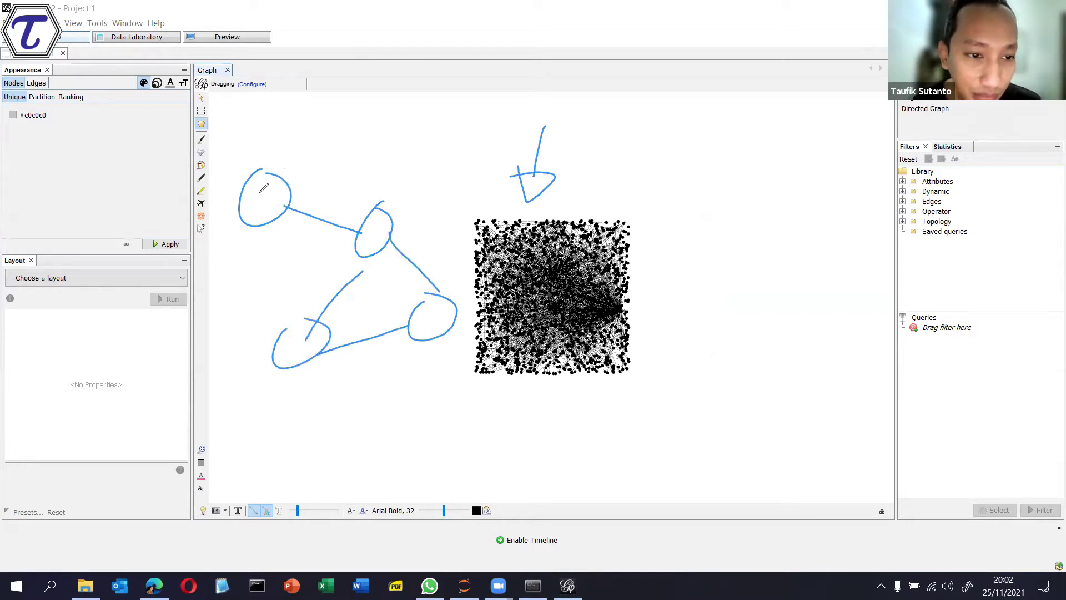
drag(251, 177, 268, 171)
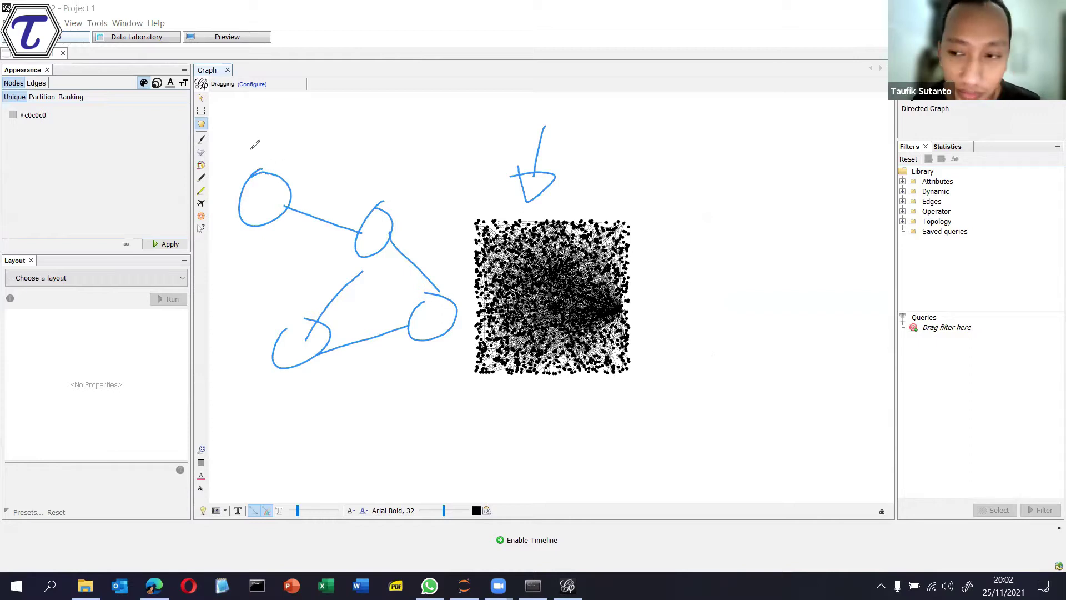
mouse_move(255, 137)
mouse_down()
mouse_move(261, 156)
mouse_move(297, 158)
mouse_up()
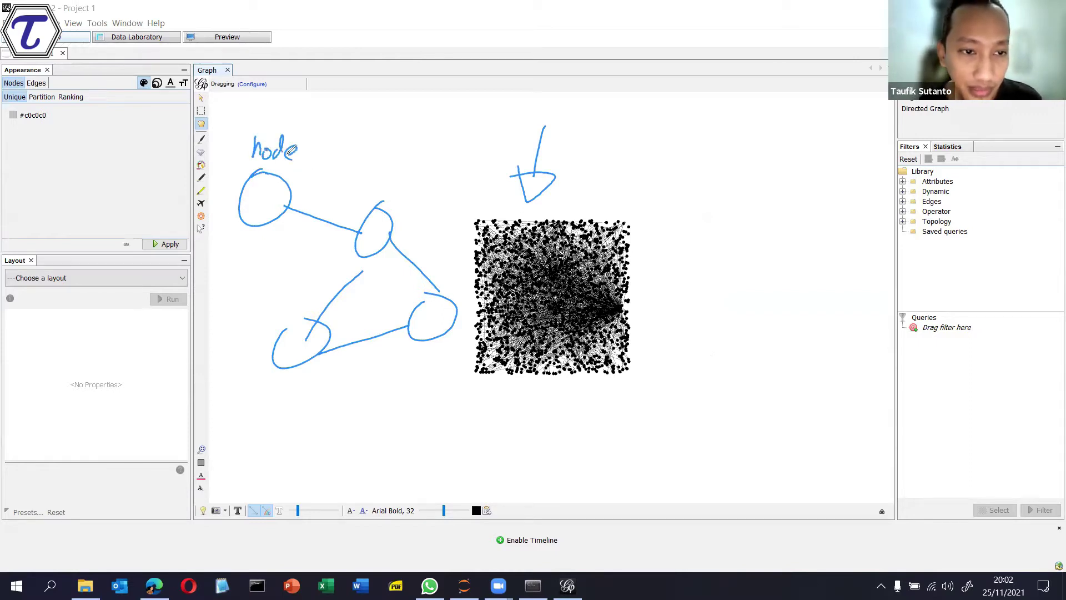
Label the first sketched circle "Vertex" with an arrow and mark the four circles as user 1, user 2, u3 and u4.
drag(254, 225, 248, 248)
drag(241, 244, 242, 248)
mouse_move(226, 265)
mouse_down()
mouse_move(227, 276)
mouse_move(291, 280)
mouse_up()
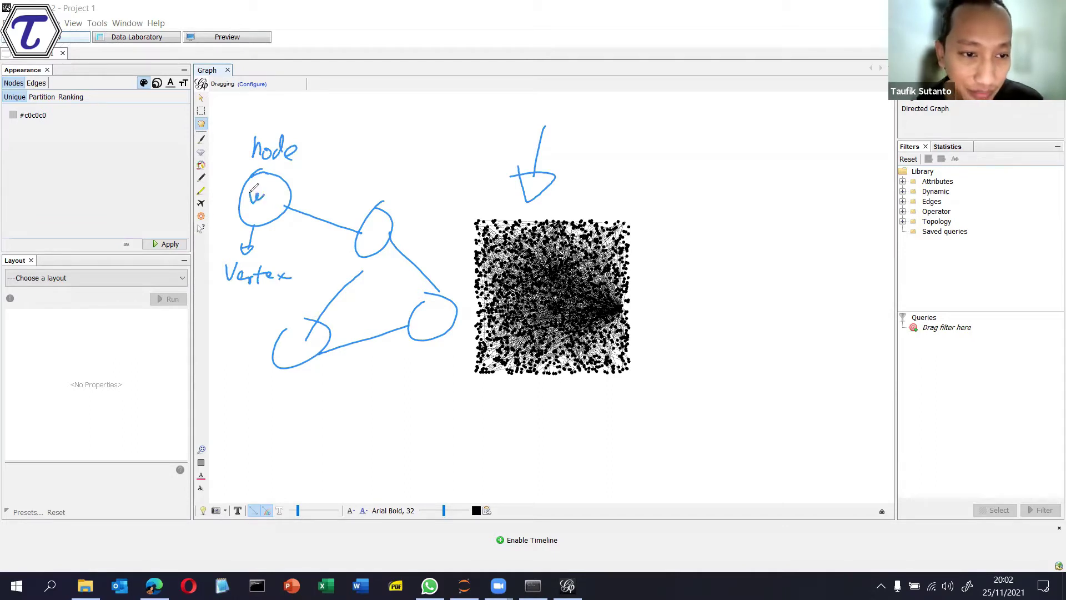
mouse_move(270, 195)
mouse_down()
mouse_move(279, 193)
mouse_move(258, 217)
mouse_up()
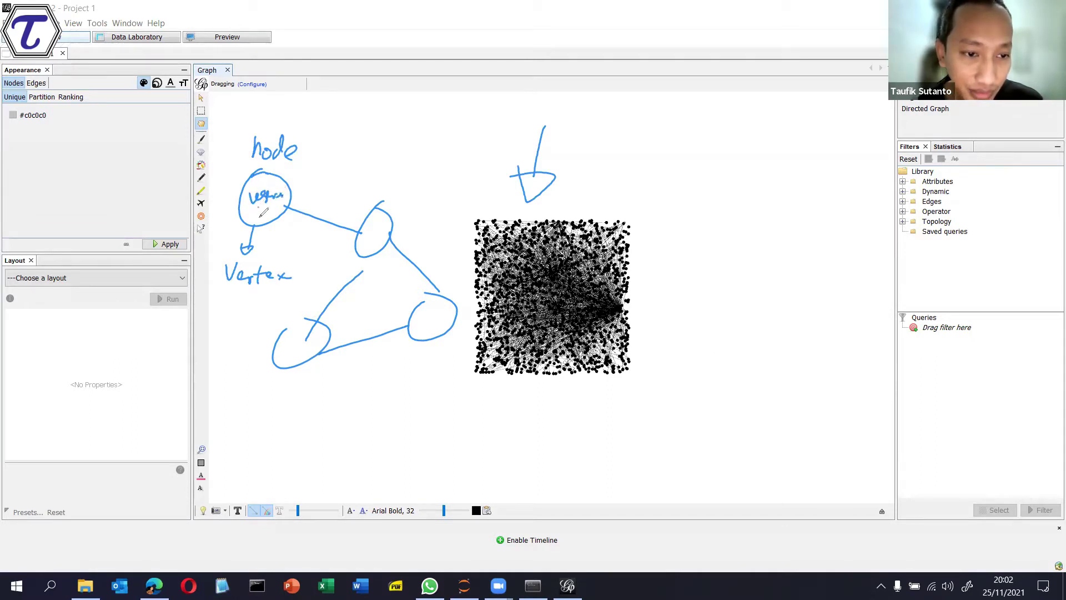
mouse_move(364, 221)
mouse_down()
mouse_move(396, 223)
mouse_move(390, 250)
mouse_up()
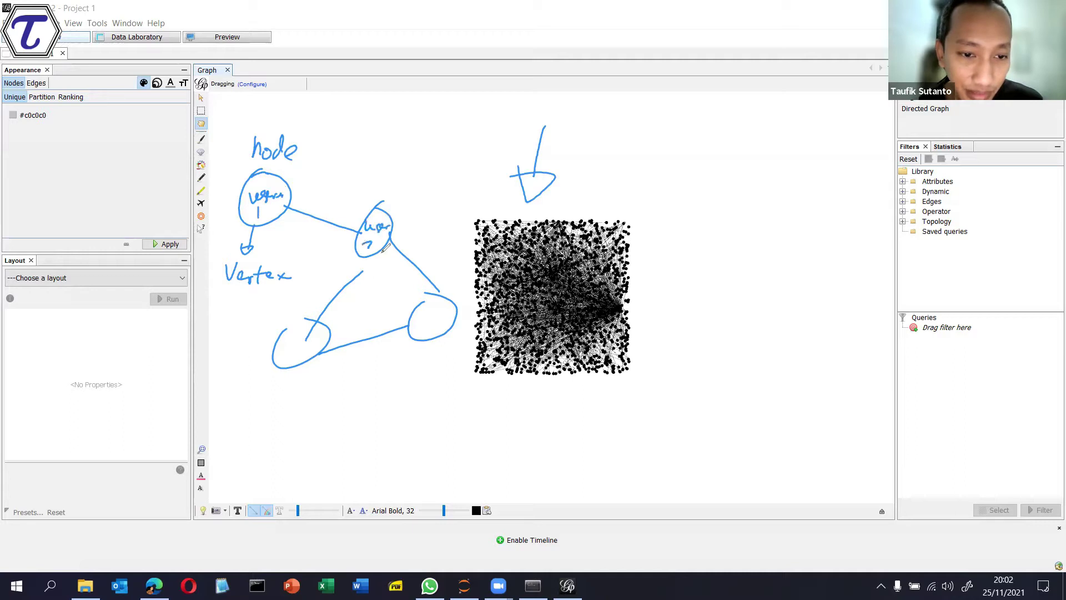
drag(284, 339, 319, 350)
drag(425, 312, 446, 330)
Circle the links from user 1 to user 2 and from user 2 to u4, labelling them "retweet" and "follower".
mouse_move(325, 203)
mouse_down()
mouse_move(308, 217)
mouse_move(335, 225)
mouse_up()
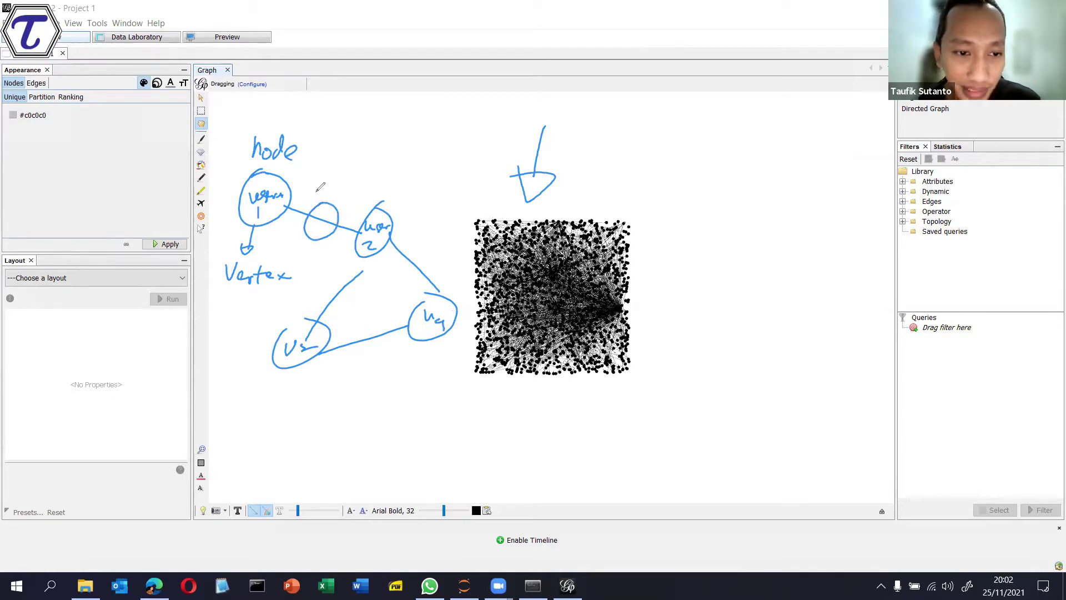
mouse_move(320, 187)
mouse_down()
mouse_move(371, 179)
mouse_move(364, 194)
mouse_up()
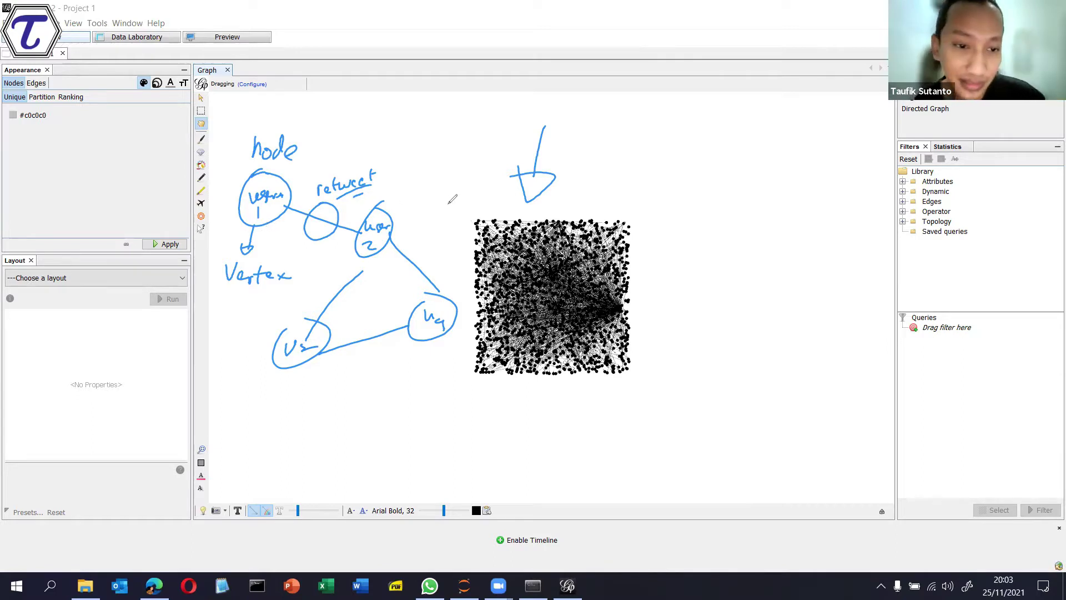
drag(420, 248, 427, 244)
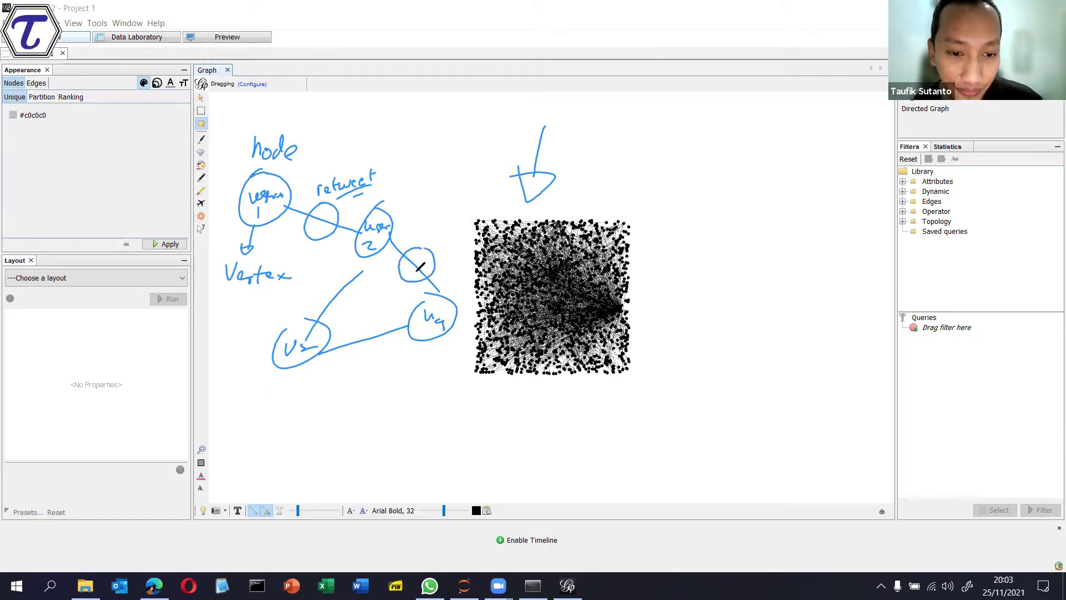
mouse_move(428, 218)
mouse_down()
mouse_move(427, 240)
mouse_move(430, 229)
mouse_up()
drag(433, 224, 442, 222)
mouse_move(446, 211)
mouse_down()
mouse_move(445, 221)
mouse_move(497, 192)
mouse_move(441, 244)
mouse_up()
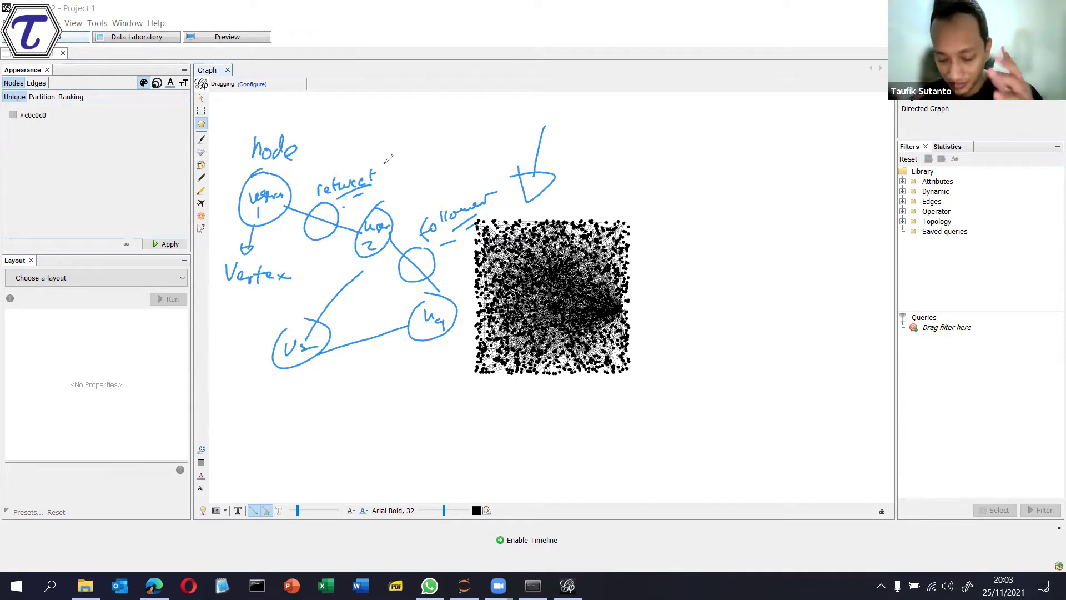
Annotate the network with an arrow and the note "Pem", and emphasize the "follower" label and its link with circles and an arrow.
mouse_move(646, 159)
mouse_down()
mouse_move(603, 200)
mouse_move(606, 186)
mouse_up()
mouse_move(655, 139)
mouse_down()
mouse_move(653, 169)
mouse_move(698, 157)
mouse_up()
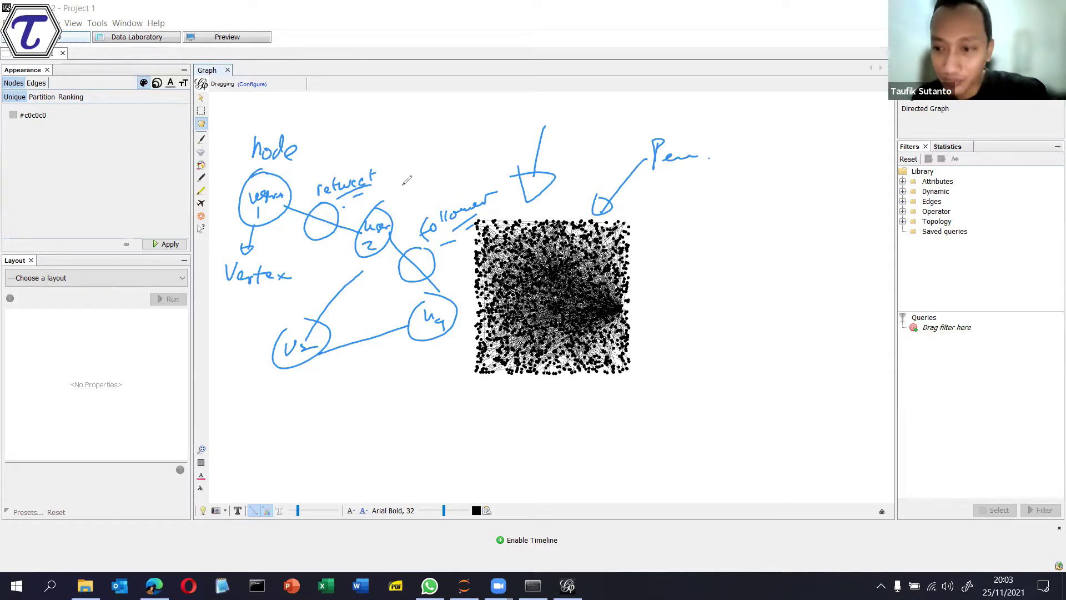
mouse_move(466, 183)
mouse_down()
mouse_move(502, 217)
mouse_move(482, 174)
mouse_up()
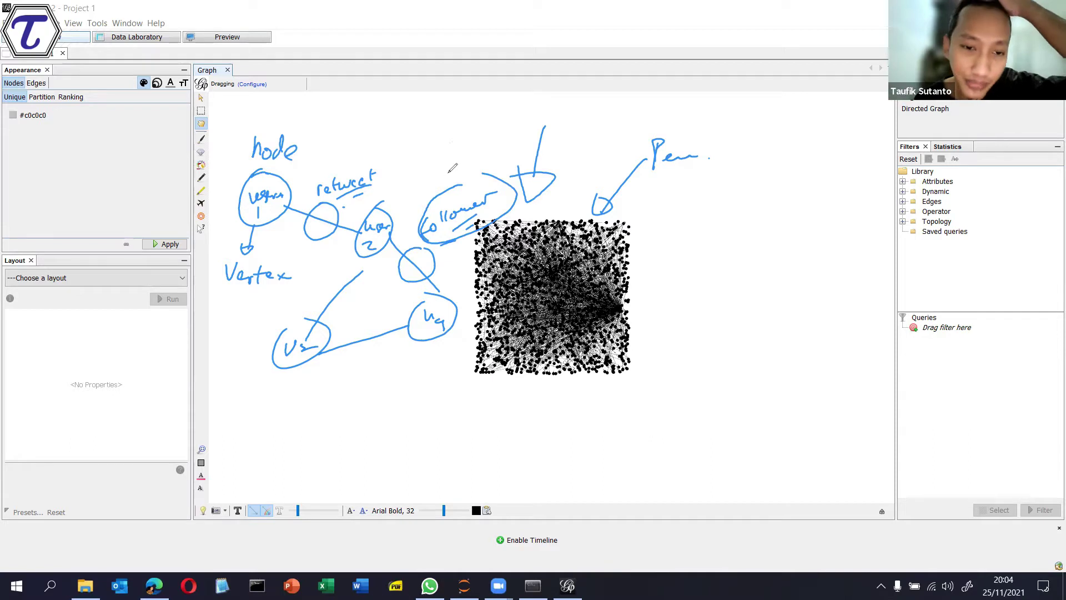
drag(444, 139, 452, 184)
mouse_move(442, 168)
mouse_down()
mouse_move(444, 193)
mouse_move(482, 181)
mouse_up()
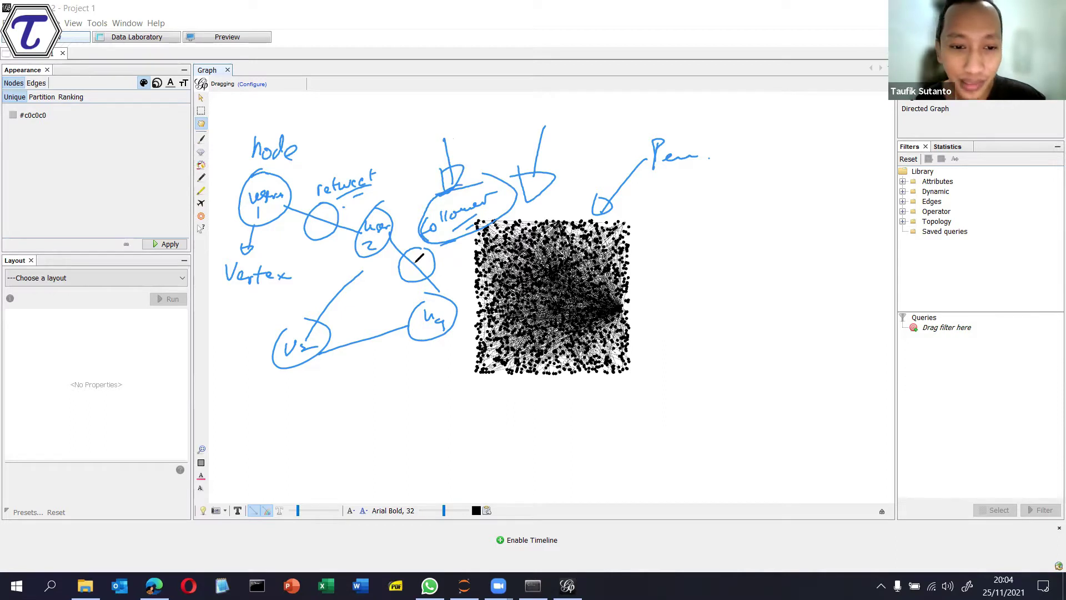
mouse_move(421, 244)
mouse_down()
mouse_move(444, 260)
mouse_move(422, 248)
mouse_up()
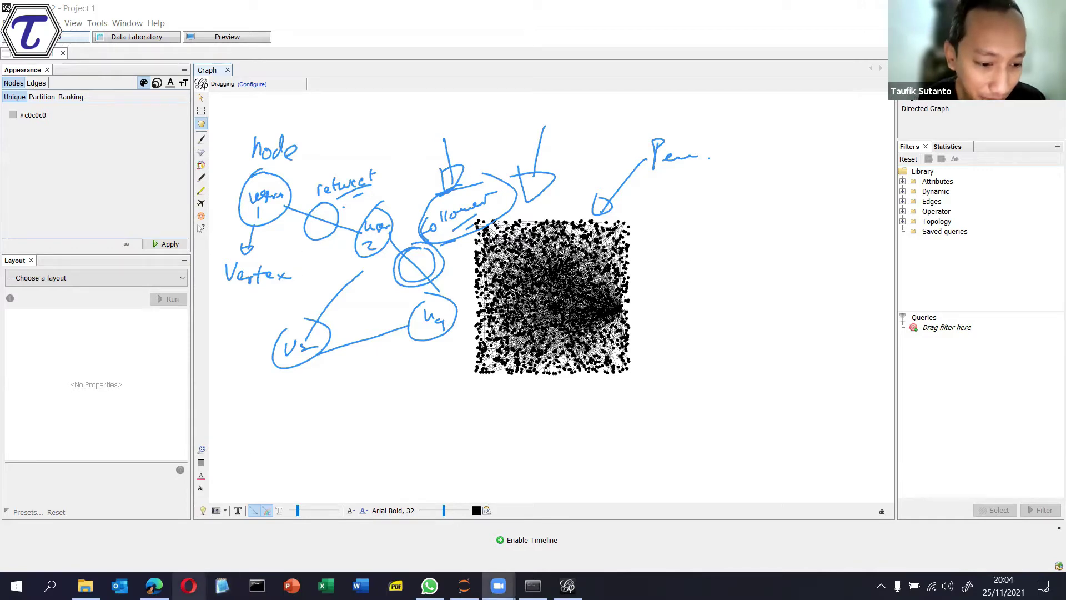
Switch to the browser to view the Twitter Developer Portal keys page, clear the drawings, revisit the Gephi download page and return to Gephi.
click(161, 578)
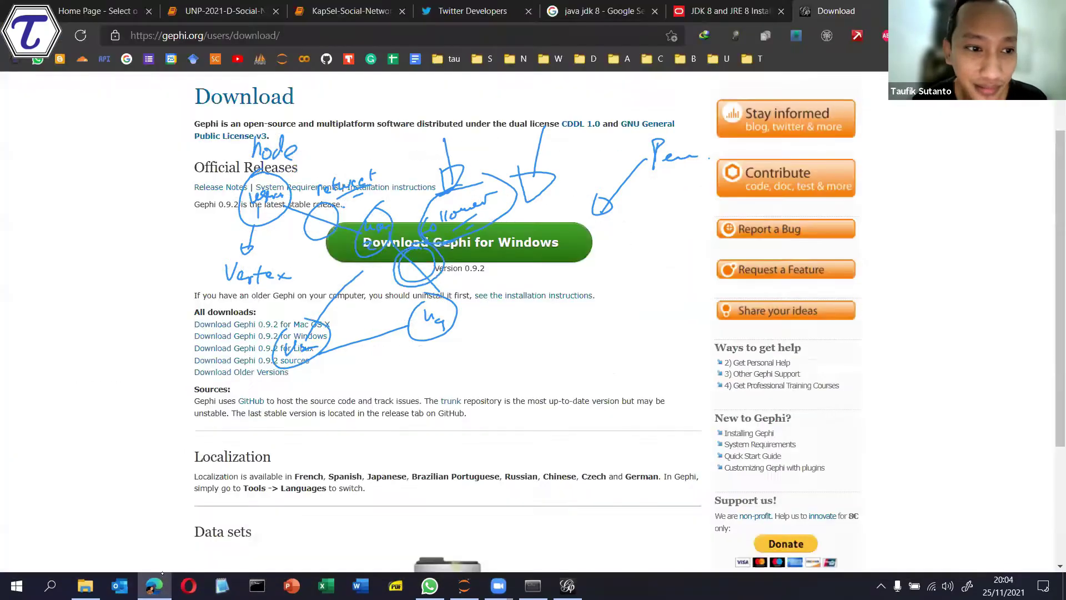
click(475, 11)
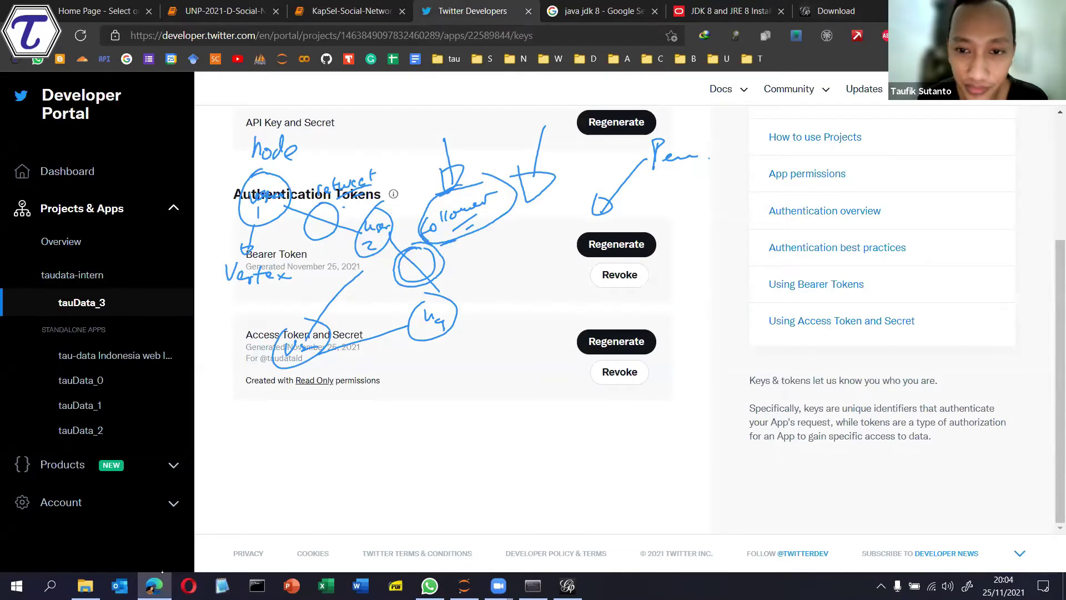
key(Escape)
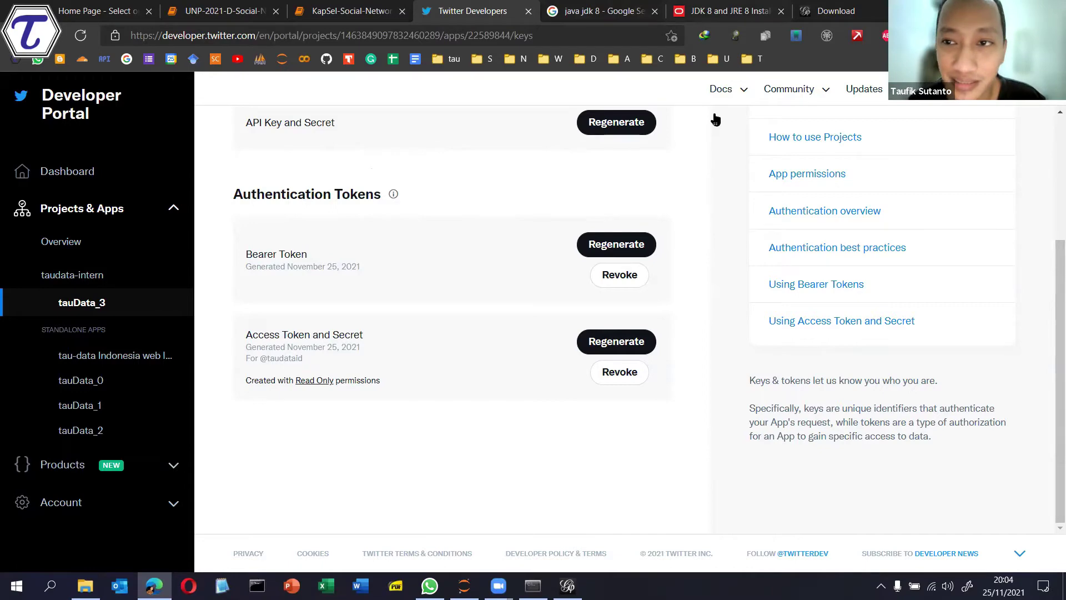
key(ctrl+Tab)
key(ctrl+Tab)
key(ctrl+Tab)
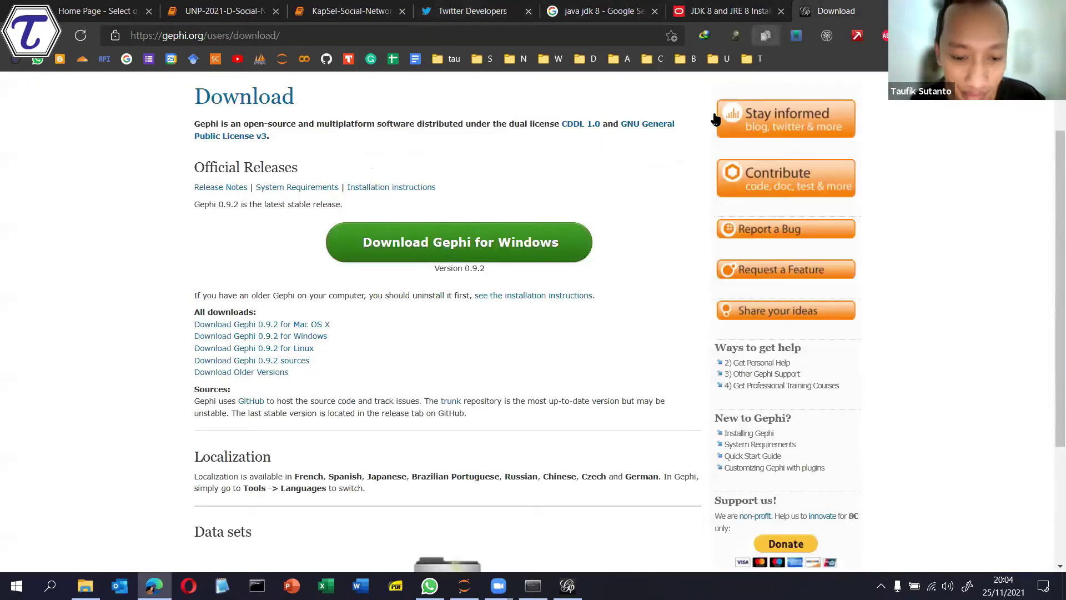
click(567, 583)
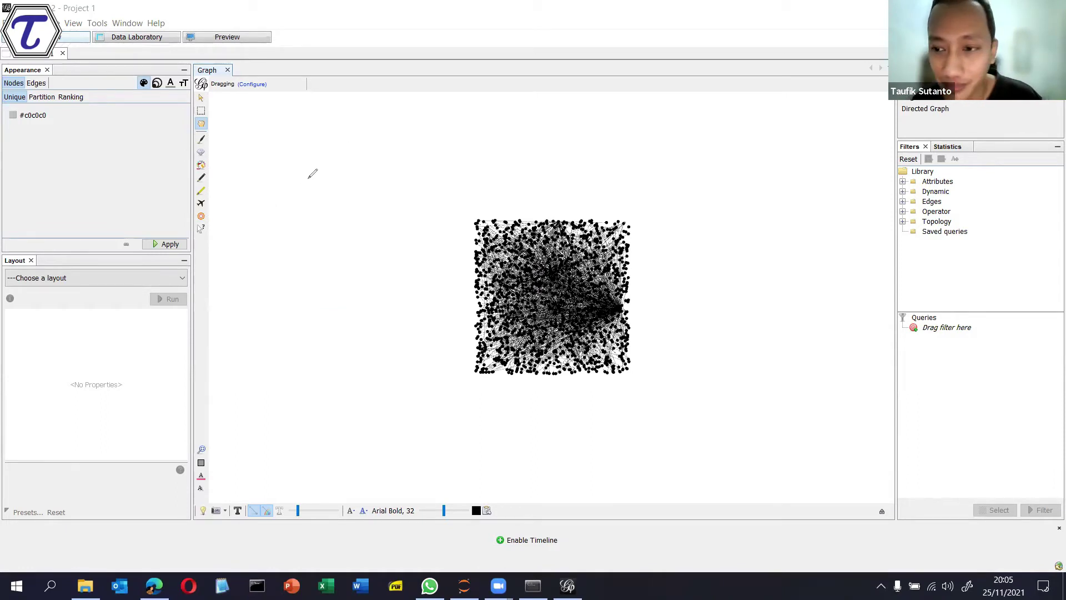
Sketch a directed graph beside the network with arrows from u1, u3 and u5 to u2 and from u2 to u4.
mouse_move(271, 118)
mouse_down()
mouse_move(279, 145)
mouse_move(355, 139)
mouse_move(378, 121)
mouse_move(333, 150)
mouse_move(371, 133)
mouse_up()
mouse_move(375, 138)
mouse_down()
mouse_move(384, 148)
mouse_move(353, 199)
mouse_move(346, 245)
mouse_up()
mouse_move(362, 167)
mouse_down()
mouse_move(342, 185)
mouse_move(365, 192)
mouse_up()
drag(328, 251, 350, 276)
mouse_move(359, 242)
mouse_down()
mouse_move(322, 245)
mouse_move(370, 254)
mouse_up()
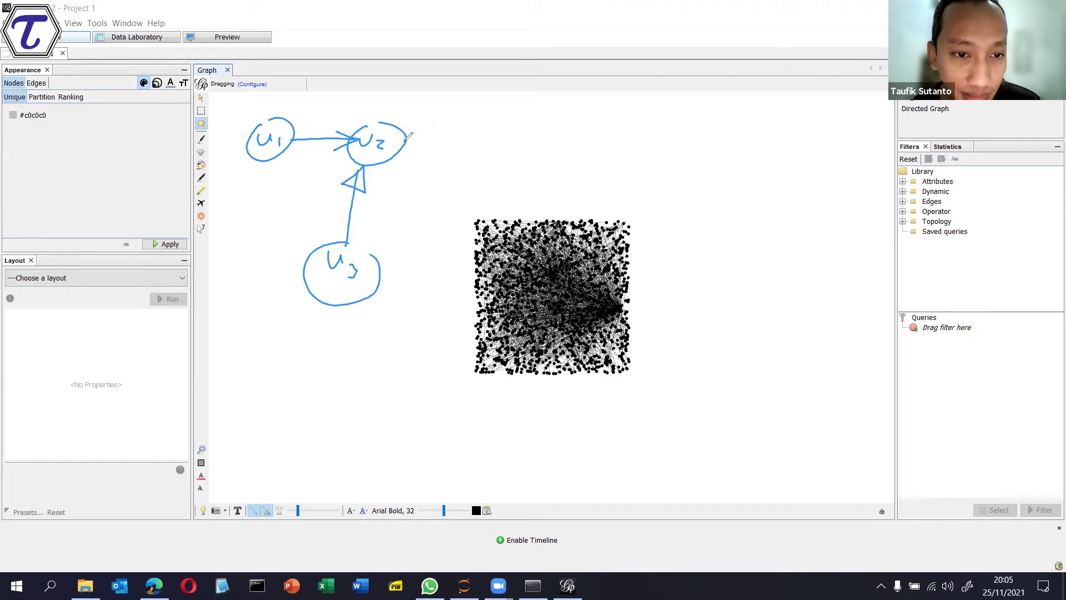
mouse_move(409, 135)
mouse_down()
mouse_move(482, 132)
mouse_move(473, 139)
mouse_move(507, 123)
mouse_move(522, 146)
mouse_move(495, 105)
mouse_move(500, 158)
mouse_up()
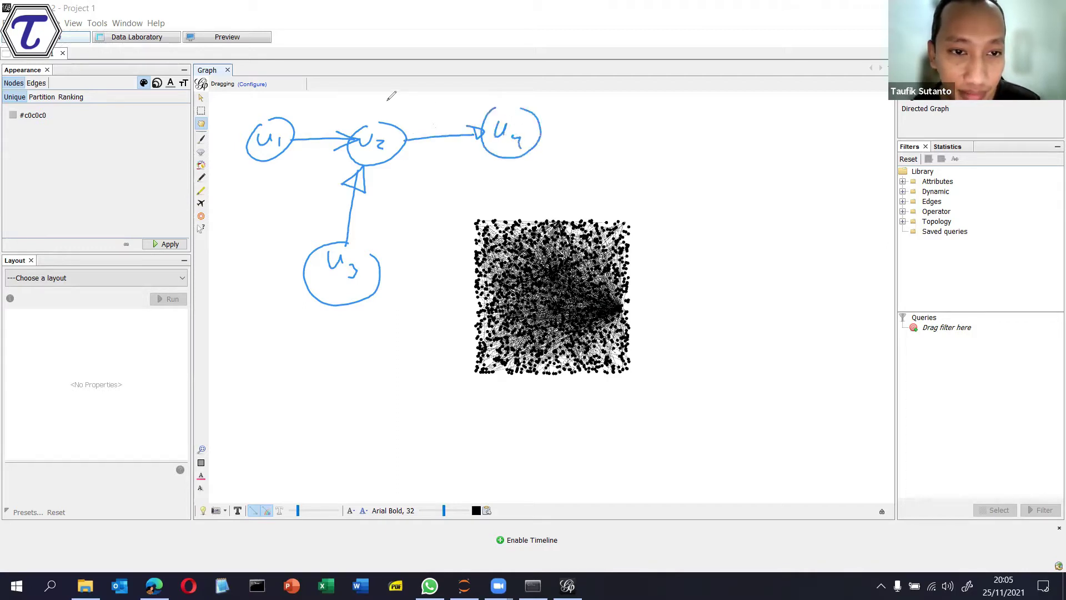
mouse_move(317, 74)
mouse_down()
mouse_move(332, 74)
mouse_move(333, 96)
mouse_move(346, 89)
mouse_up()
drag(345, 99, 373, 118)
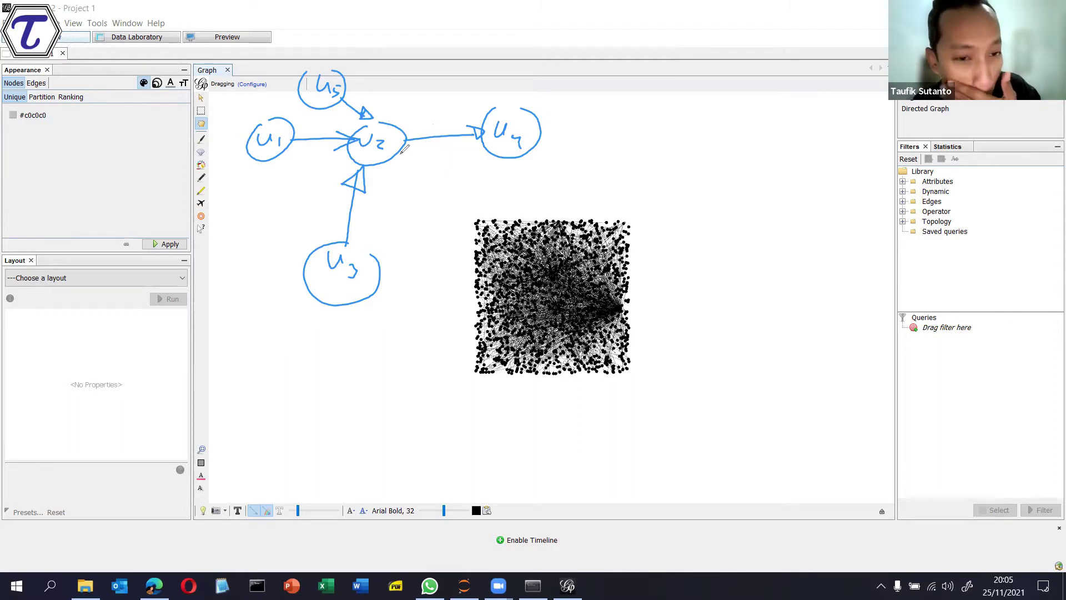
Mark node u2 in red and write "SNA", "Central" and an underlined "Centrality analysis" near the sketched graph.
drag(419, 100, 404, 110)
drag(357, 165, 407, 156)
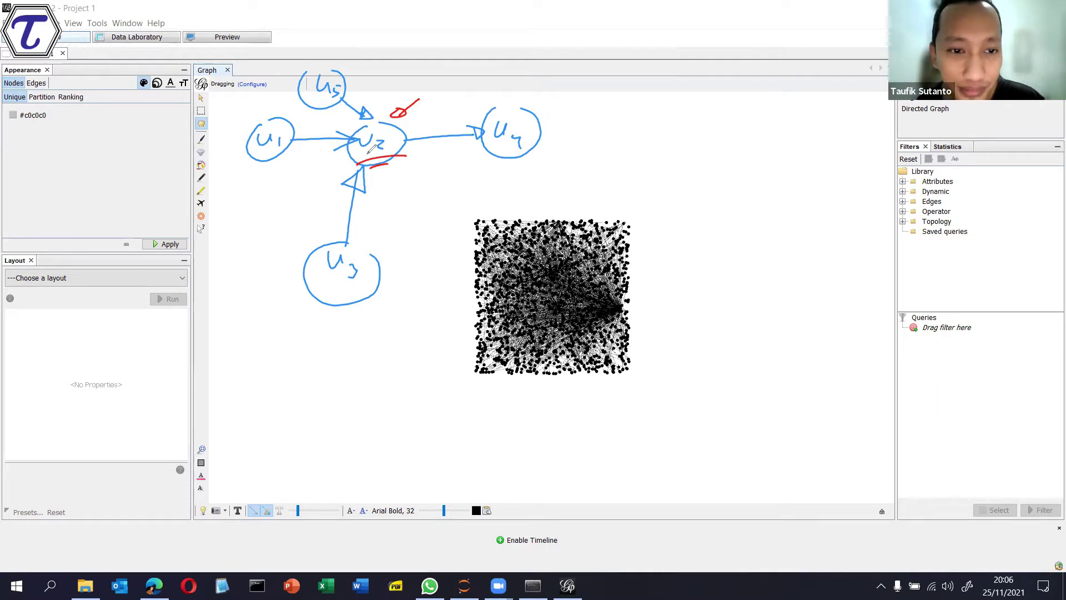
mouse_move(413, 172)
mouse_down()
mouse_move(398, 190)
mouse_move(440, 170)
mouse_up()
drag(443, 189, 455, 177)
mouse_move(402, 206)
mouse_down()
mouse_move(408, 223)
mouse_move(459, 210)
mouse_up()
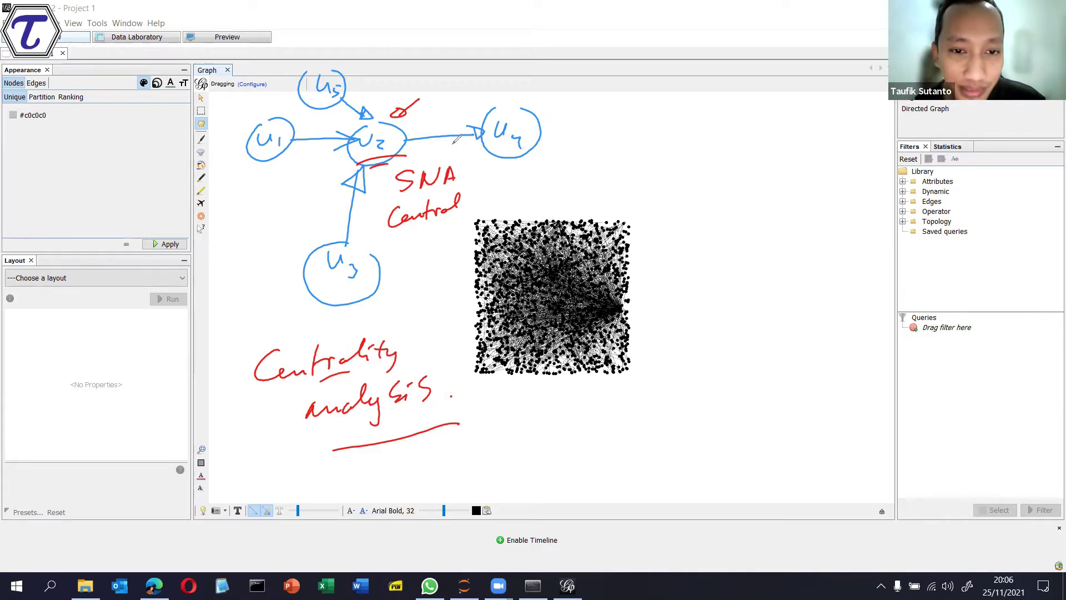
Label the sketched graph's incoming links "in degree" and its outgoing link "out degree", and underline "Central".
drag(458, 143, 526, 185)
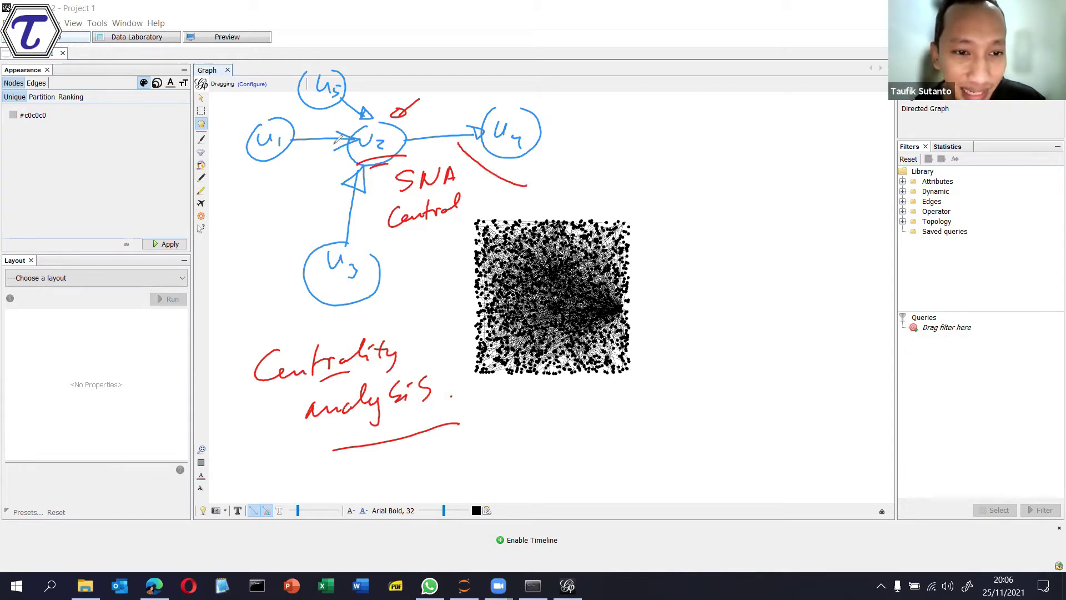
mouse_move(263, 177)
mouse_down()
mouse_move(265, 189)
mouse_move(281, 188)
mouse_move(340, 167)
mouse_up()
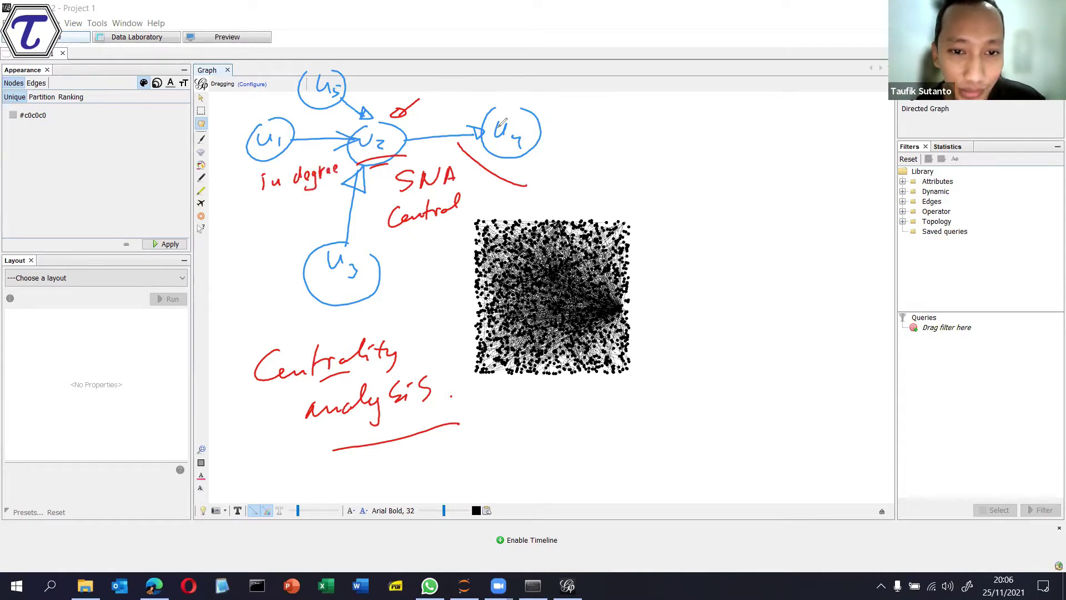
drag(452, 103, 469, 101)
mouse_move(475, 91)
mouse_down()
mouse_move(473, 106)
mouse_move(530, 89)
mouse_move(567, 93)
mouse_up()
click(565, 97)
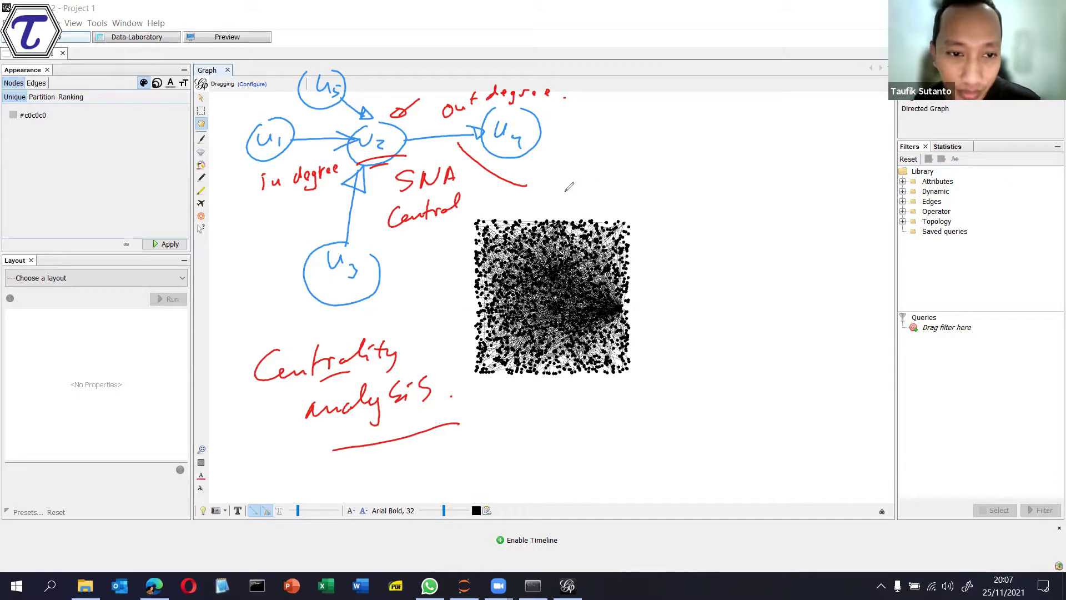
drag(411, 237, 481, 214)
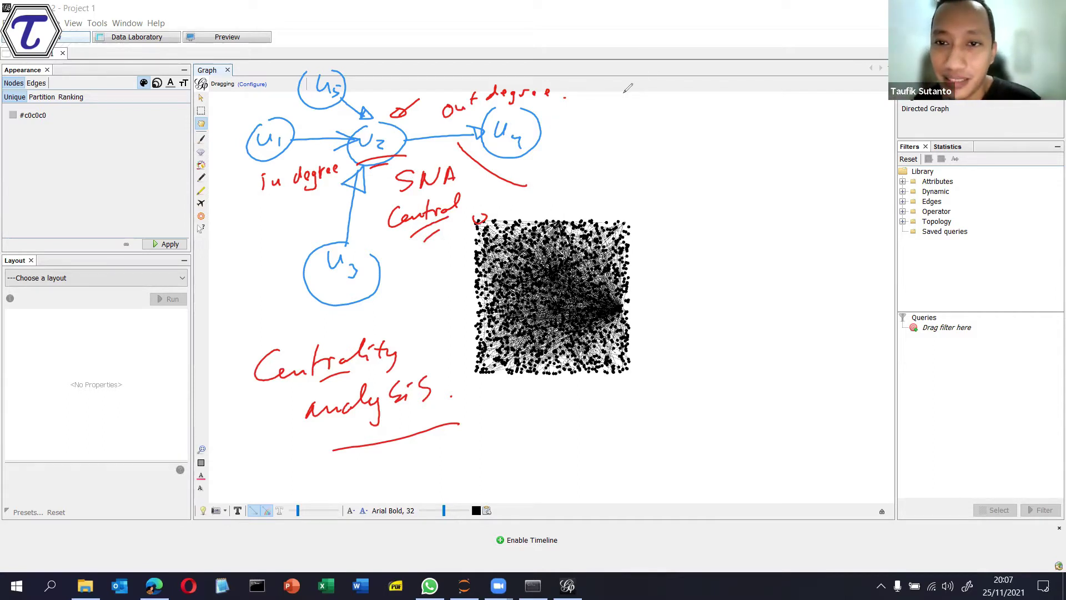
Clear all drawings, circle the Appearance settings in red and write "node" and "edge" inside the circle.
click(654, 74)
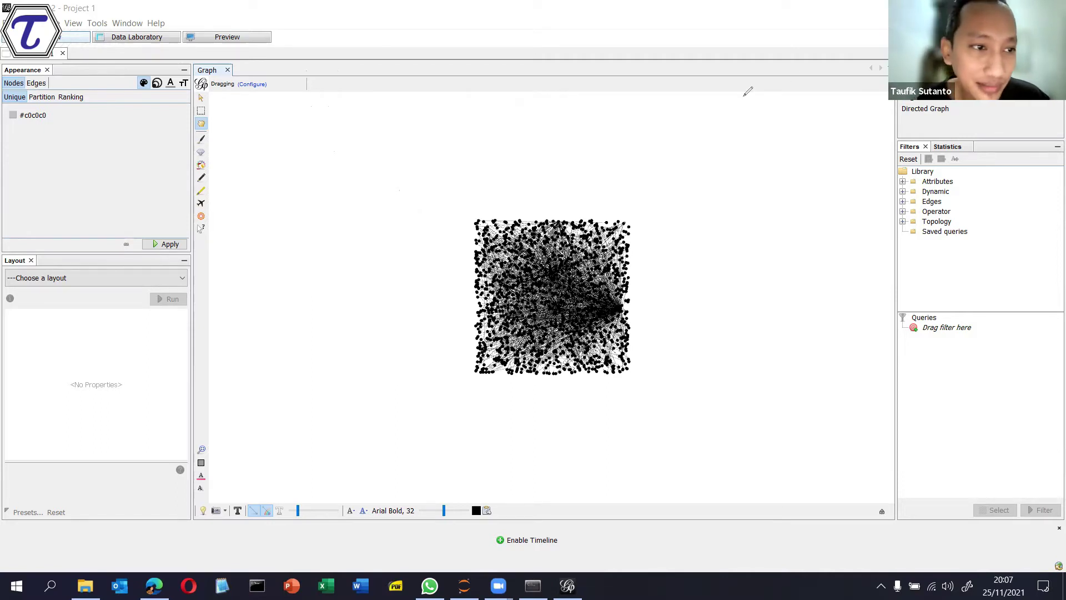
mouse_move(157, 58)
mouse_down()
mouse_move(105, 57)
mouse_move(1, 129)
mouse_move(255, 128)
mouse_move(127, 56)
mouse_move(108, 60)
mouse_up()
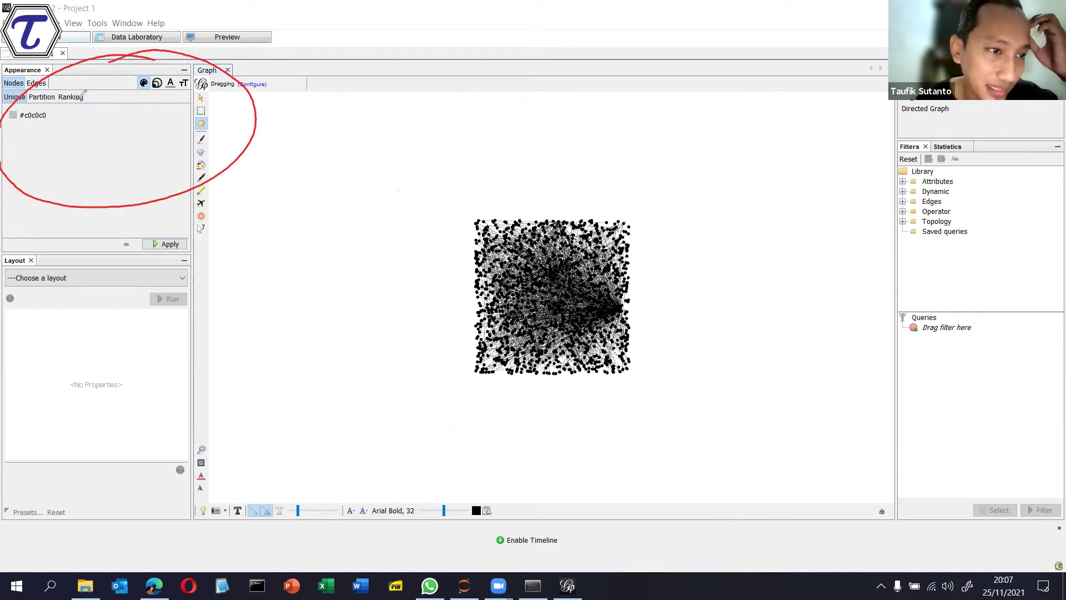
mouse_move(78, 109)
mouse_down()
mouse_move(128, 86)
mouse_move(138, 93)
mouse_up()
drag(77, 153, 91, 161)
mouse_move(107, 145)
mouse_down()
mouse_move(98, 154)
mouse_move(114, 164)
mouse_move(130, 158)
mouse_up()
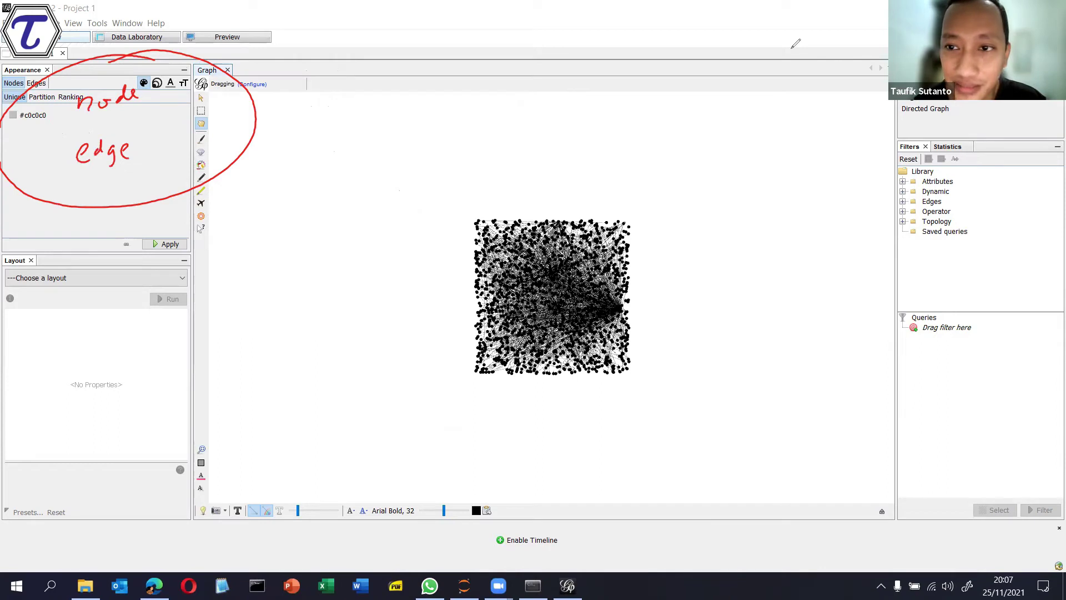
Circle the Layout settings in red and write "layout" inside the circle.
mouse_move(107, 266)
mouse_down()
mouse_move(36, 291)
mouse_move(170, 369)
mouse_move(98, 266)
mouse_up()
mouse_move(35, 325)
mouse_down()
mouse_move(50, 351)
mouse_move(66, 341)
mouse_move(61, 364)
mouse_up()
drag(75, 333, 103, 341)
drag(113, 321, 111, 341)
drag(104, 334, 118, 330)
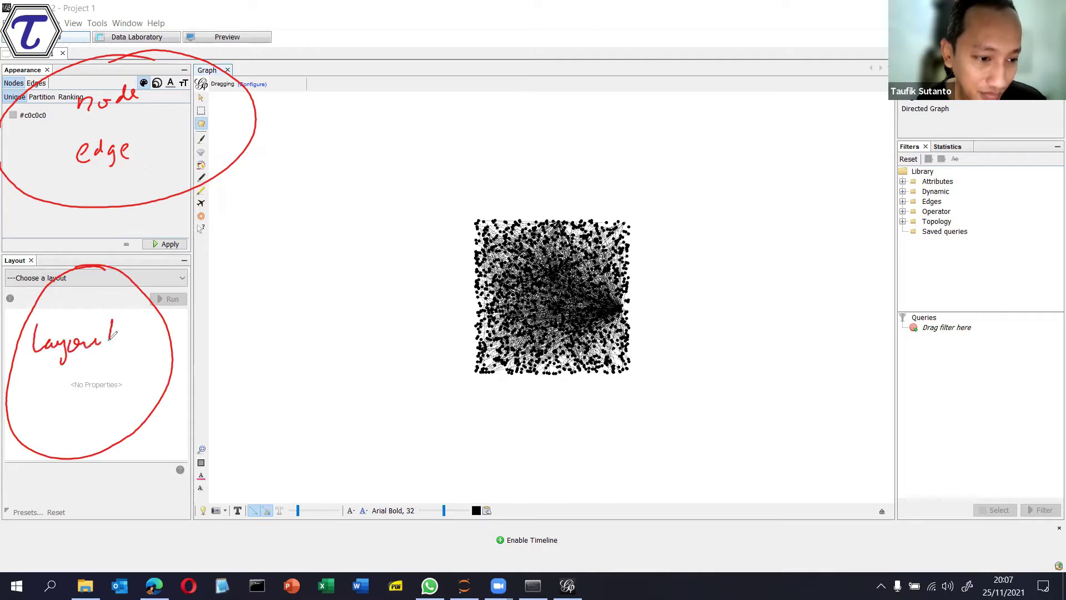
Draw a red arrow pointing at the network, add small loose marks around it and underline the word "layout".
drag(332, 295, 449, 278)
mouse_move(424, 271)
mouse_down()
mouse_move(439, 275)
mouse_move(425, 288)
mouse_up()
drag(328, 171, 312, 183)
drag(328, 356, 311, 384)
drag(567, 430, 582, 443)
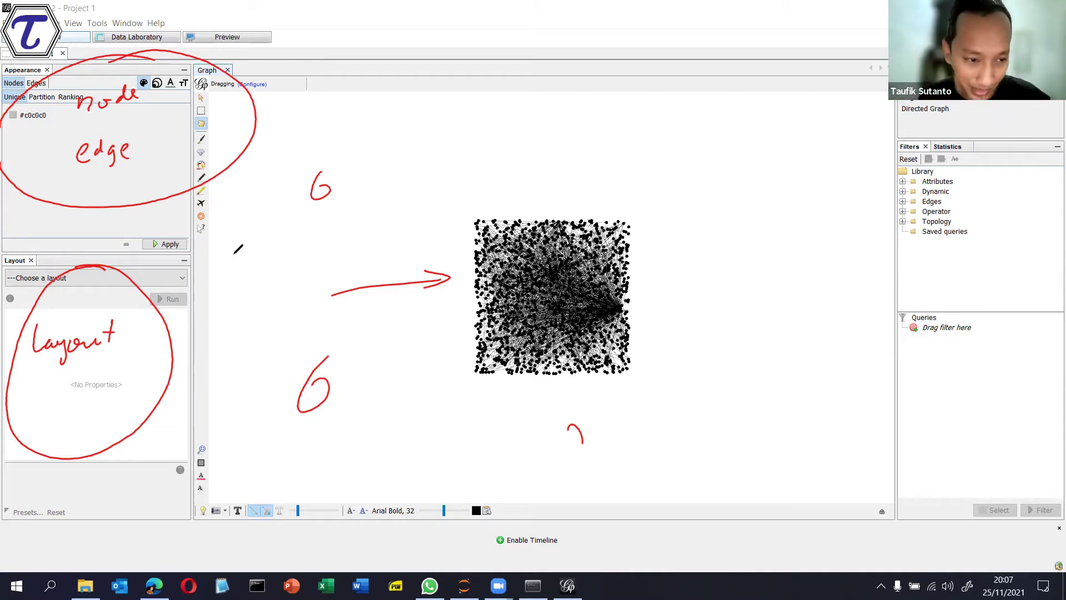
drag(50, 394, 114, 359)
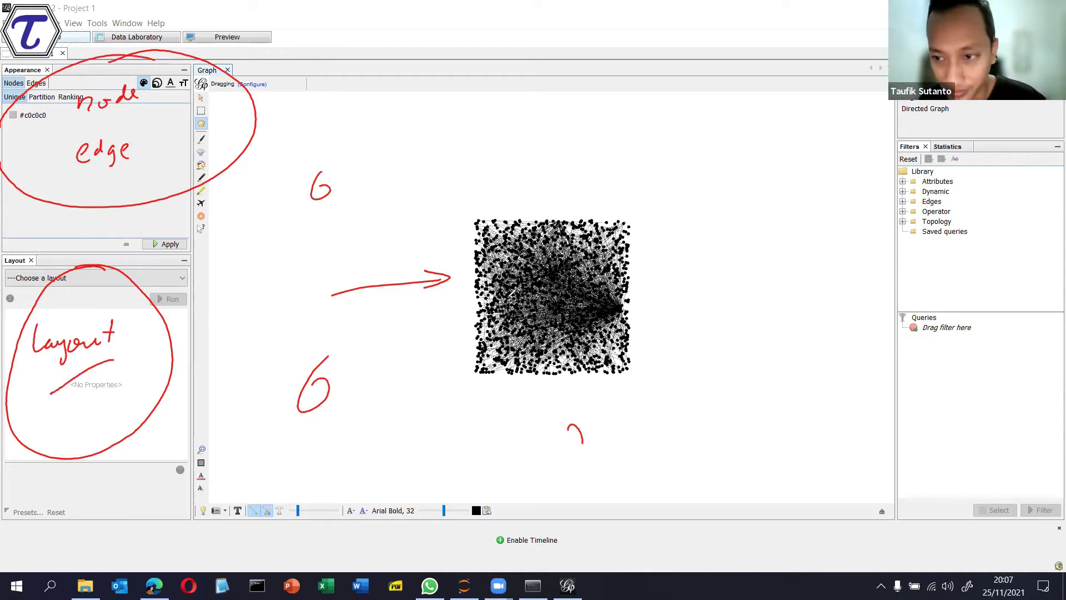
Circle the Filters and Statistics area in red and ring four separate regions of the network.
mouse_move(994, 141)
mouse_down()
mouse_move(933, 284)
mouse_move(1051, 213)
mouse_move(1012, 132)
mouse_up()
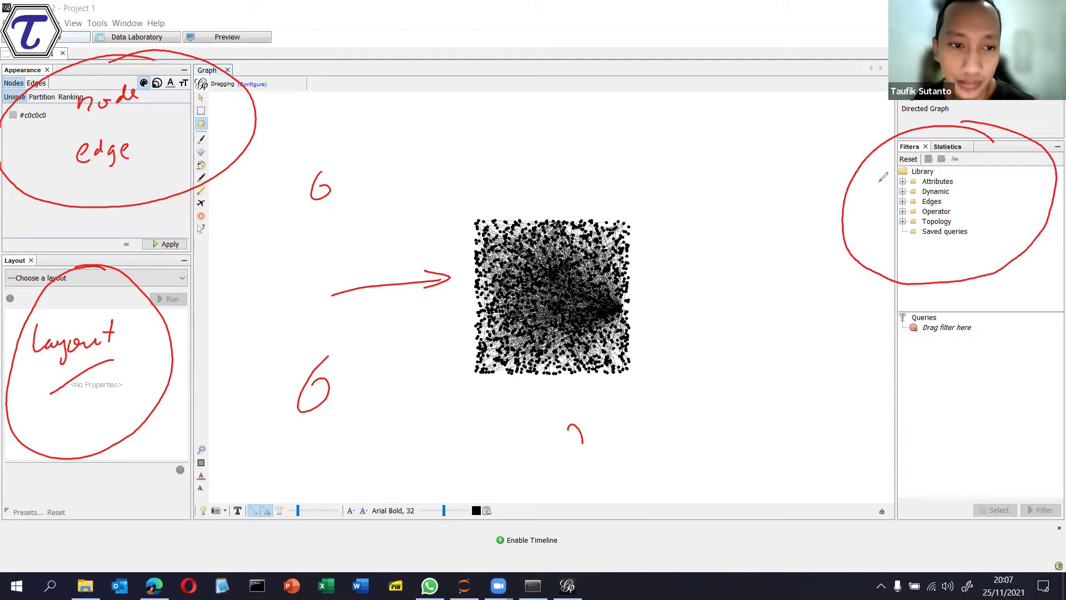
mouse_move(607, 207)
mouse_down()
mouse_move(555, 227)
mouse_move(647, 244)
mouse_move(598, 207)
mouse_up()
mouse_move(480, 283)
mouse_down()
mouse_move(516, 330)
mouse_move(484, 278)
mouse_up()
mouse_move(506, 207)
mouse_down()
mouse_move(487, 203)
mouse_move(530, 246)
mouse_move(489, 205)
mouse_up()
mouse_move(577, 314)
mouse_down()
mouse_move(534, 368)
mouse_move(584, 314)
mouse_up()
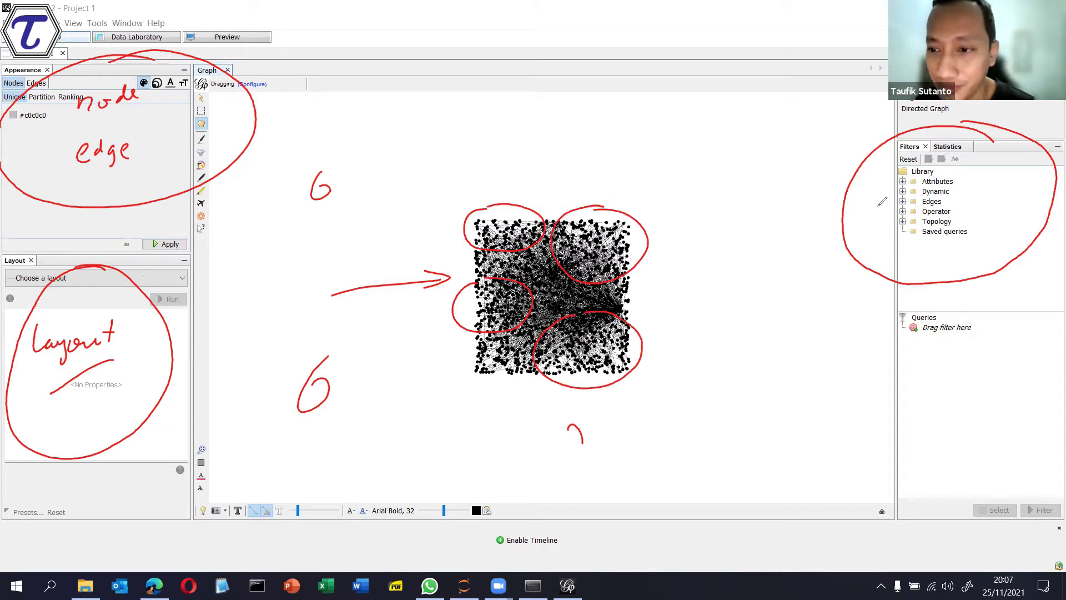
Point an arrow at the circled Filters area, then circle the timeline area and mark it with another arrow.
mouse_move(777, 160)
mouse_down()
mouse_move(833, 161)
mouse_move(831, 176)
mouse_up()
drag(751, 462, 728, 473)
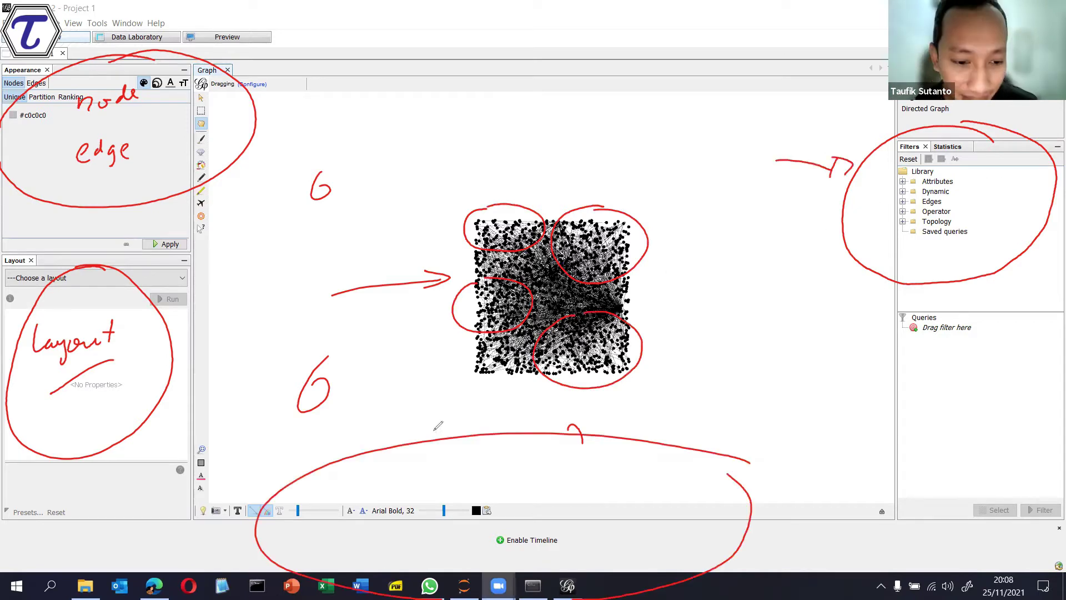
drag(752, 383, 697, 484)
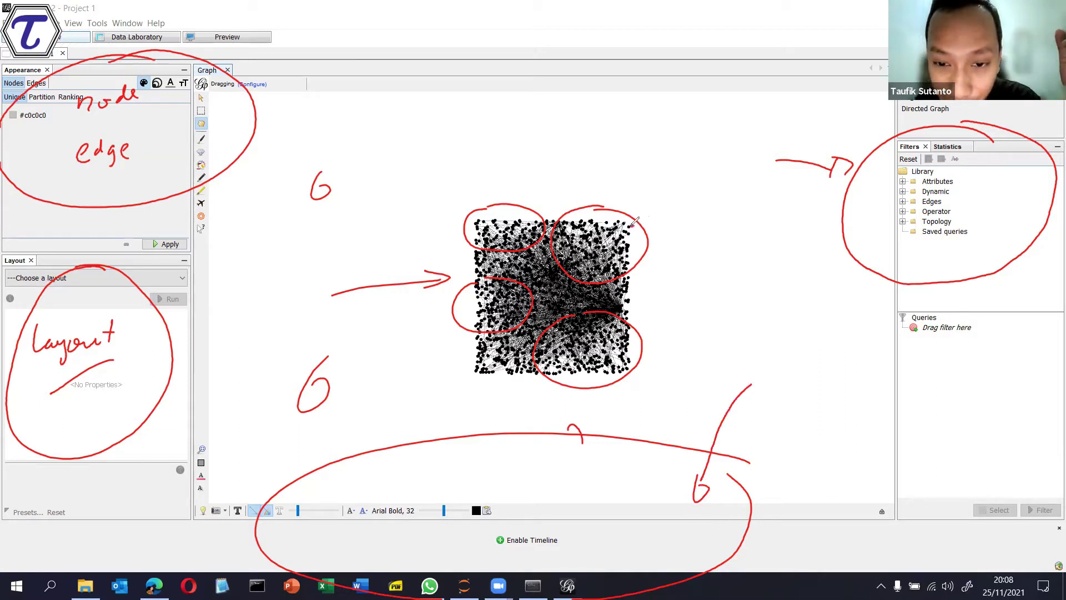
Draw a red question mark beside the network and a check mark next to each of the Appearance, Layout, Filters and timeline areas.
drag(647, 208, 653, 219)
click(655, 225)
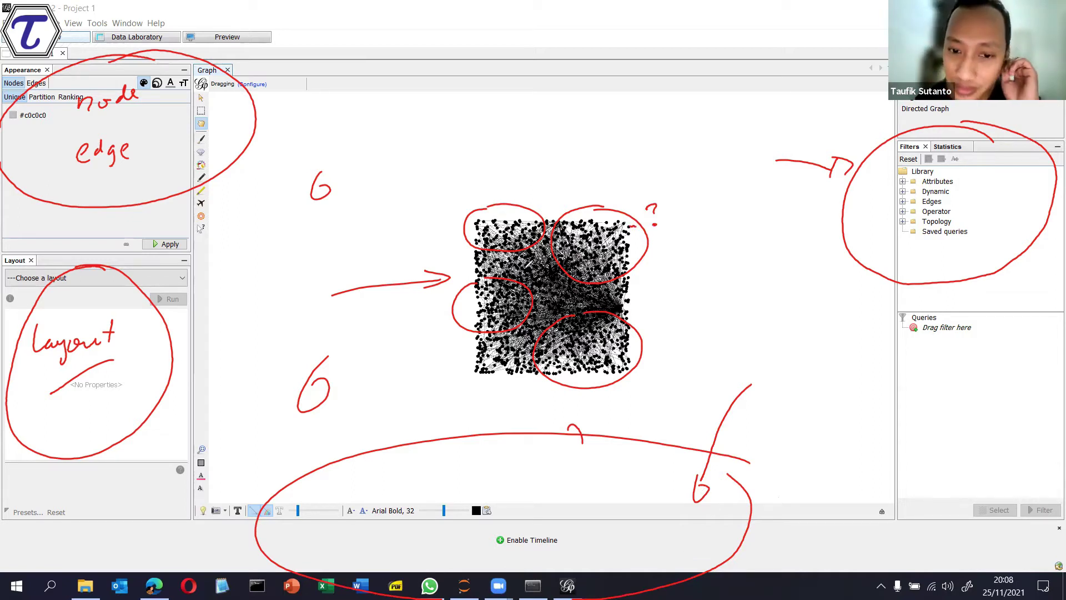
drag(274, 120, 316, 109)
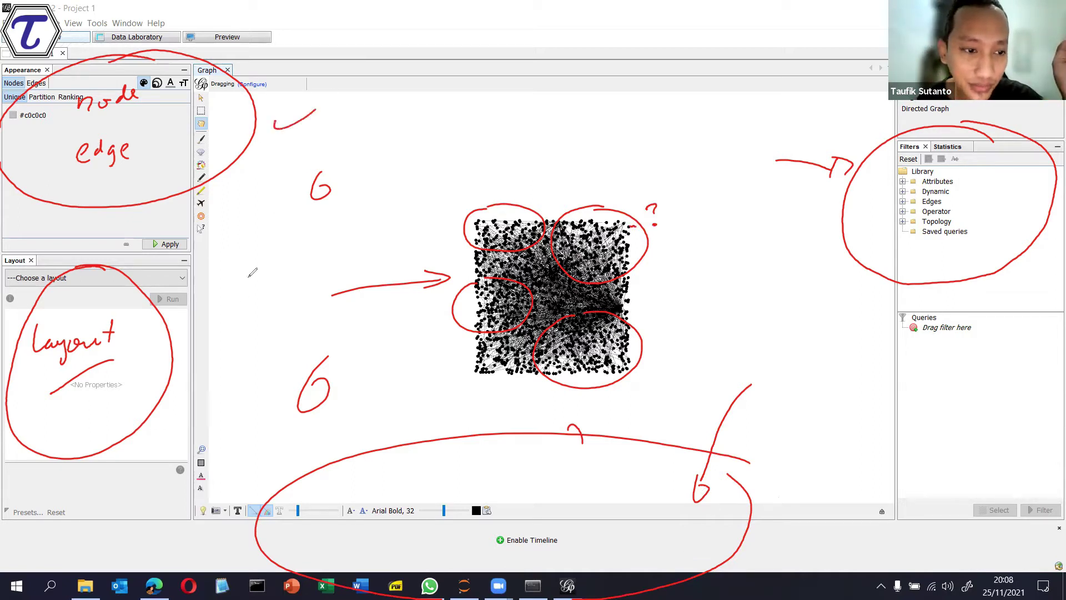
drag(200, 312, 253, 294)
drag(788, 218, 832, 229)
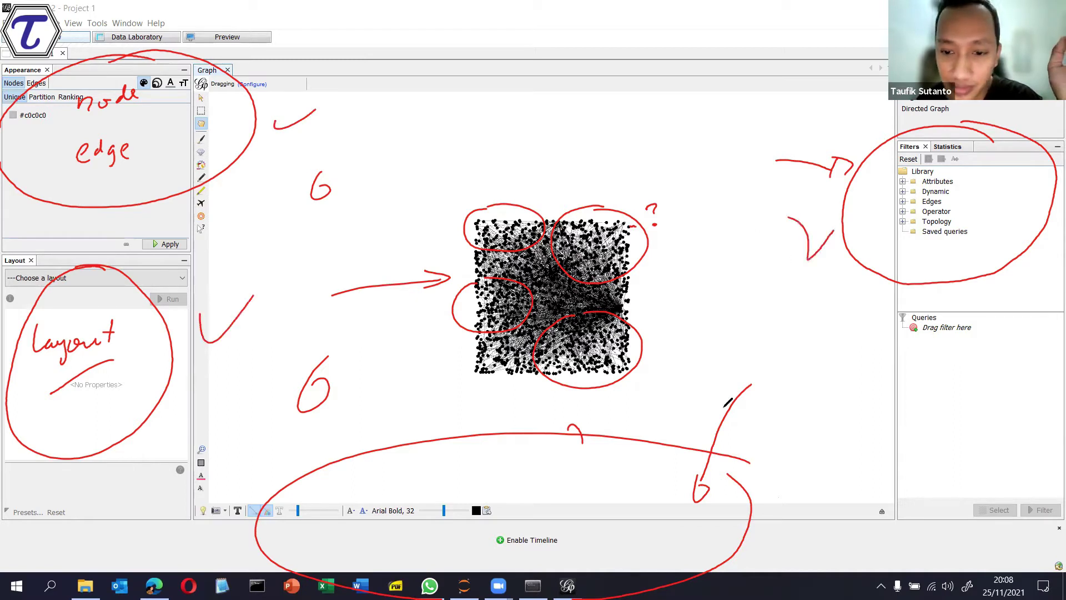
drag(769, 451, 817, 429)
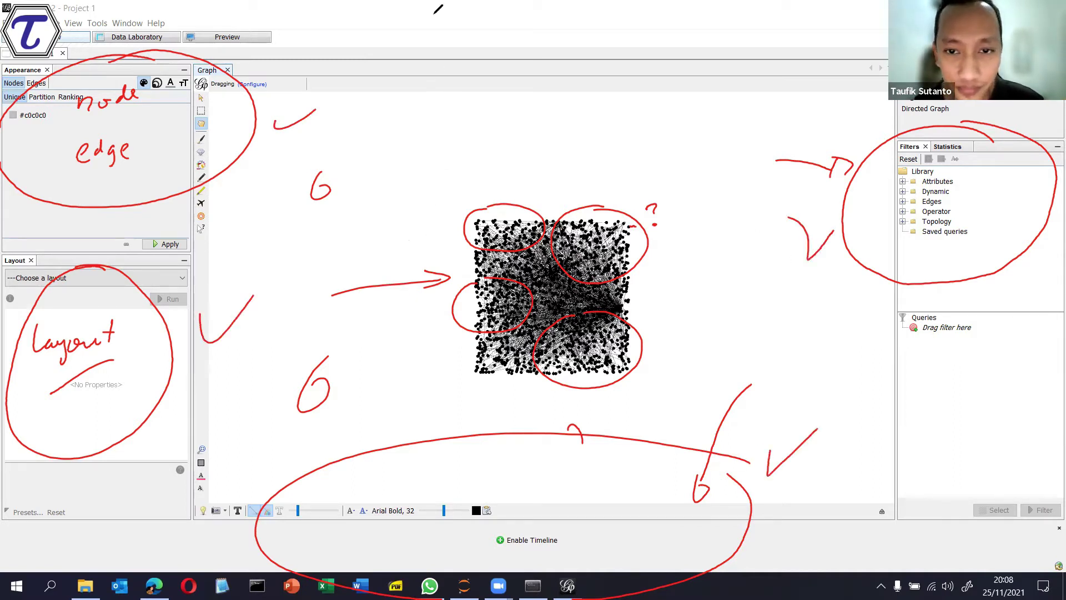
Clear all drawn annotations and show the network statistics in place of the filters.
click(498, 11)
click(498, 39)
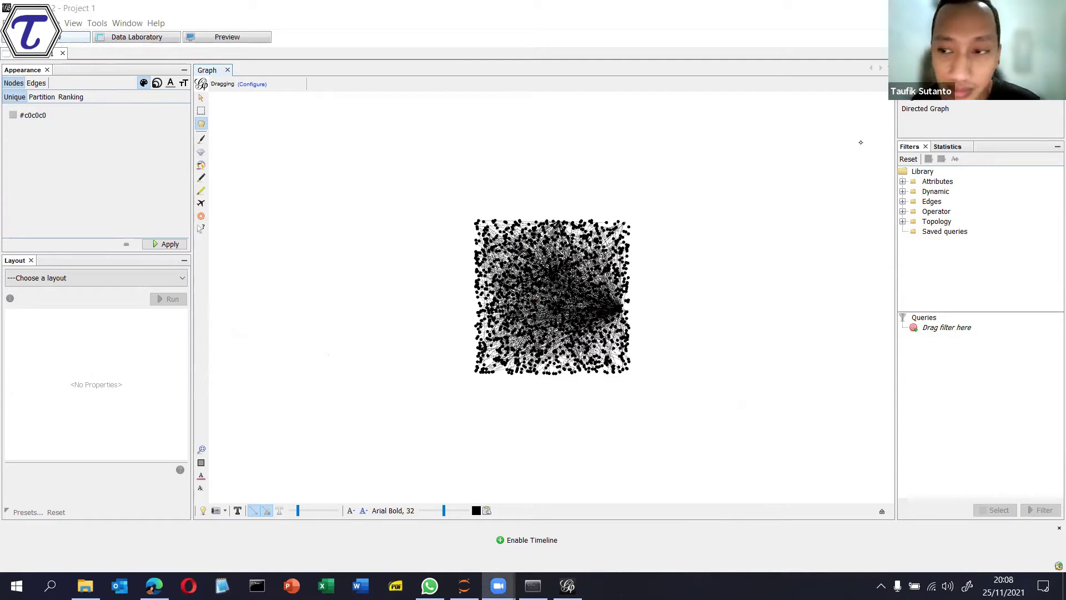
click(950, 147)
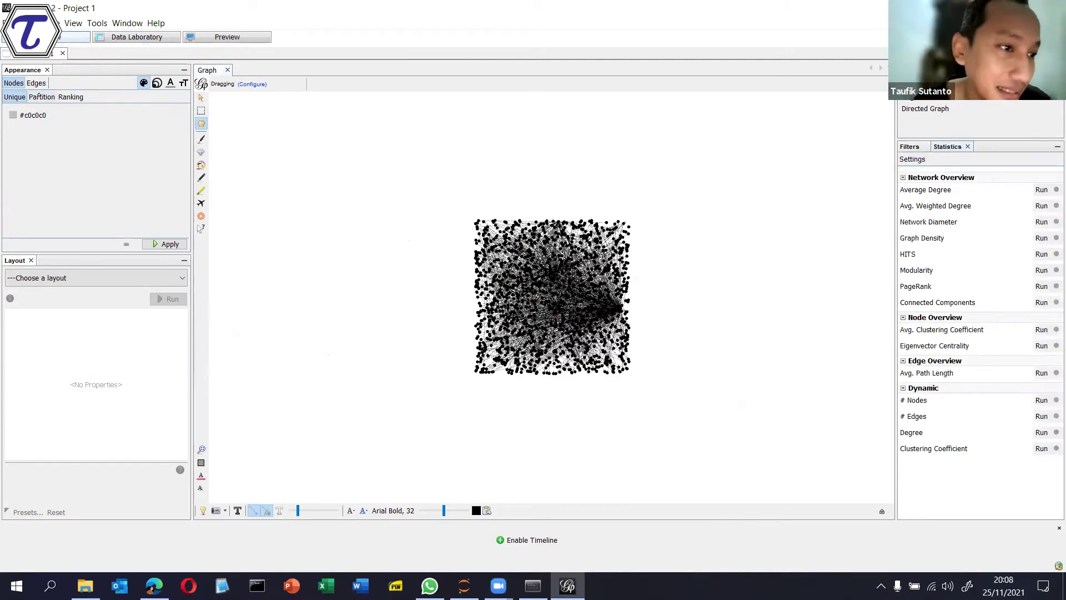
Compare the appearance settings for nodes and edges, returning to the node settings.
click(14, 84)
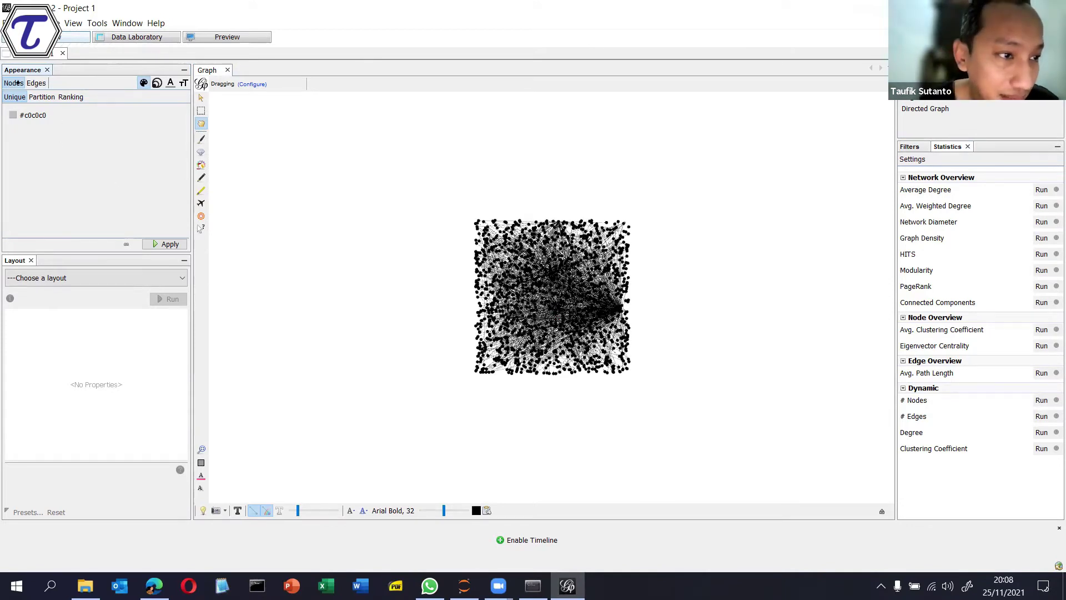
click(42, 83)
click(14, 84)
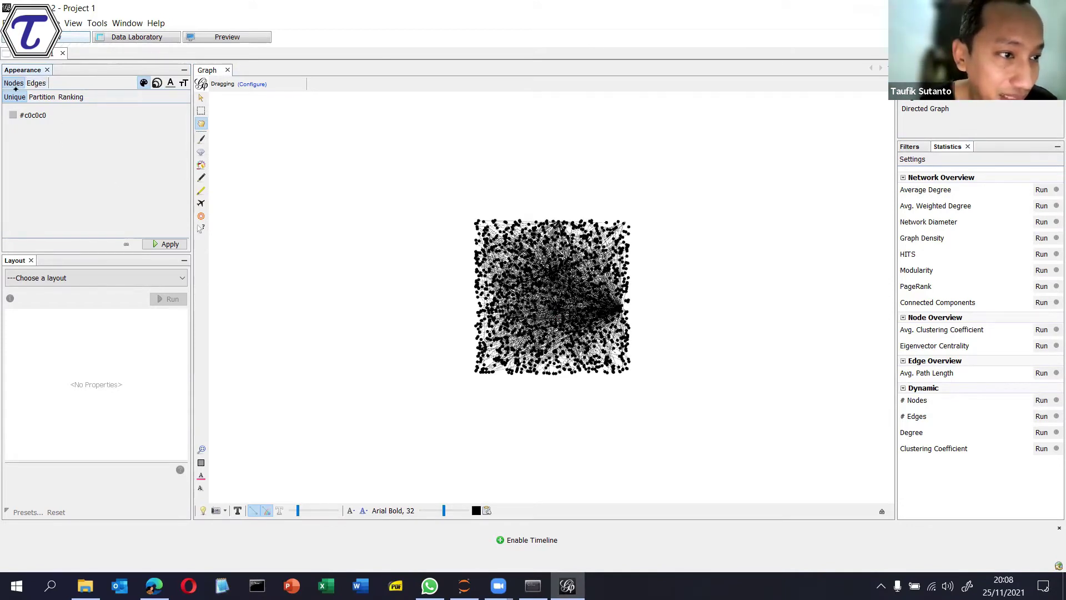
click(35, 83)
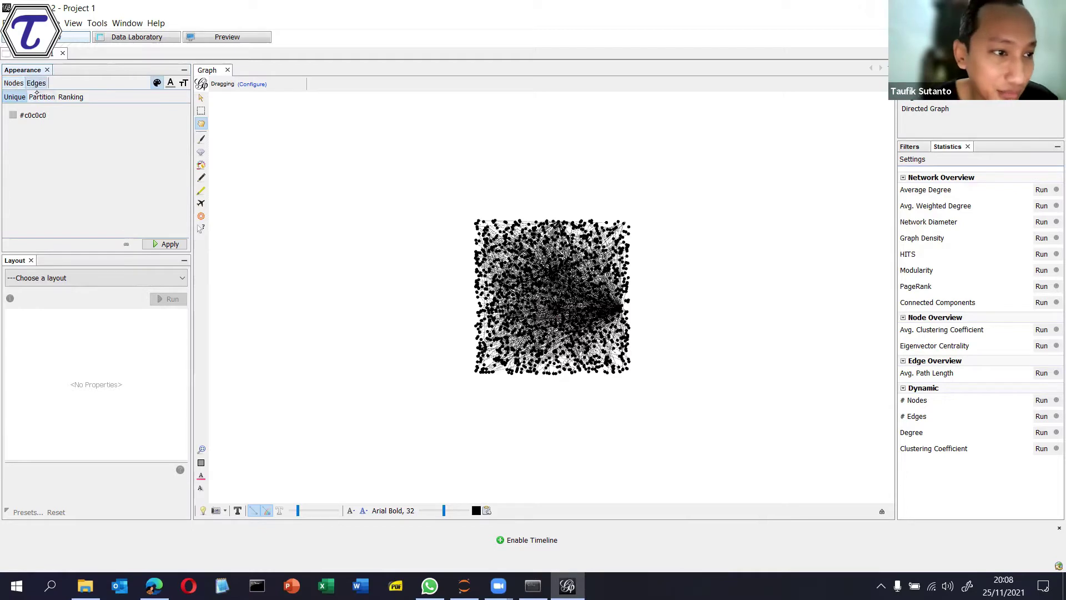
click(16, 85)
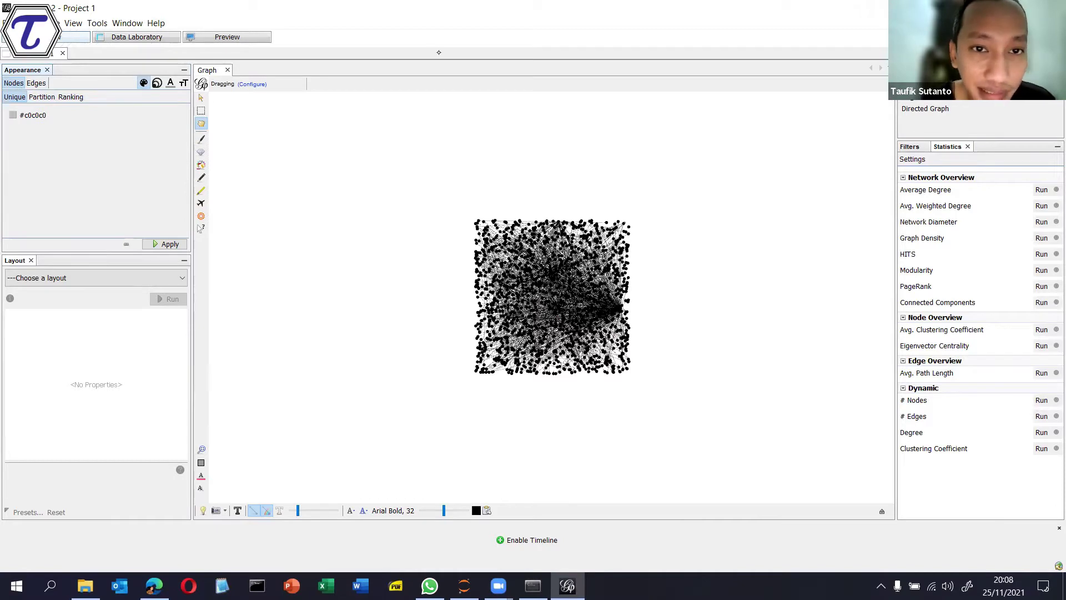
Circle and underline the node colour and size settings in red, then clear the annotations.
drag(139, 70, 152, 109)
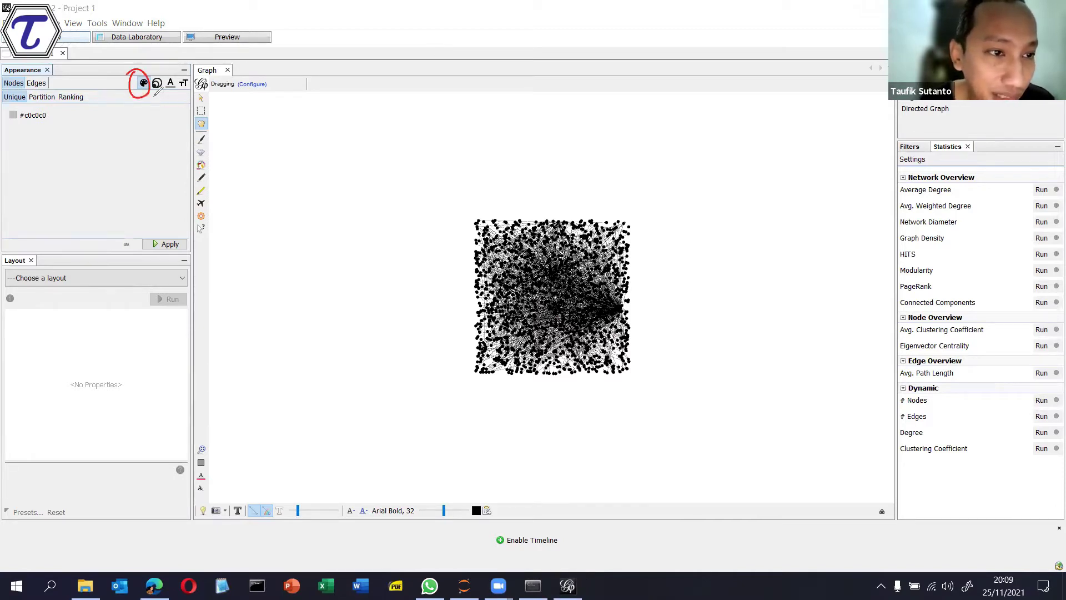
drag(159, 57, 161, 104)
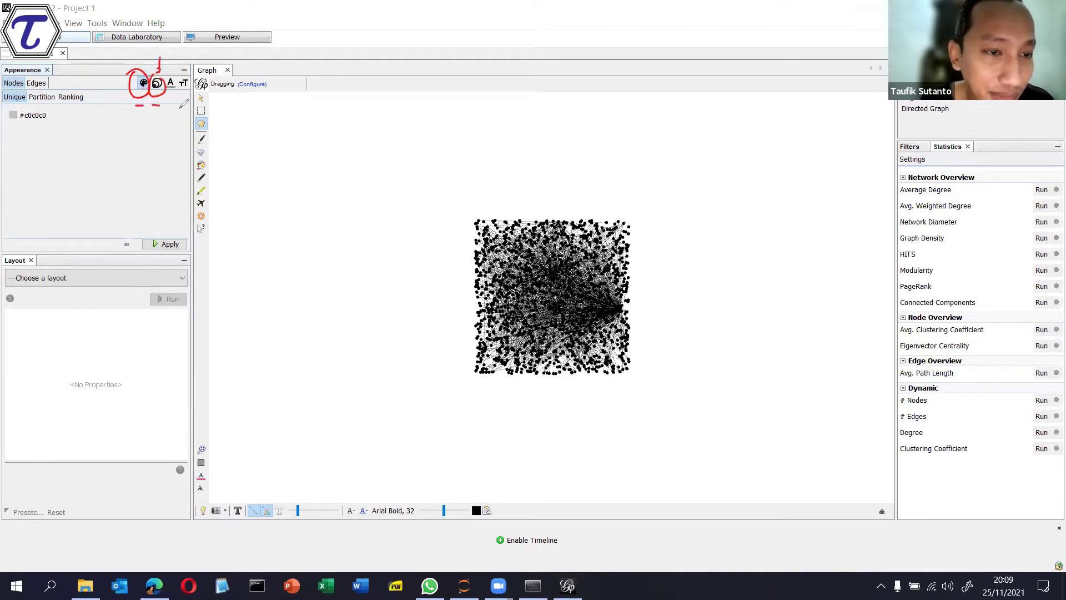
click(433, 84)
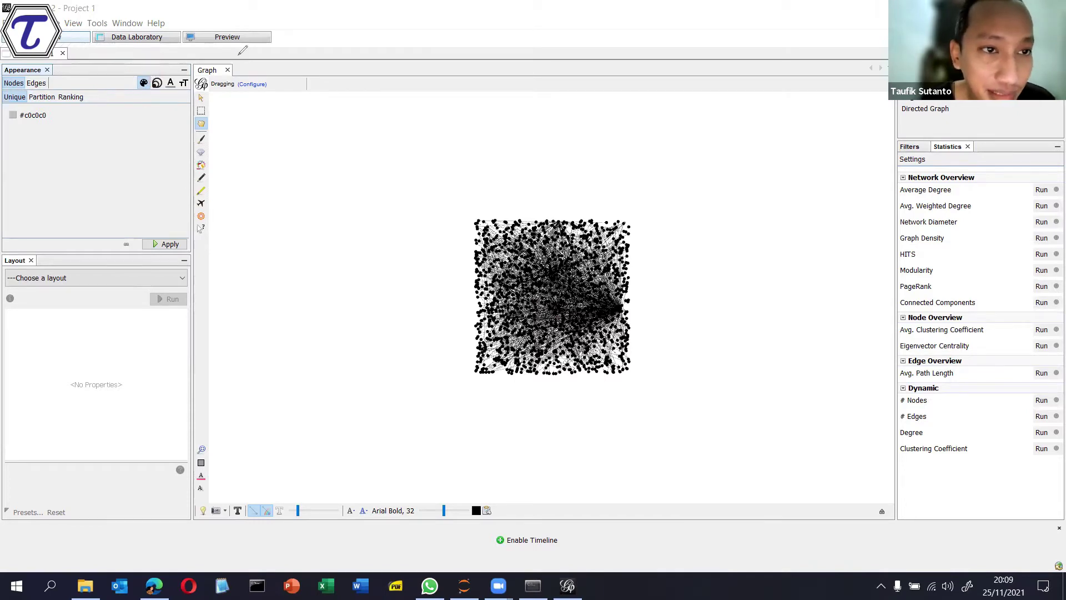
Set the node size to be ranked by the In-Degree attribute.
click(157, 82)
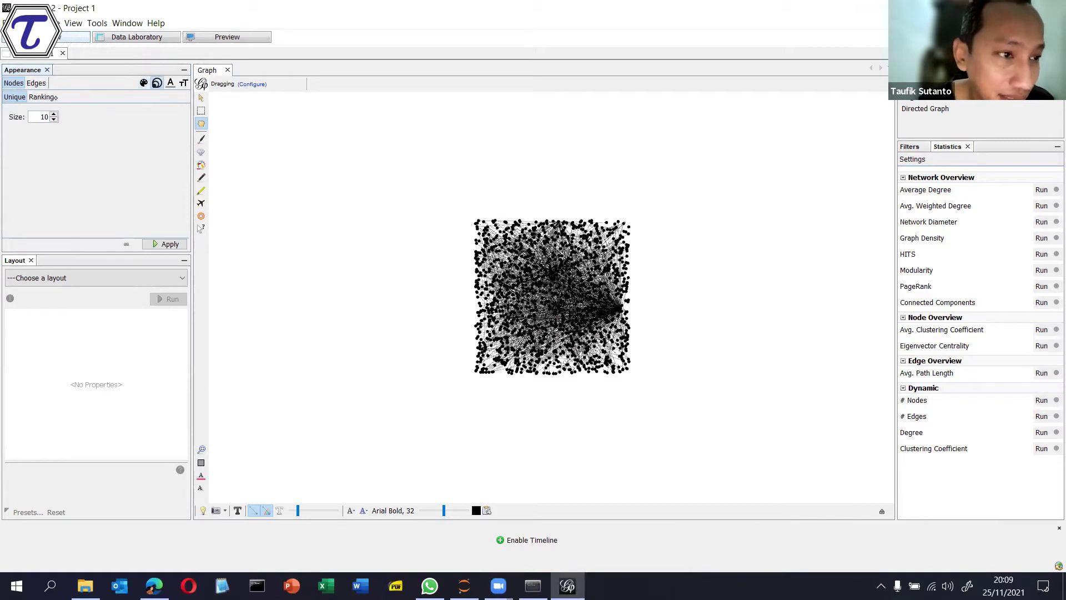
click(48, 97)
click(47, 111)
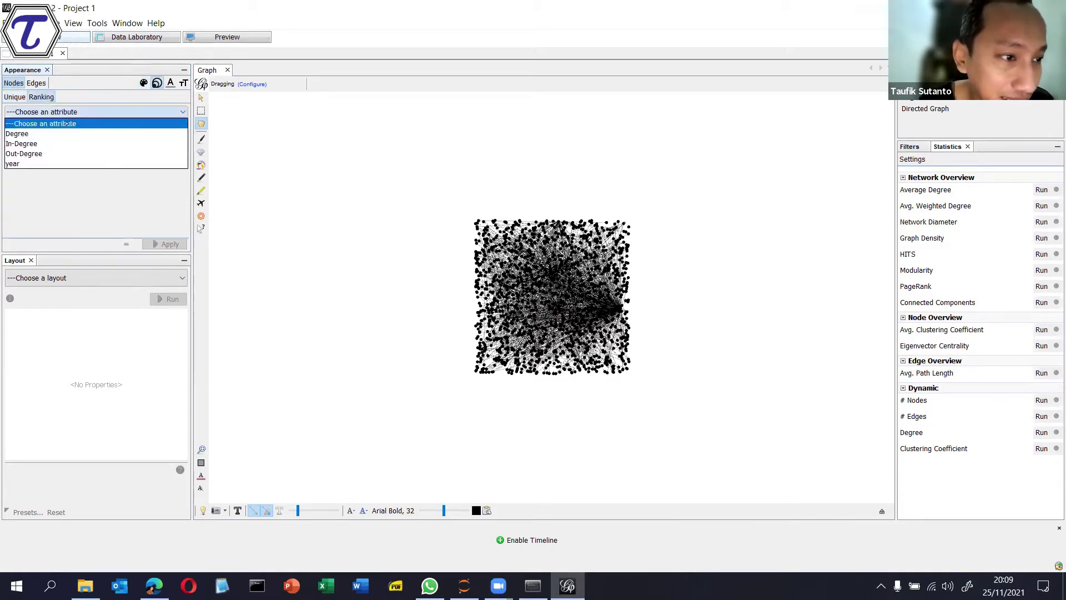
click(46, 144)
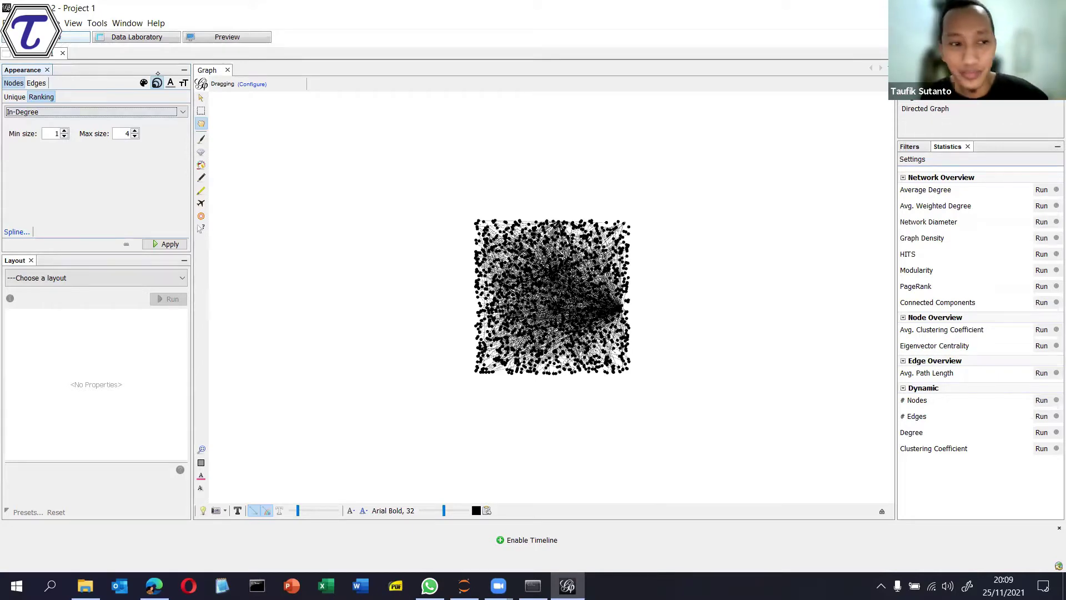
Set the maximum node size of the In-Degree ranking to 50 and apply it to the network.
click(131, 135)
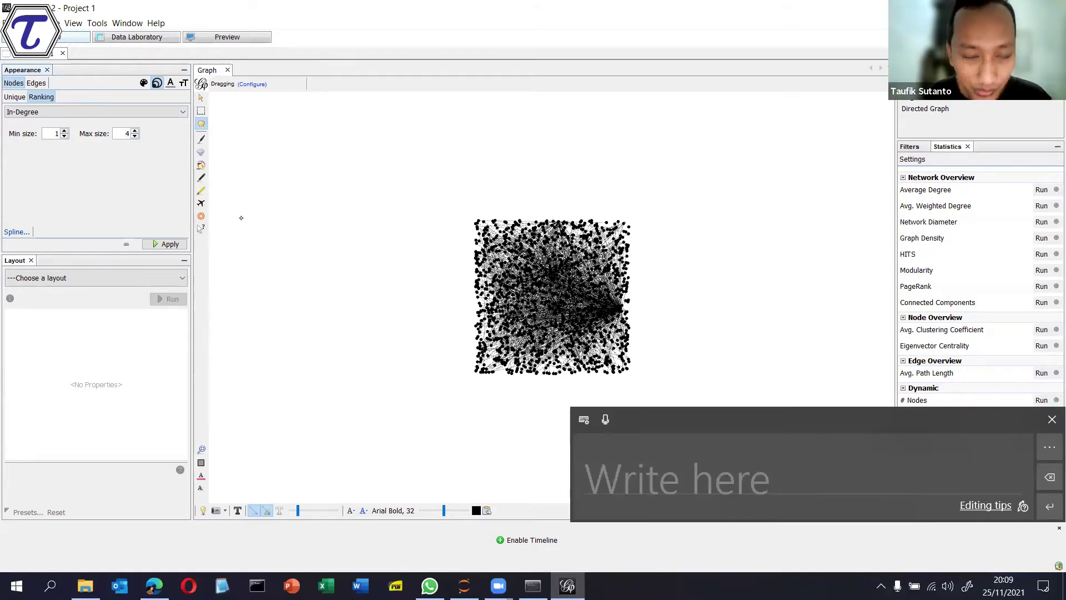
key(ctrl+a)
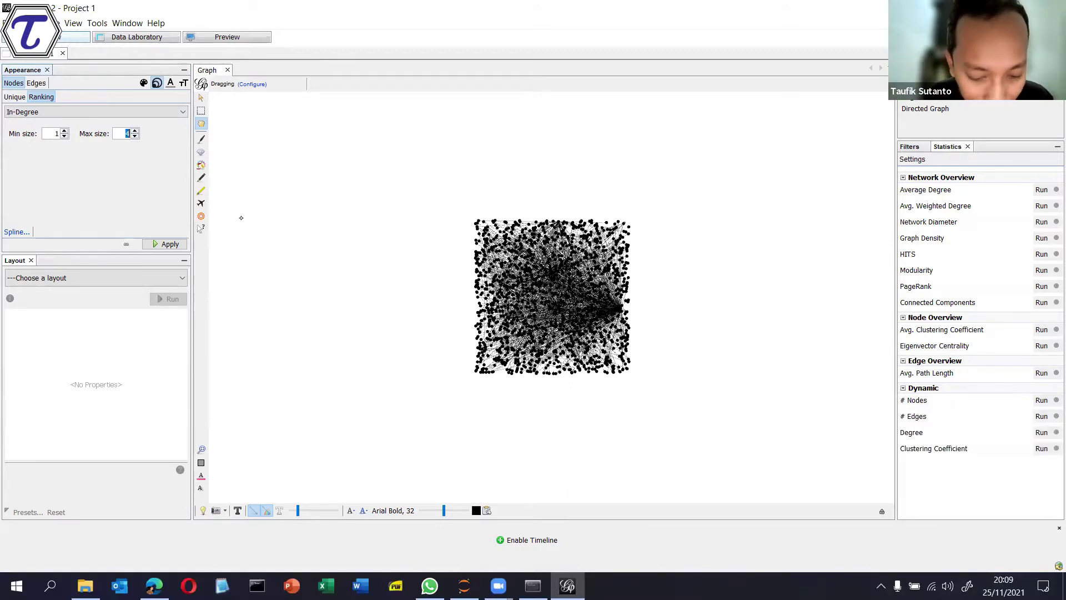
text(50)
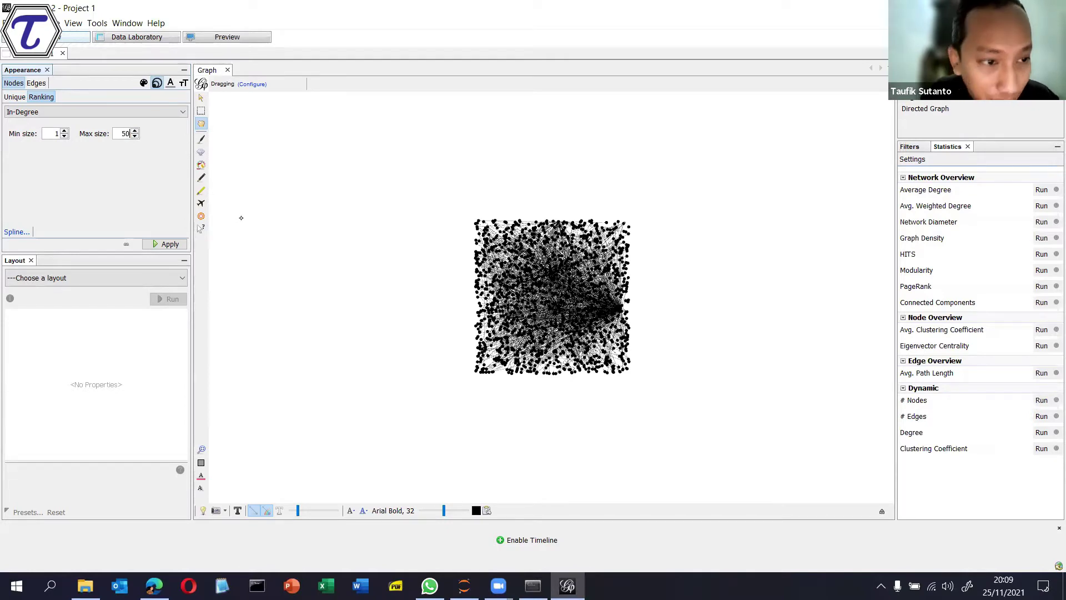
click(175, 247)
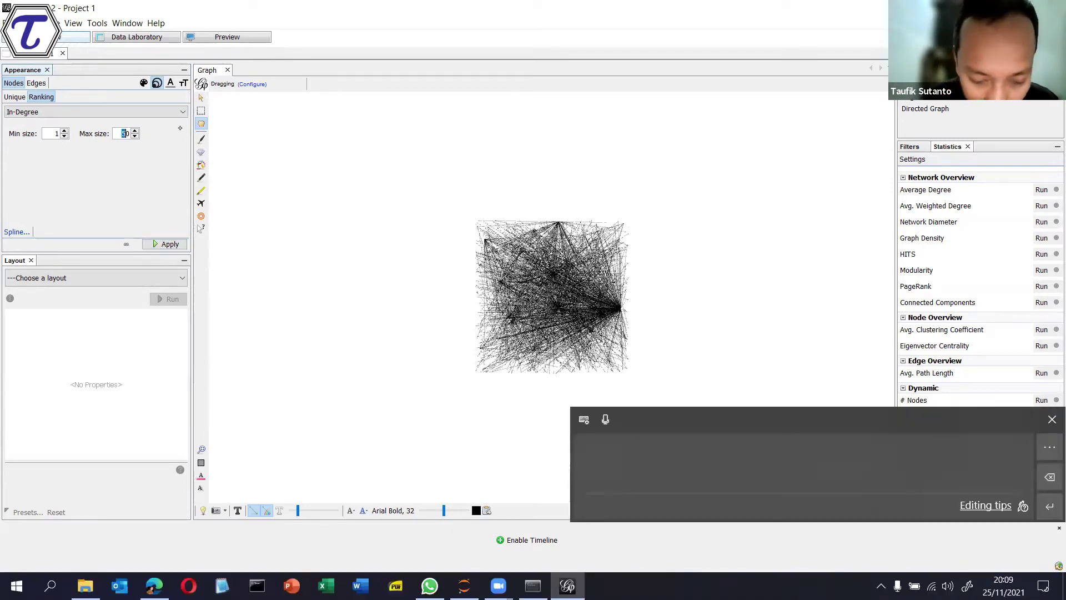
Raise the maximum node size to 75 and apply the In-Degree ranking again.
double_click(125, 133)
text(75)
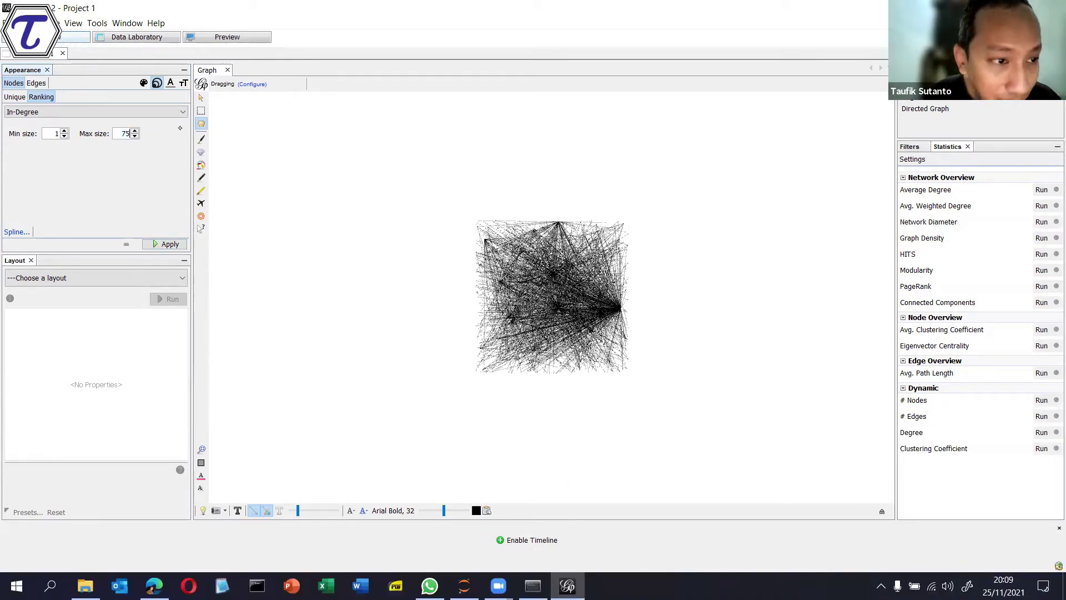
click(164, 245)
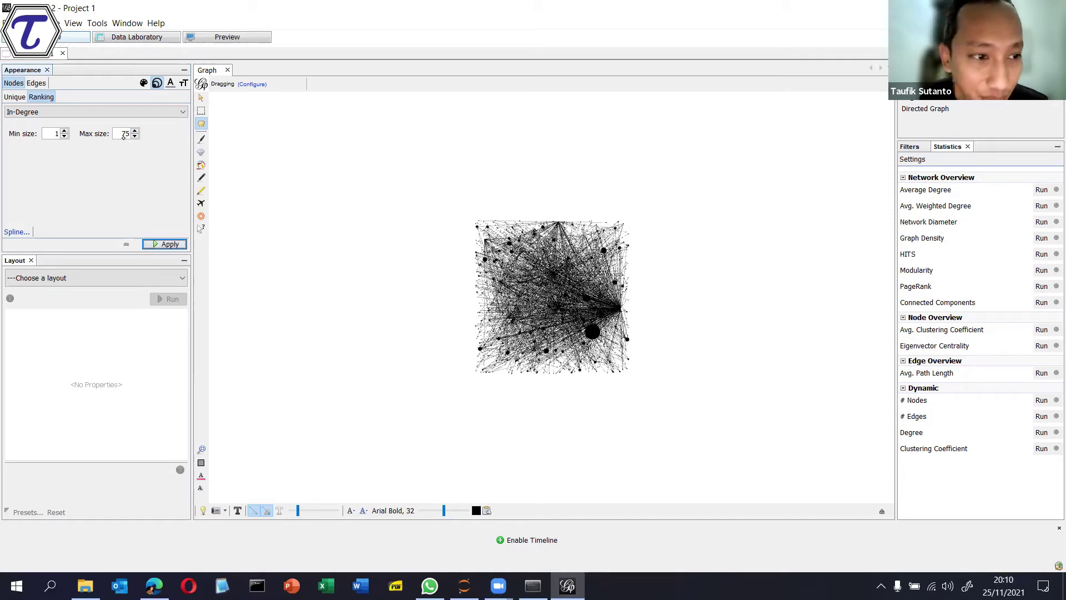
Set the maximum node size to 100 and apply the In-Degree size ranking to the network.
click(124, 133)
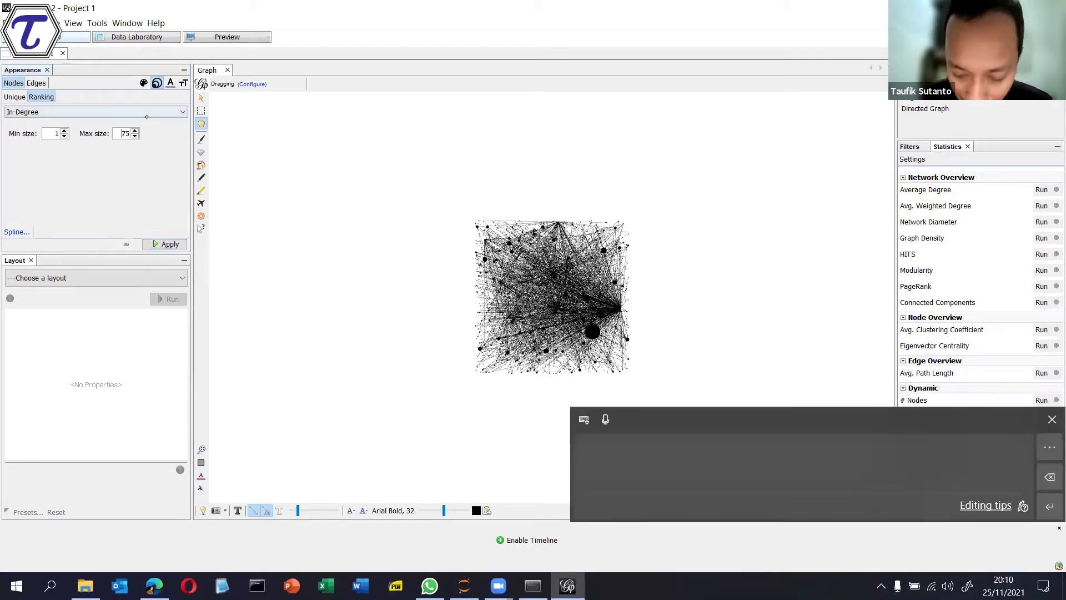
key(BackSpace)
key(BackSpace)
text(100)
click(170, 244)
click(167, 244)
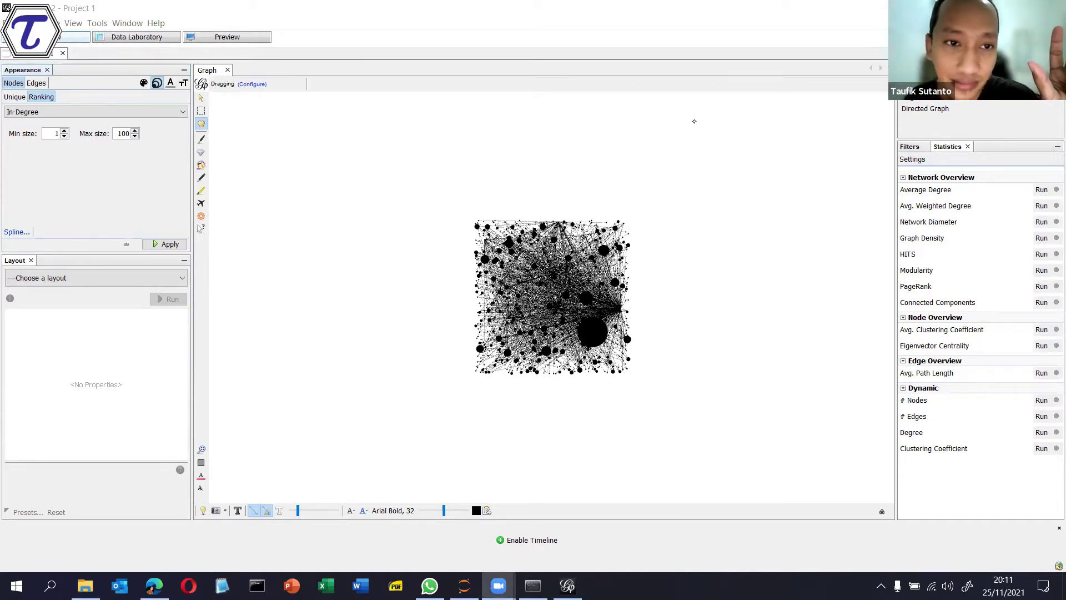
Mark the Modularity statistic with a red arrow and circle, then run it with Randomize, Use weights and resolution 1.0.
drag(760, 235, 879, 280)
mouse_move(935, 256)
mouse_down()
mouse_move(896, 270)
mouse_move(939, 283)
mouse_move(1016, 282)
mouse_move(1046, 279)
mouse_move(1058, 260)
mouse_move(919, 257)
mouse_up()
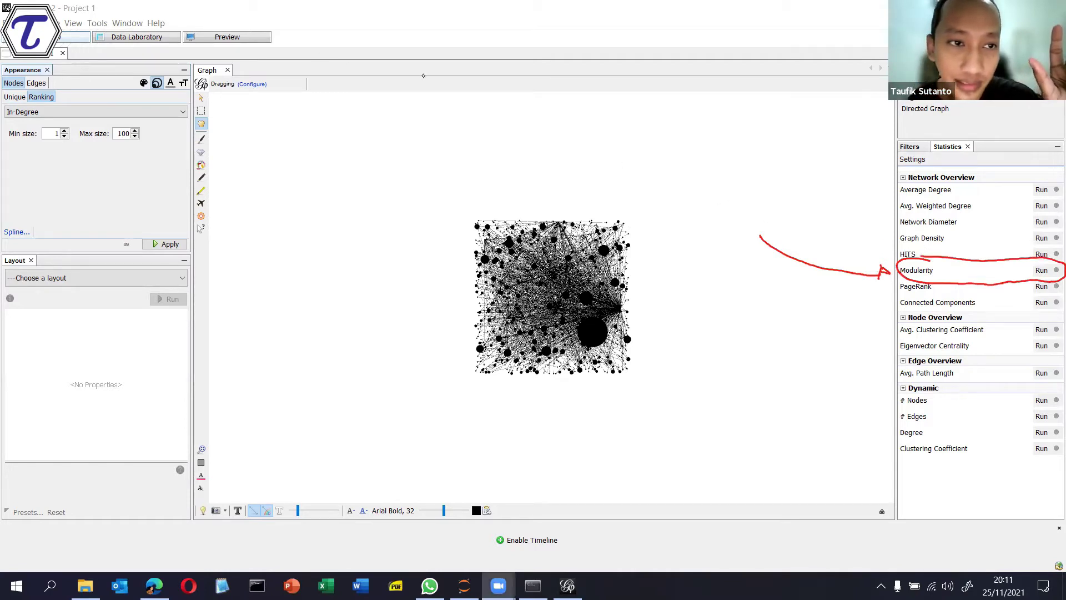
click(1041, 269)
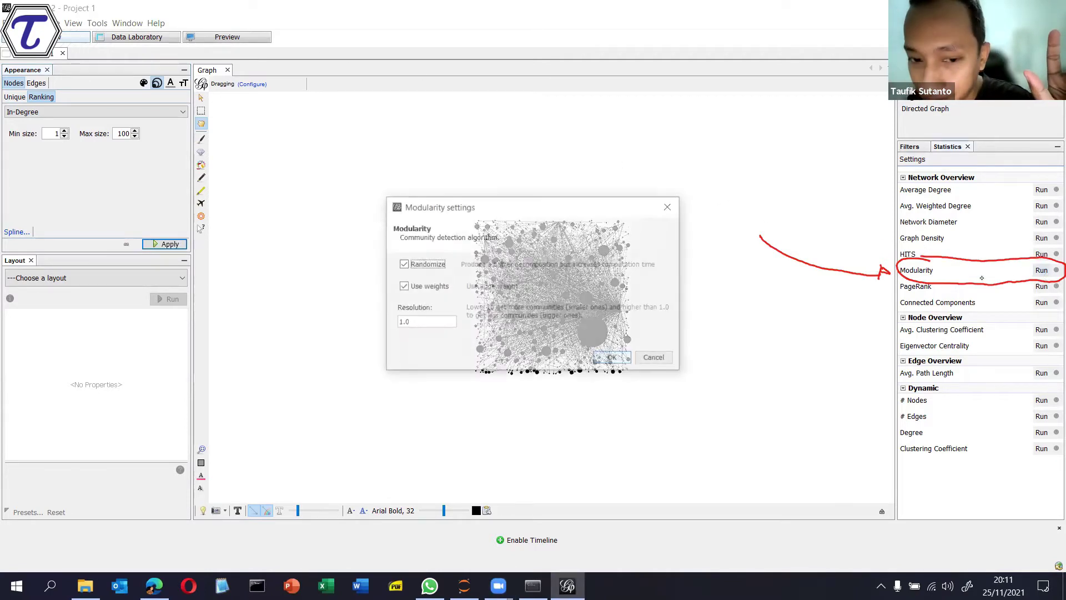
click(613, 358)
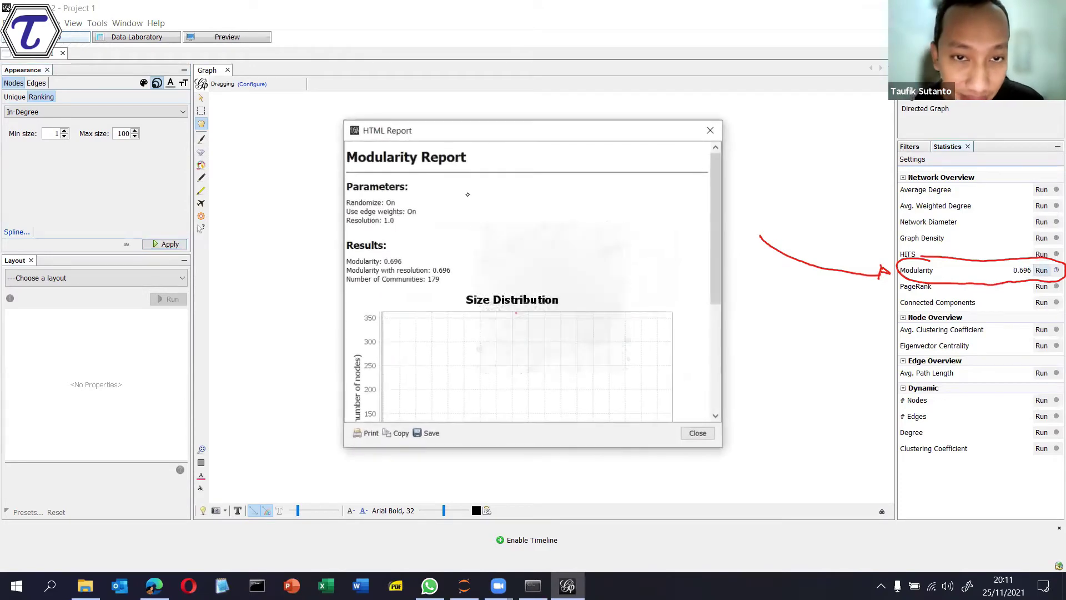
Circle the modularity value in the report in red, clear the annotations and close the report.
mouse_move(384, 252)
mouse_down()
mouse_move(401, 255)
mouse_move(379, 268)
mouse_move(408, 251)
mouse_up()
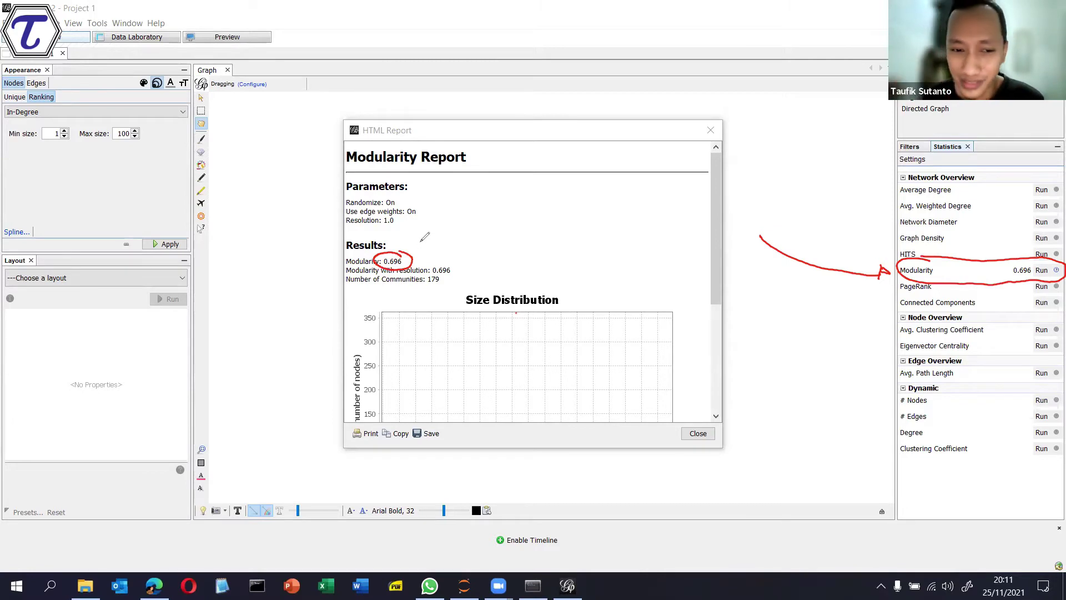
click(378, 55)
click(251, 54)
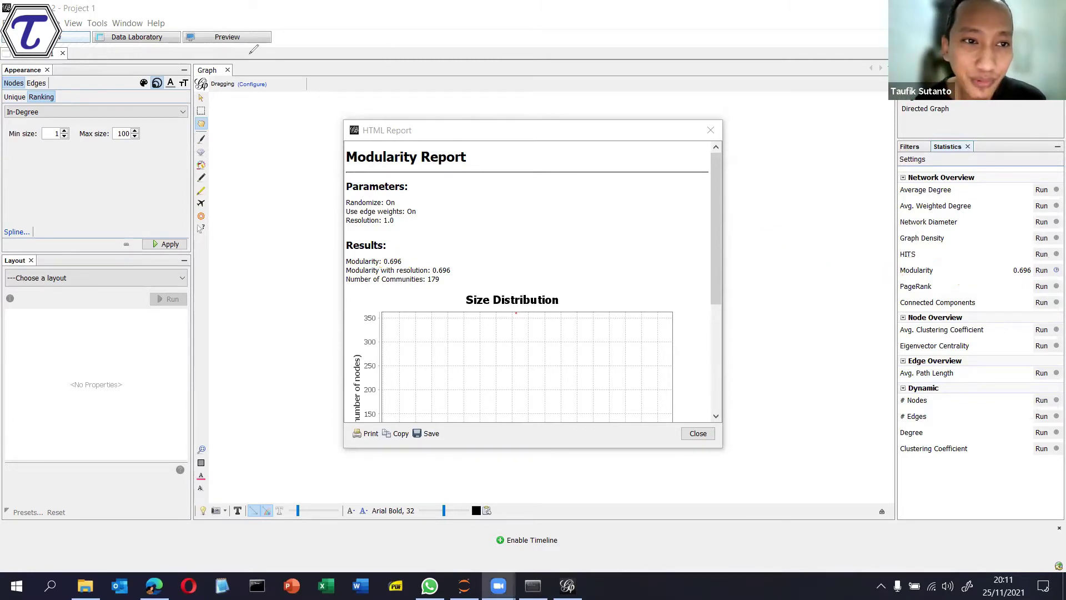
click(711, 130)
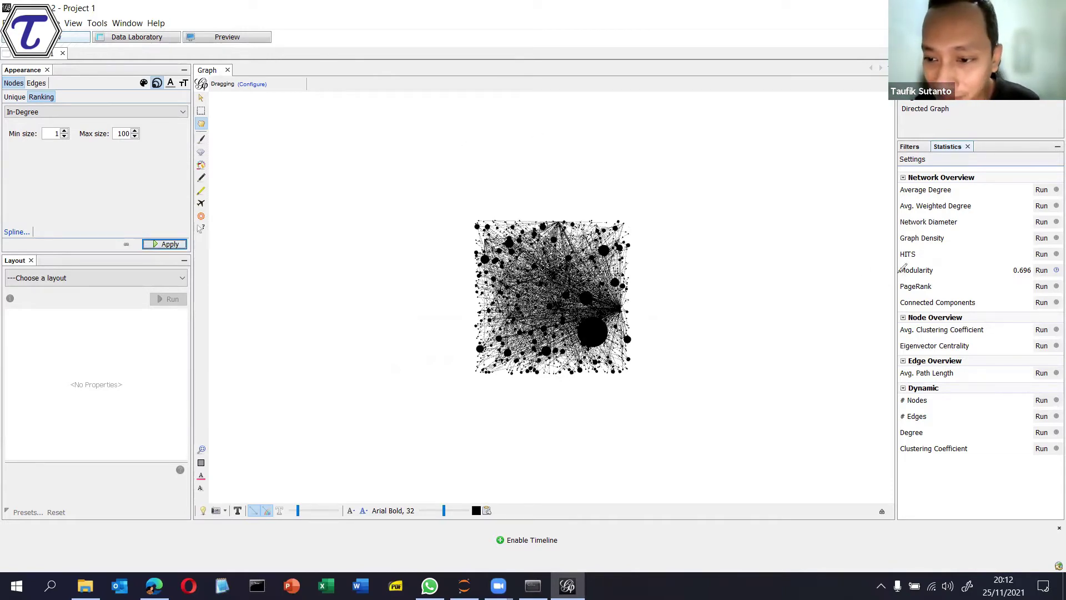
Draw a red arrow from the Modularity statistic to the network and mark the node size and colour settings.
mouse_move(892, 268)
mouse_down()
mouse_move(652, 270)
mouse_move(647, 284)
mouse_up()
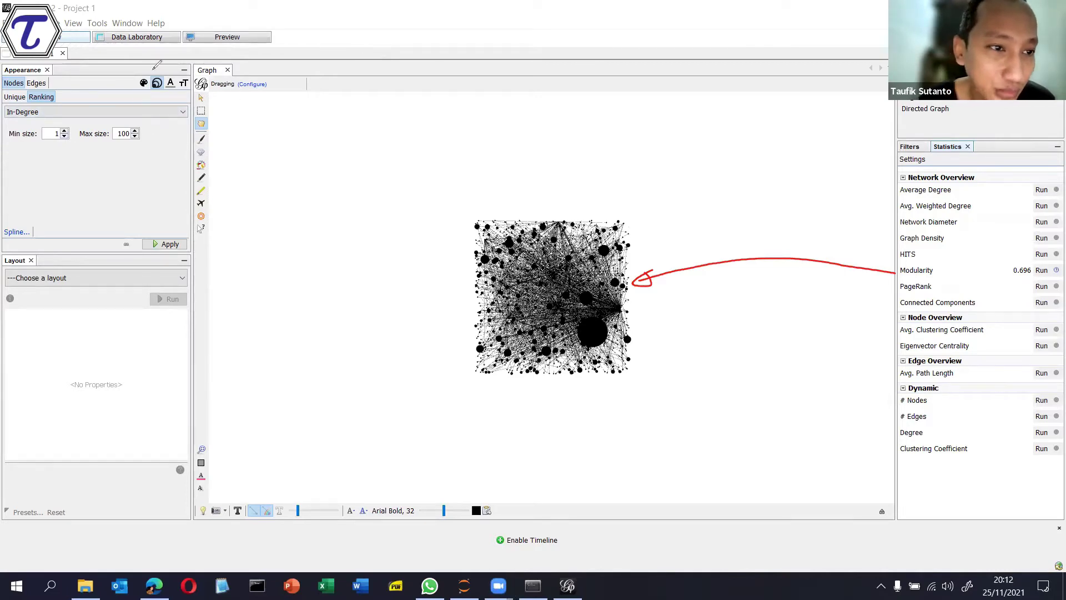
drag(157, 70, 147, 90)
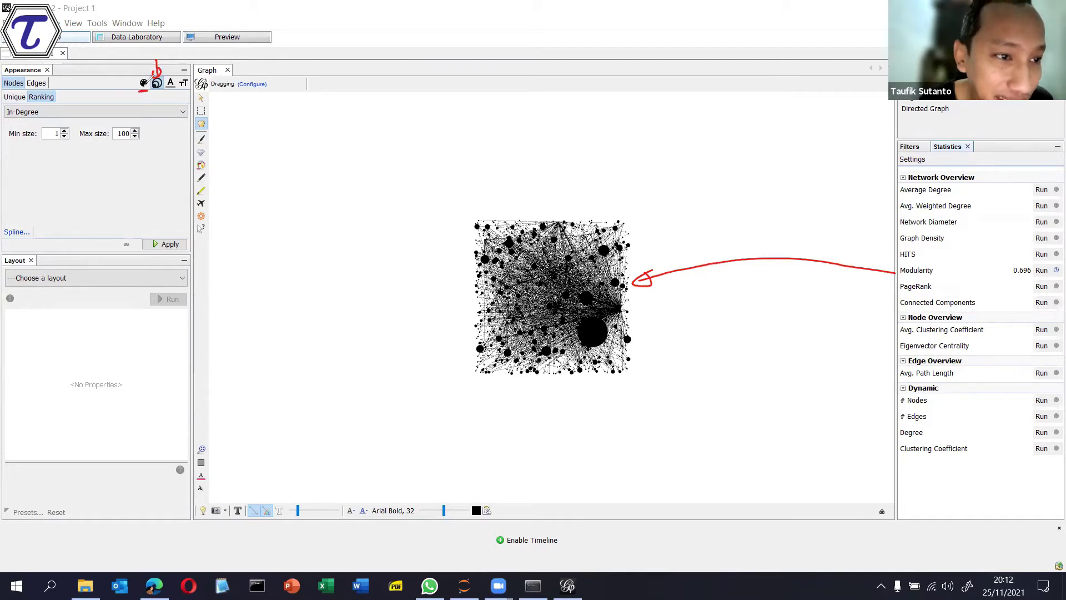
click(430, 49)
Clear the annotations and colour the nodes by the Modularity Class partition, applying it to the network.
click(144, 83)
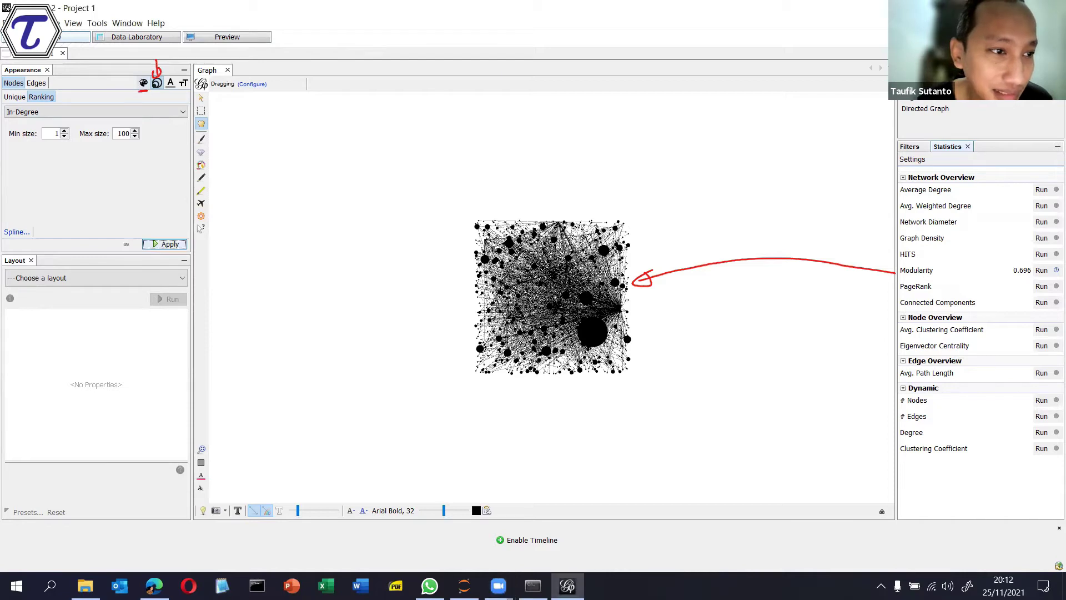
click(438, 64)
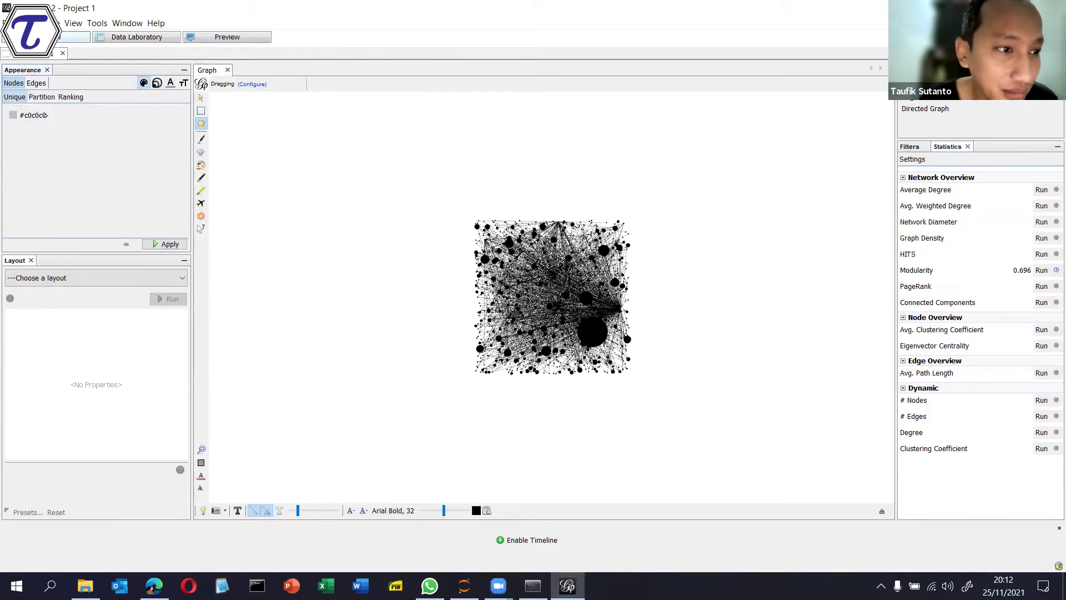
click(42, 97)
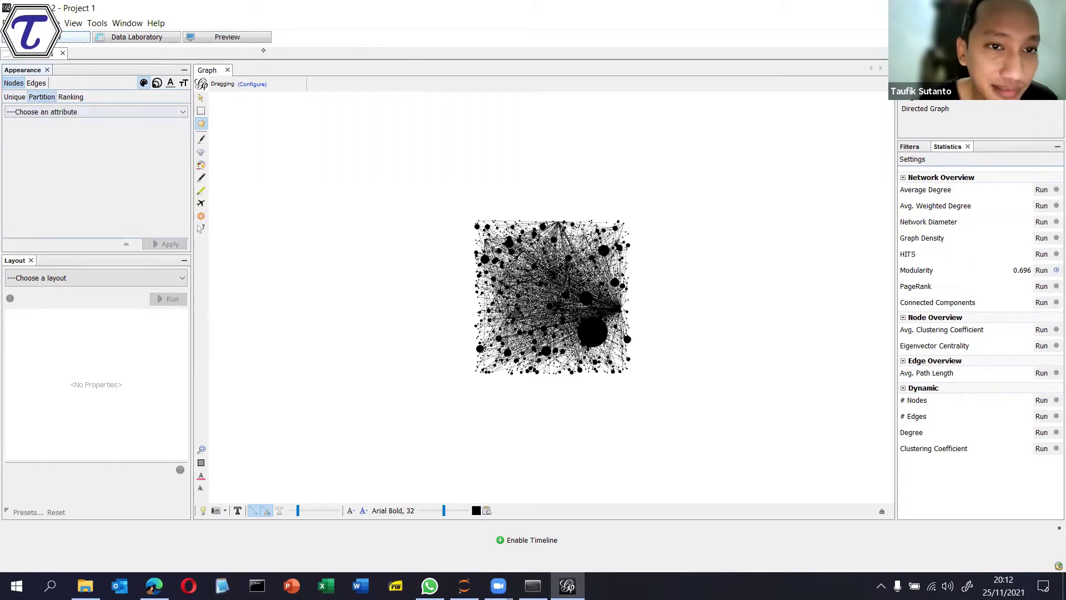
click(177, 113)
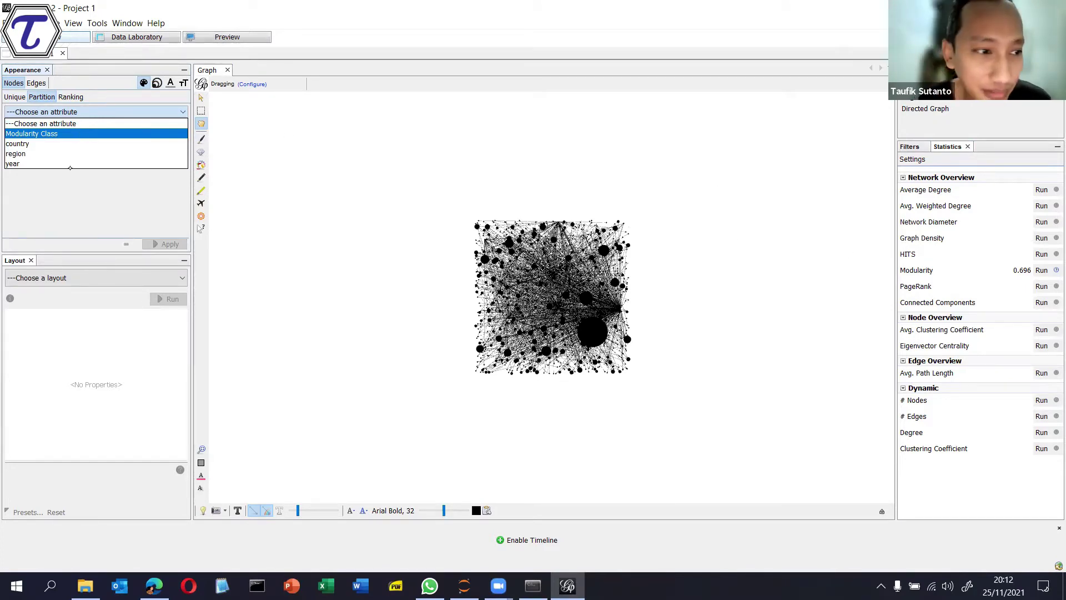
click(48, 134)
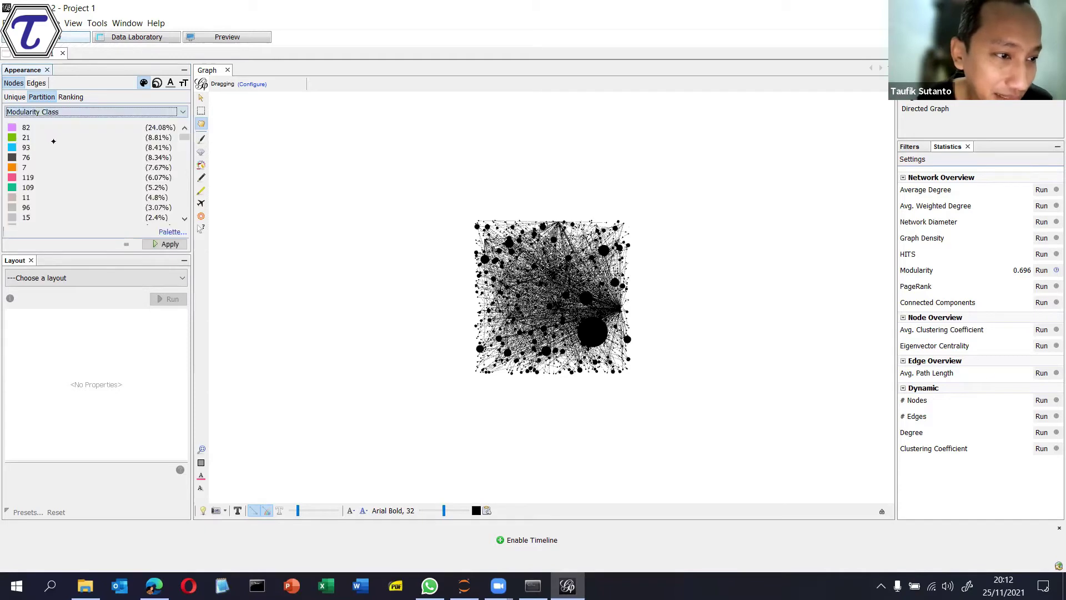
click(167, 244)
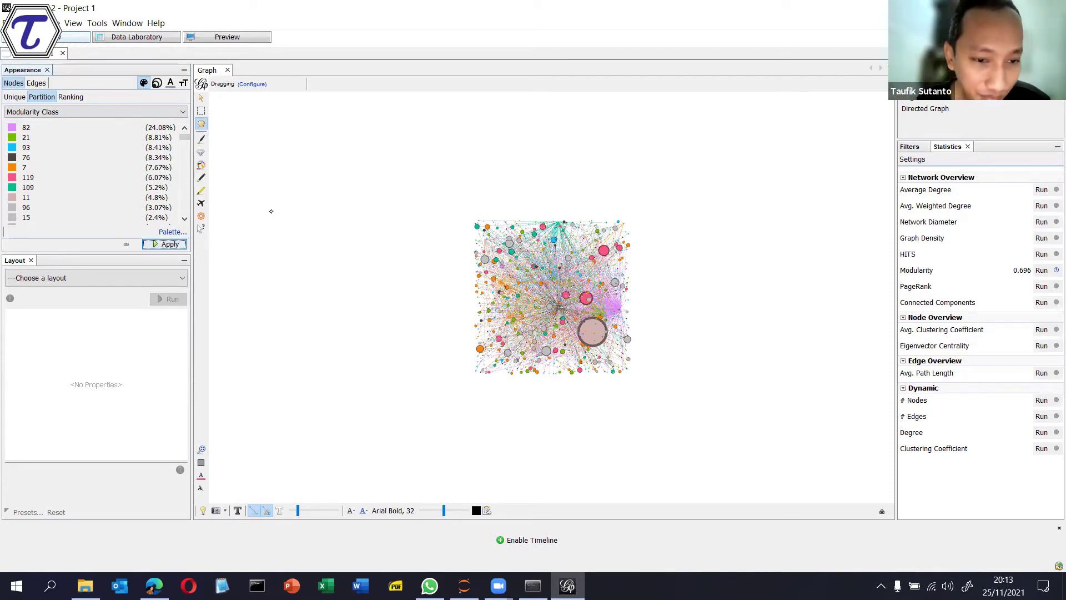
Choose the ForceAtlas 2 layout with Stronger Gravity enabled, gravity set to 0.05 and Prevent Overlap enabled.
click(113, 278)
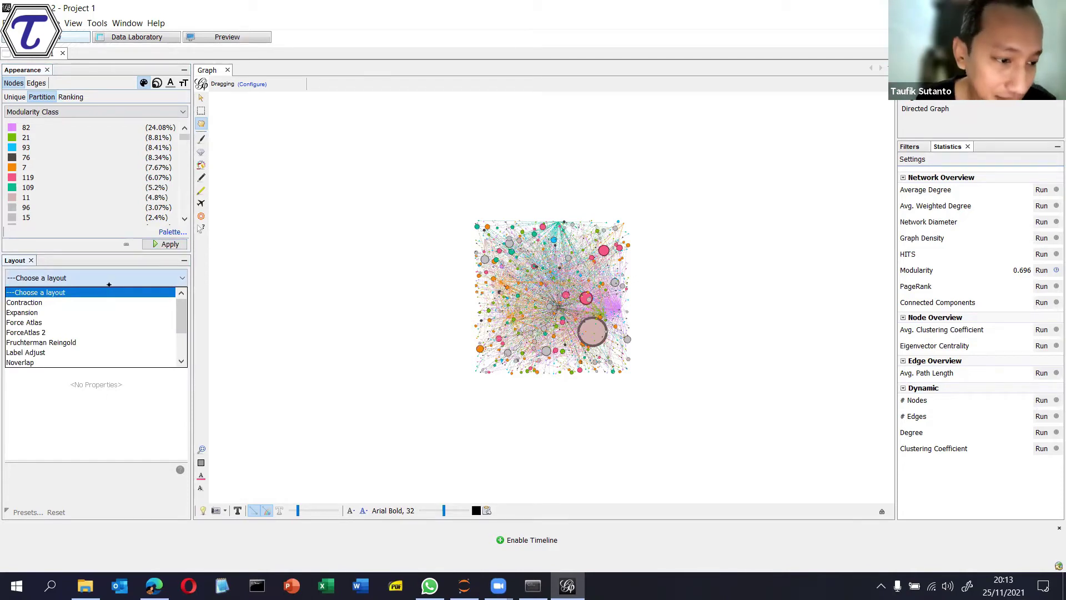
click(29, 332)
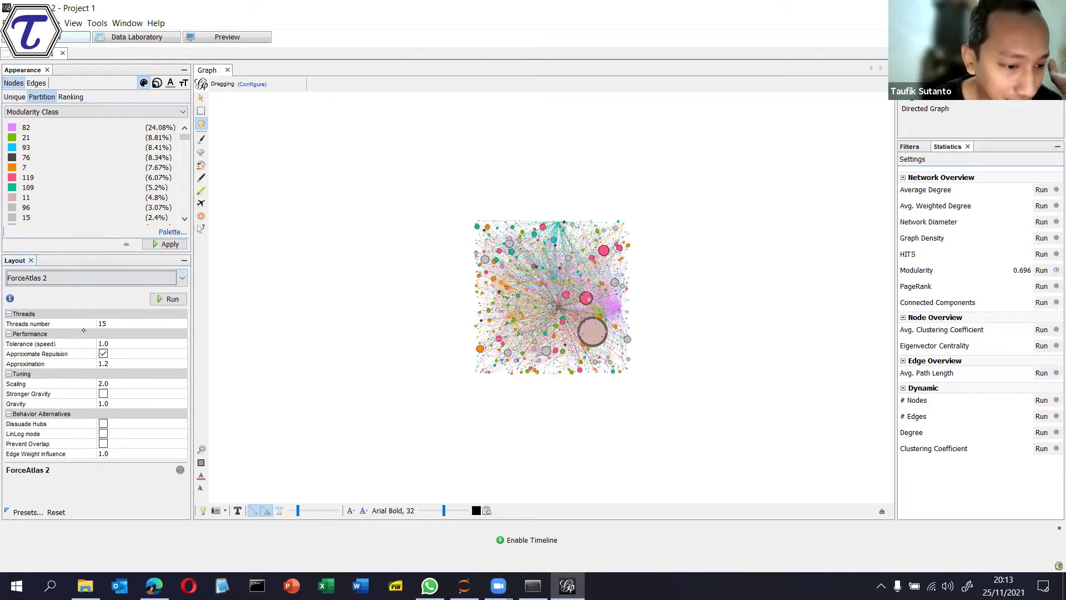
click(147, 382)
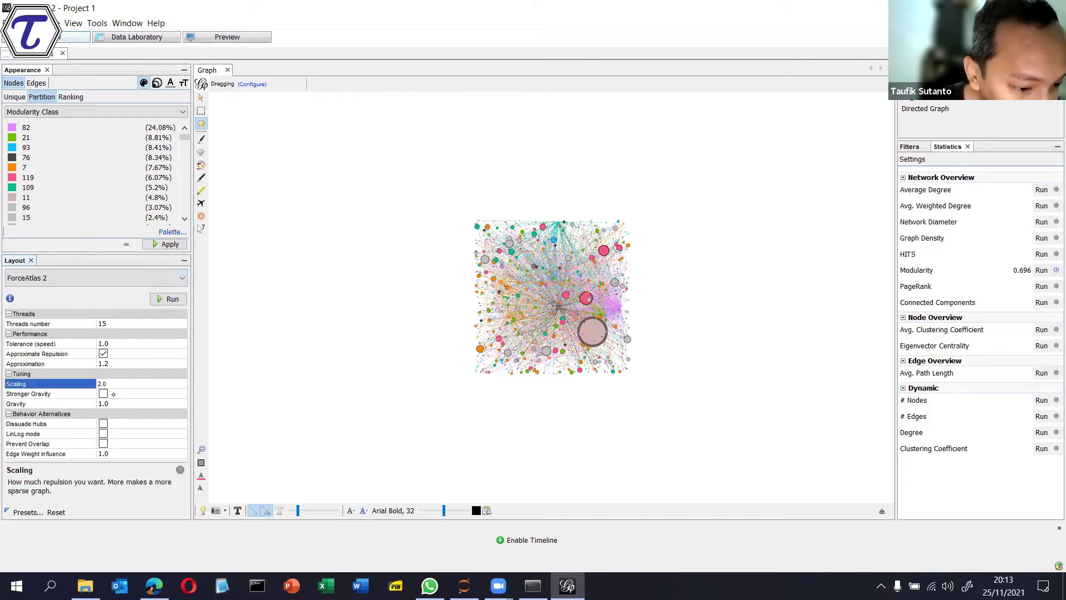
click(104, 393)
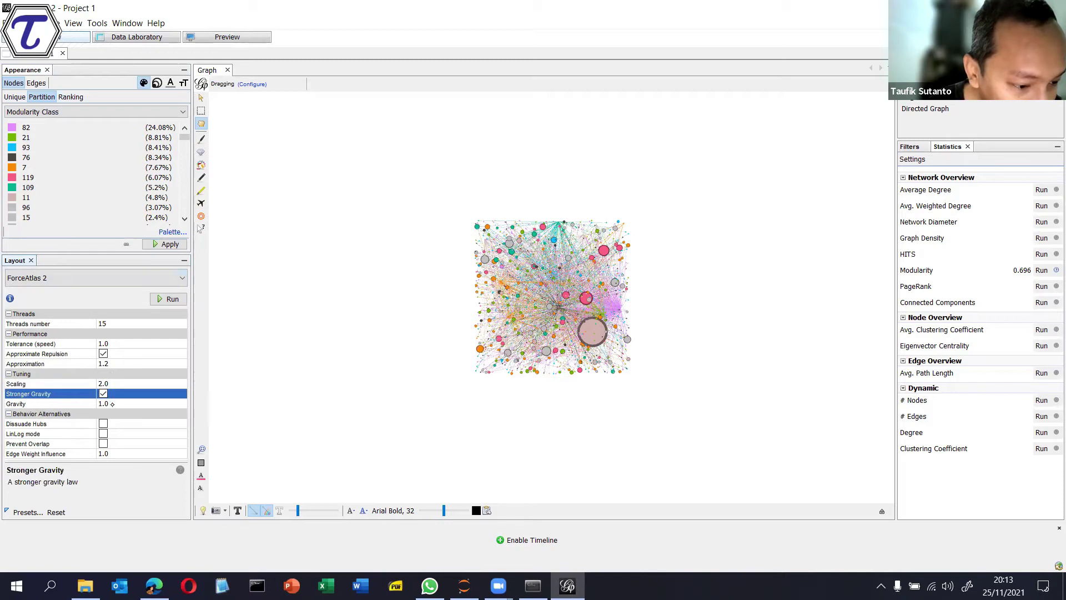
click(119, 403)
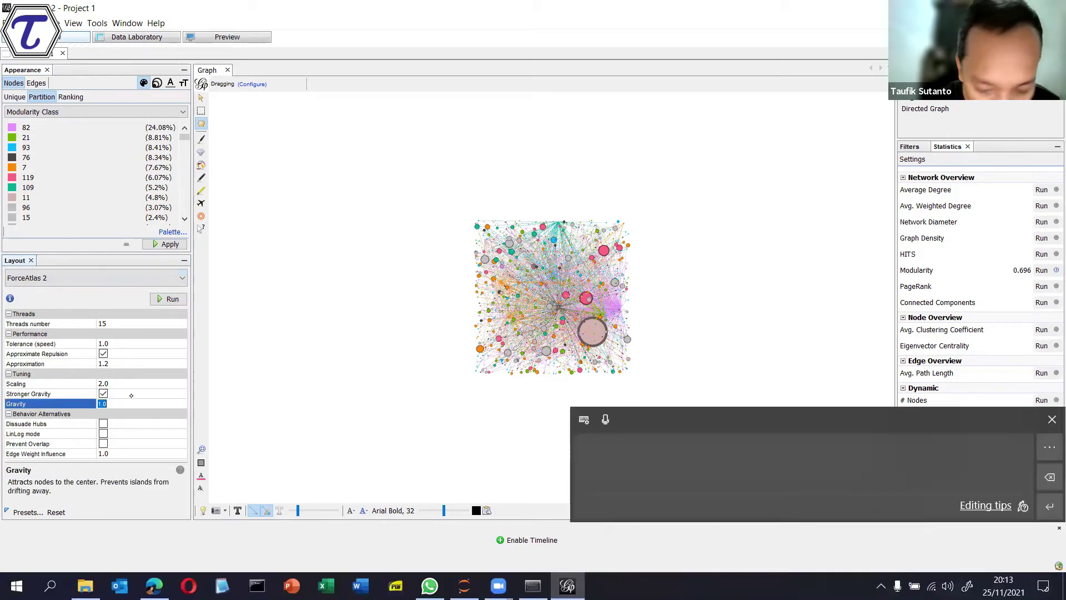
text(0)
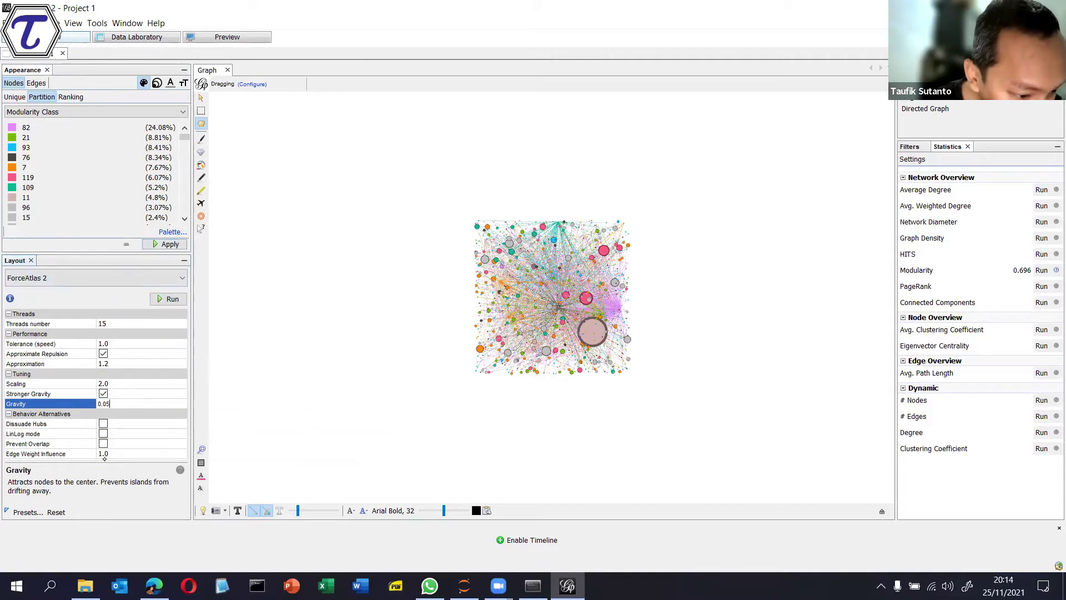
click(104, 444)
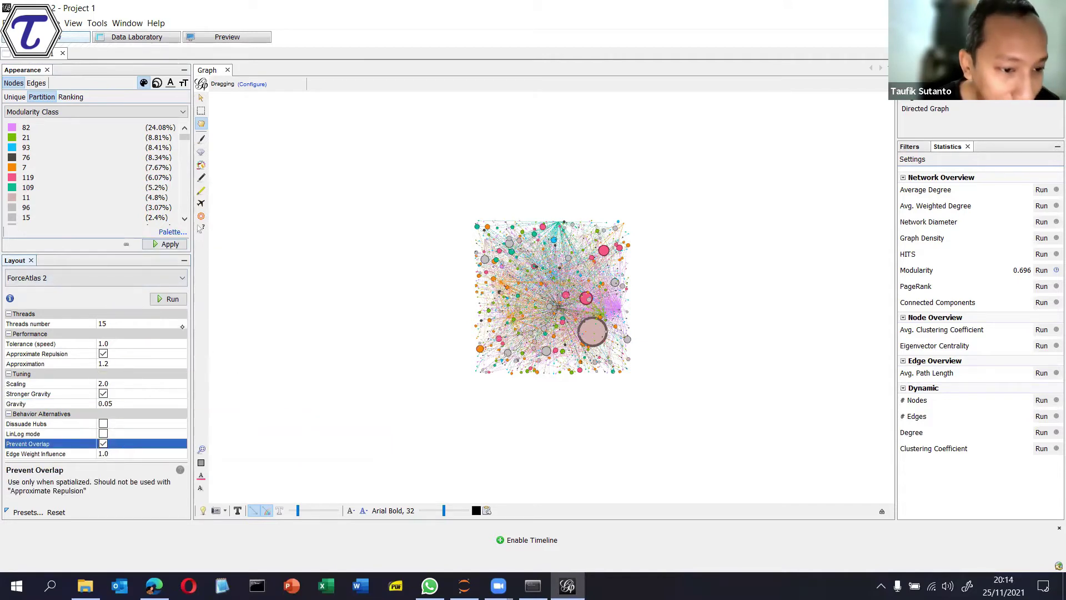
Run the ForceAtlas 2 layout until the communities spread apart, then stop it.
click(168, 299)
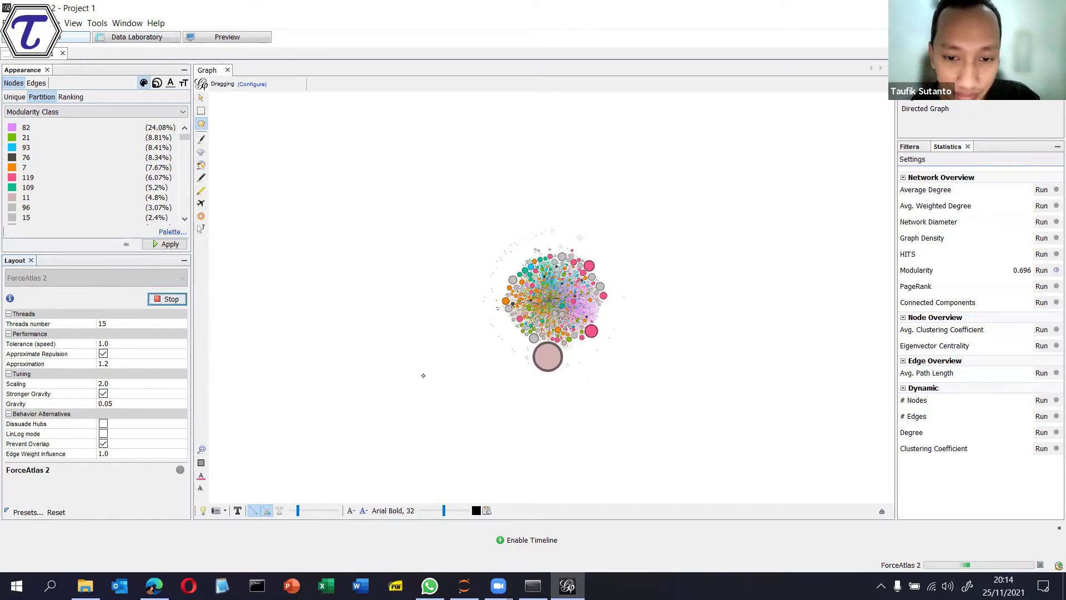
scroll(423, 375, up, 5)
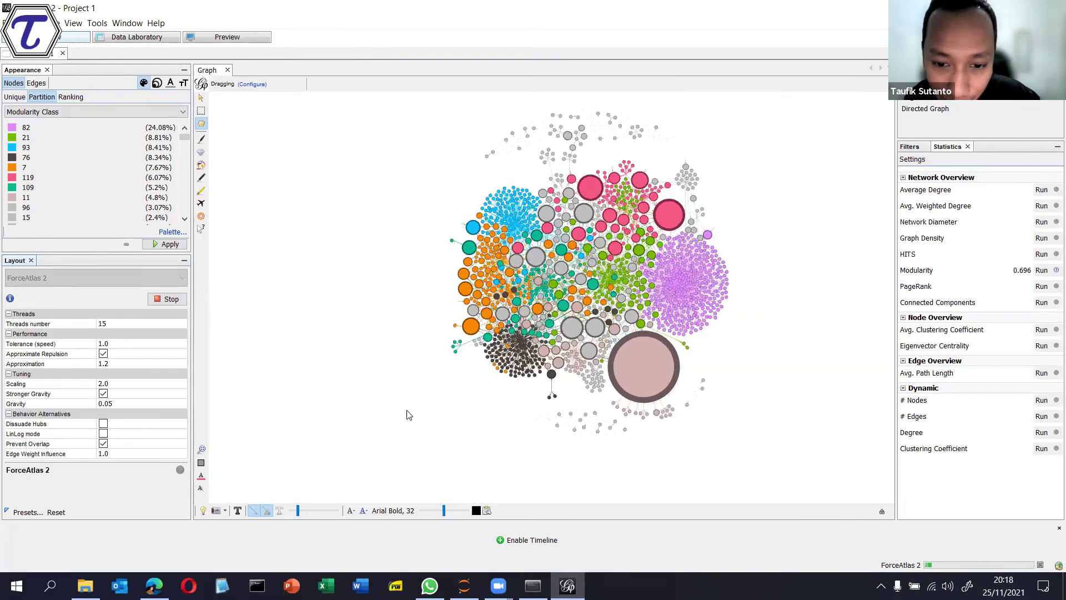
scroll(770, 251, up, 2)
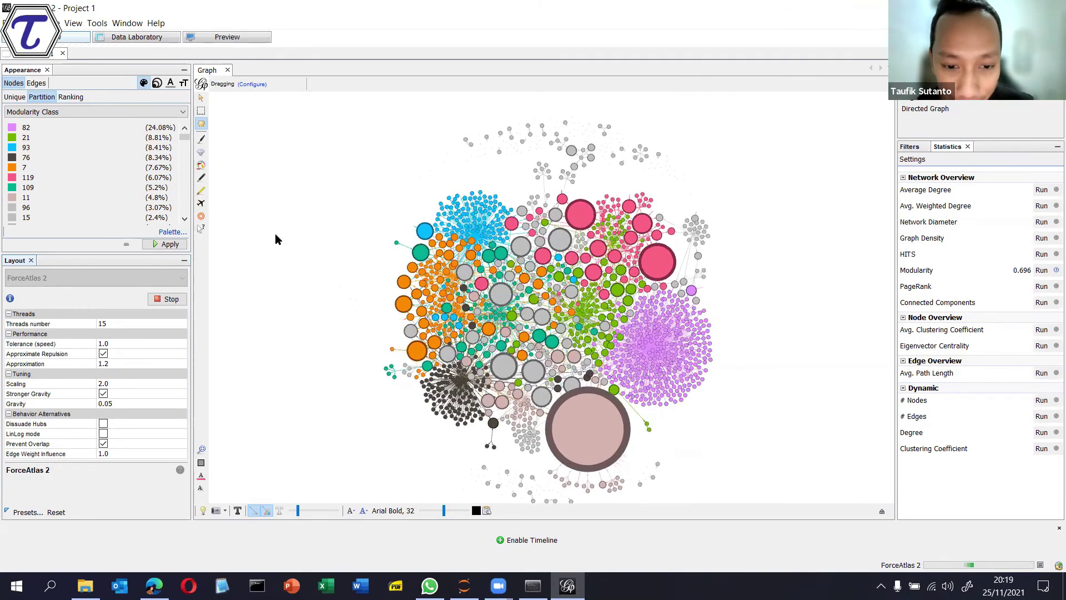
click(172, 301)
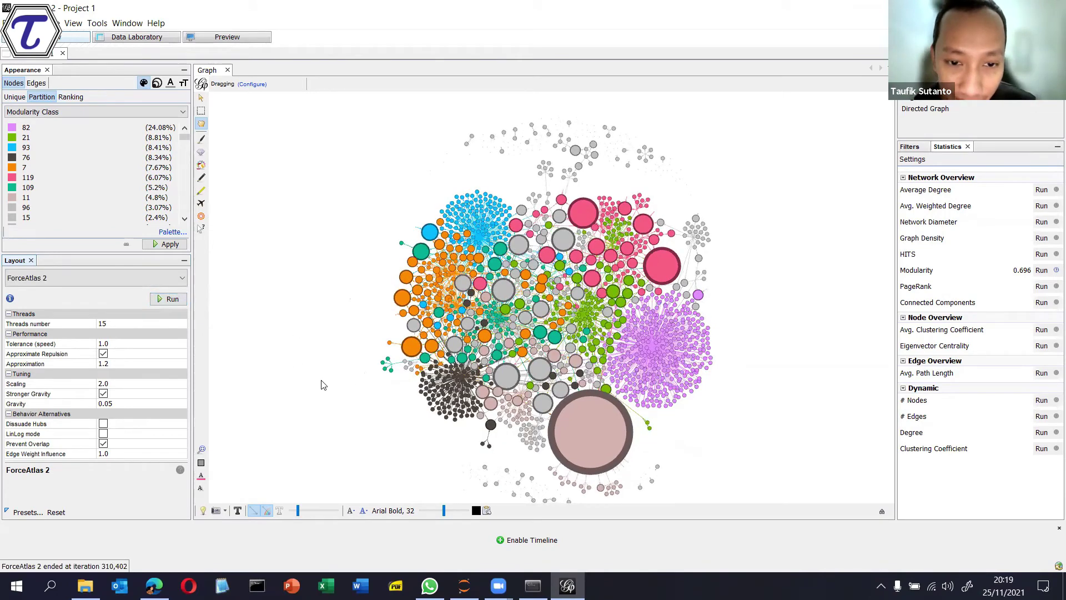
drag(315, 350, 300, 322)
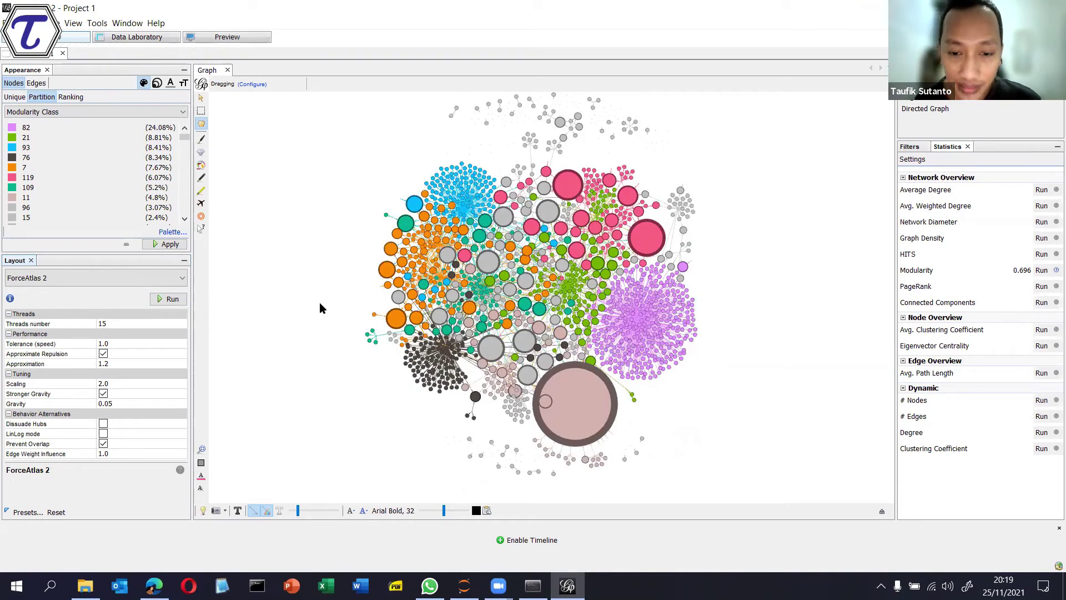
drag(317, 287, 312, 272)
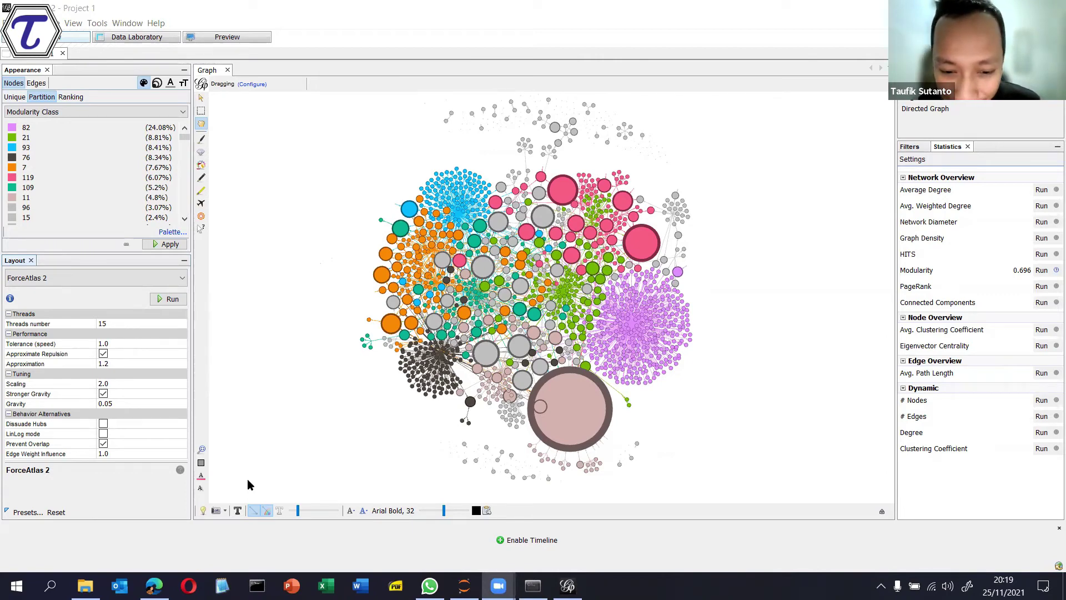
Show the node labels in the graph and set their font to Arial Regular, size 32.
click(881, 513)
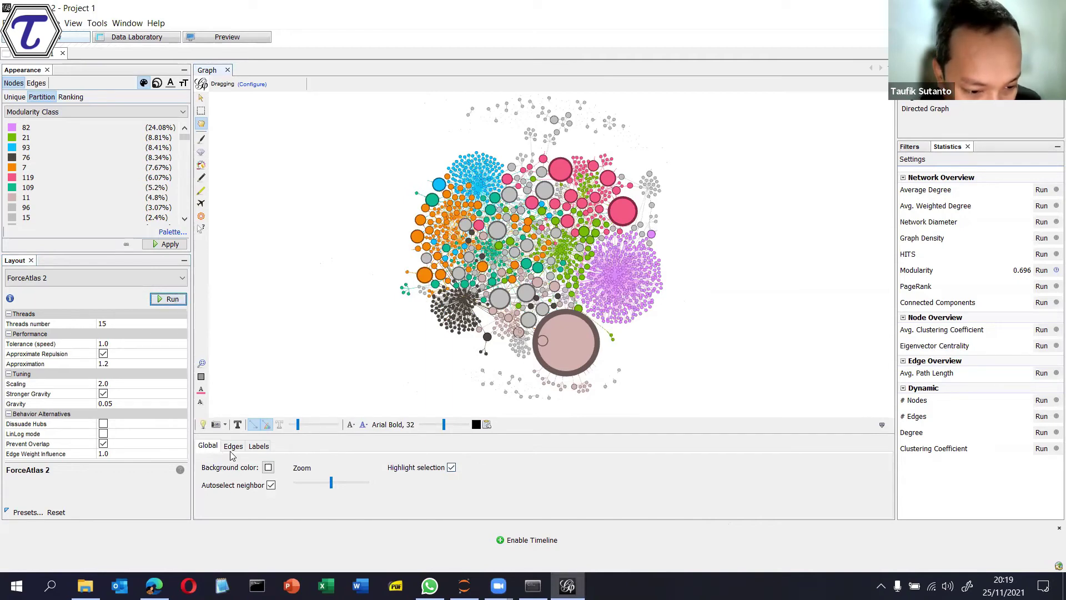
click(257, 448)
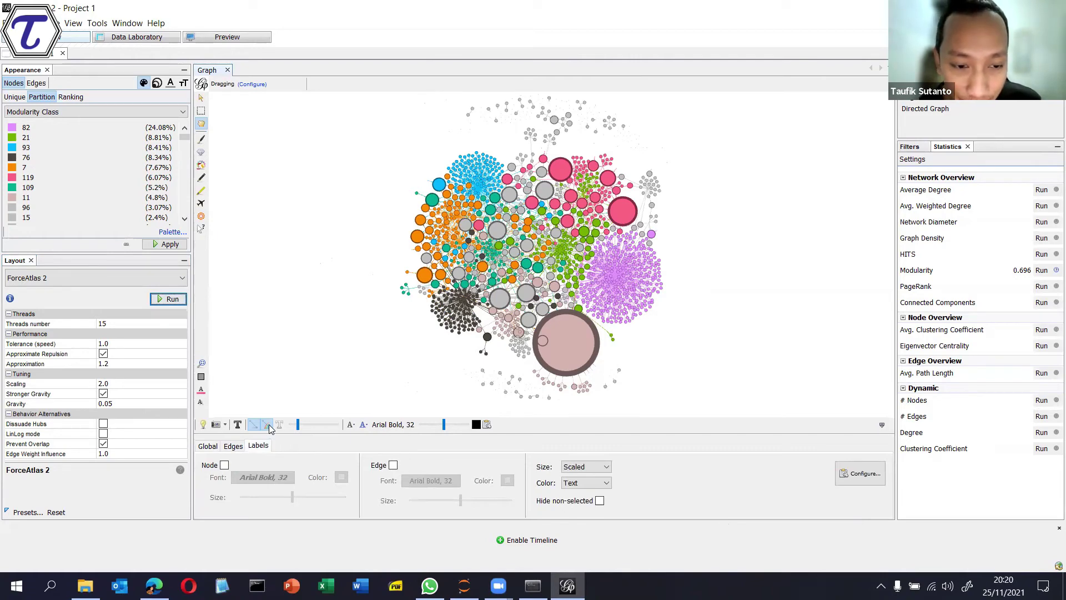
click(224, 465)
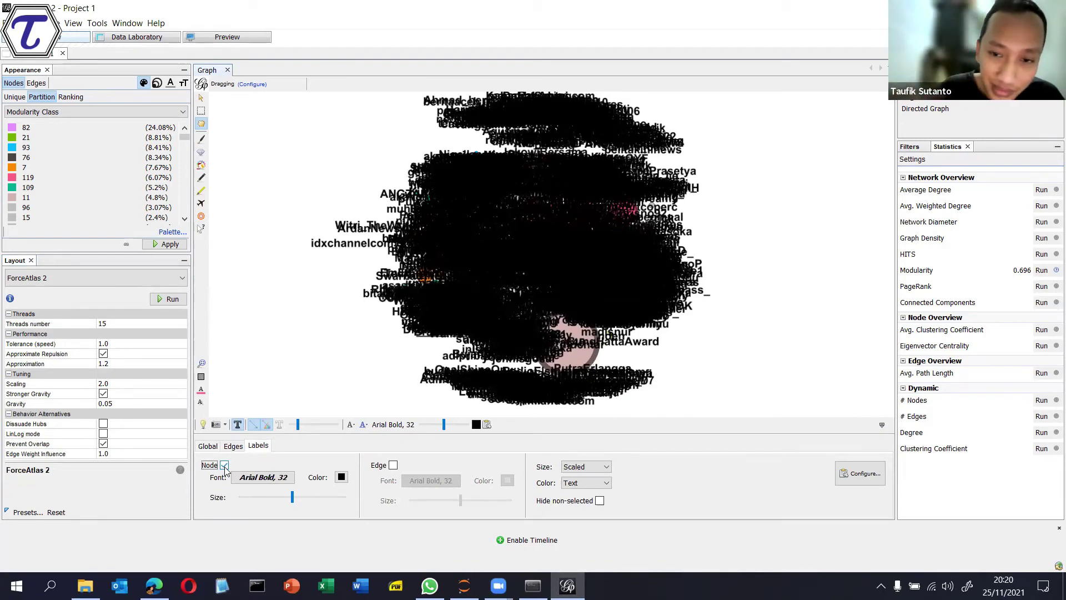
click(258, 485)
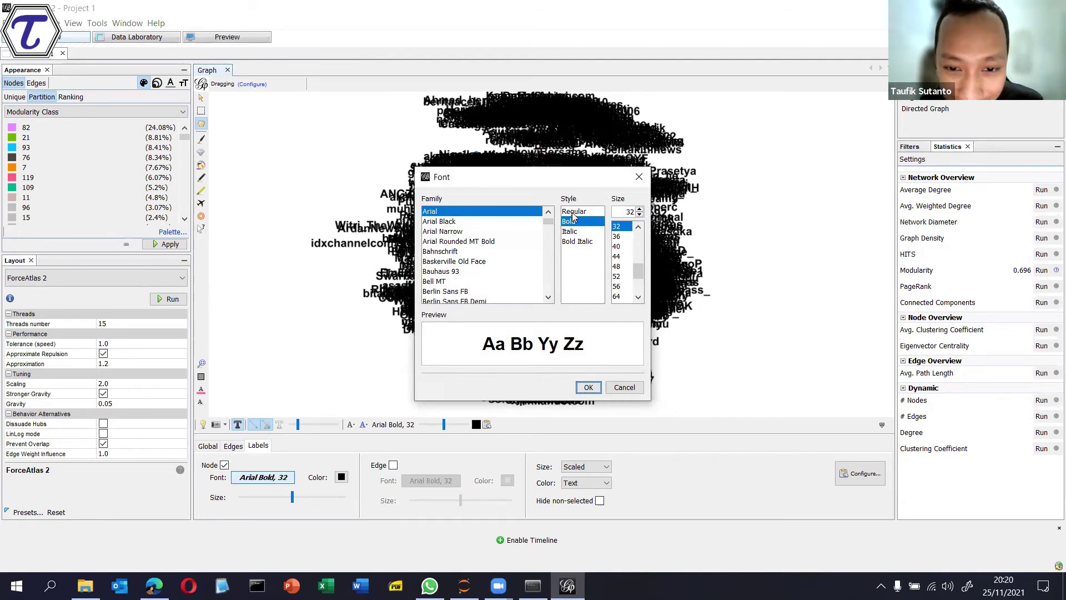
click(574, 211)
click(587, 386)
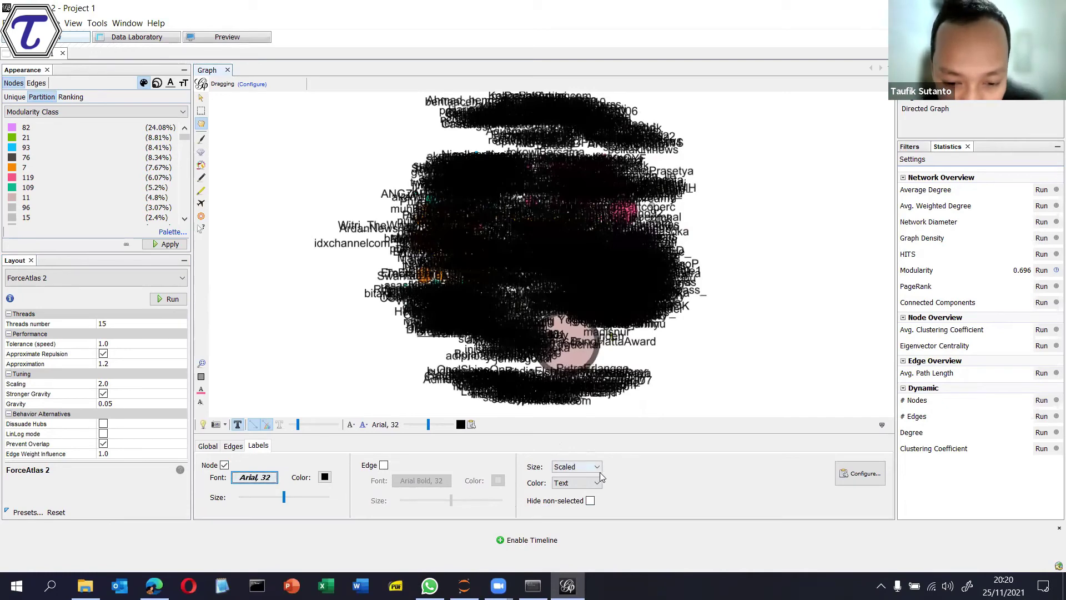
Scale the labels by node size and reduce the label size until the largest label fits inside its node.
click(599, 470)
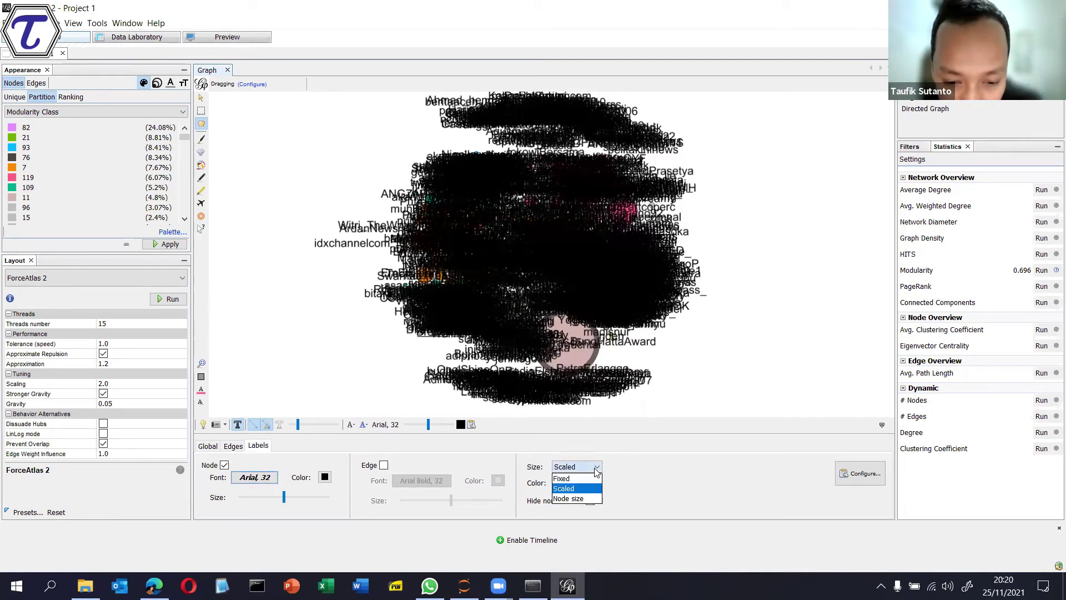
click(577, 498)
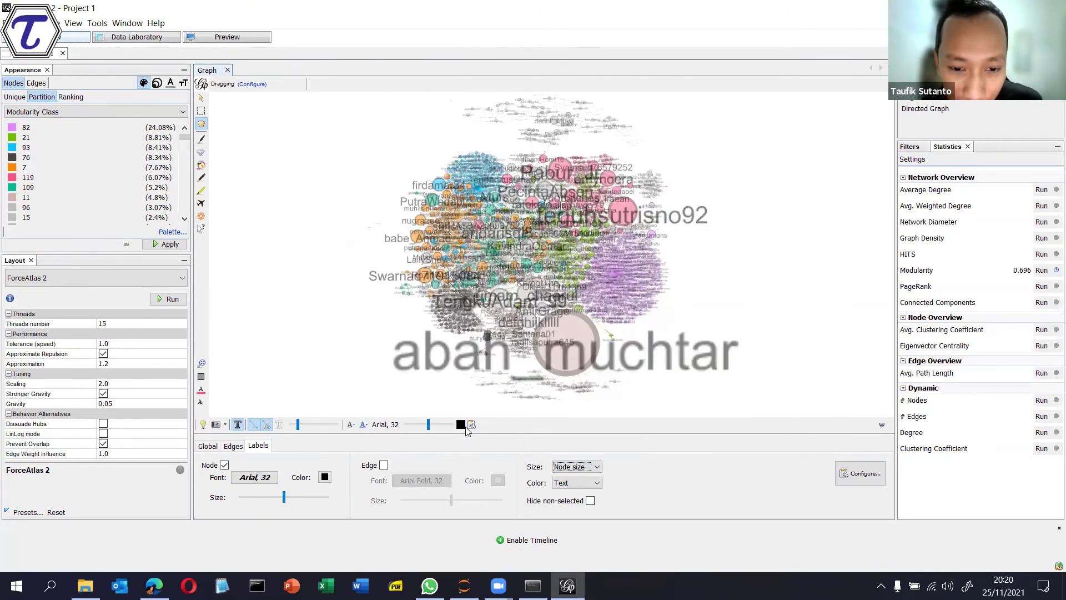
drag(284, 498, 246, 495)
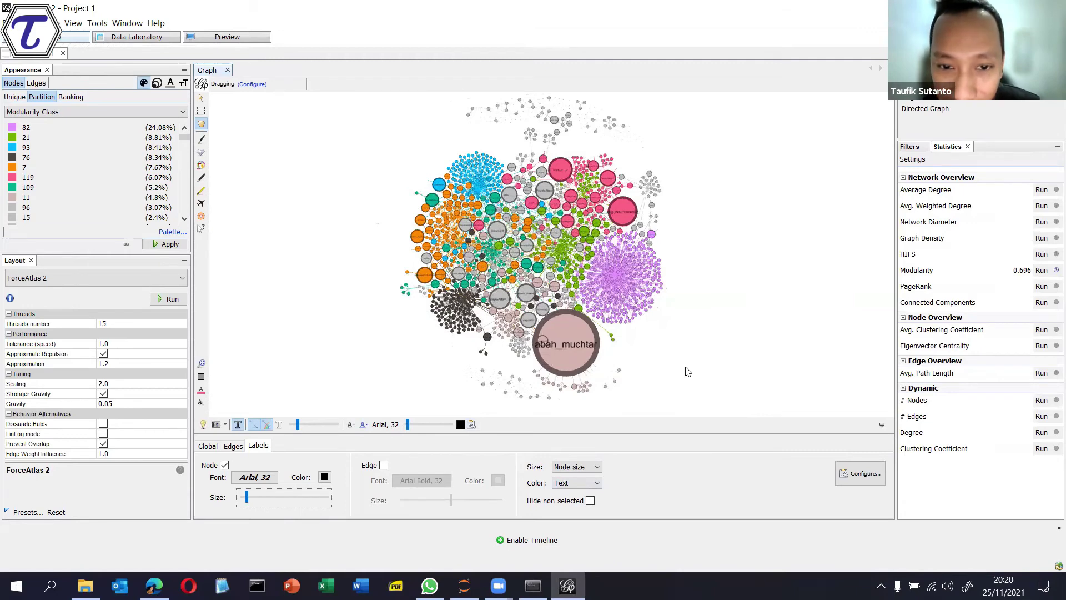
scroll(687, 371, up, 1)
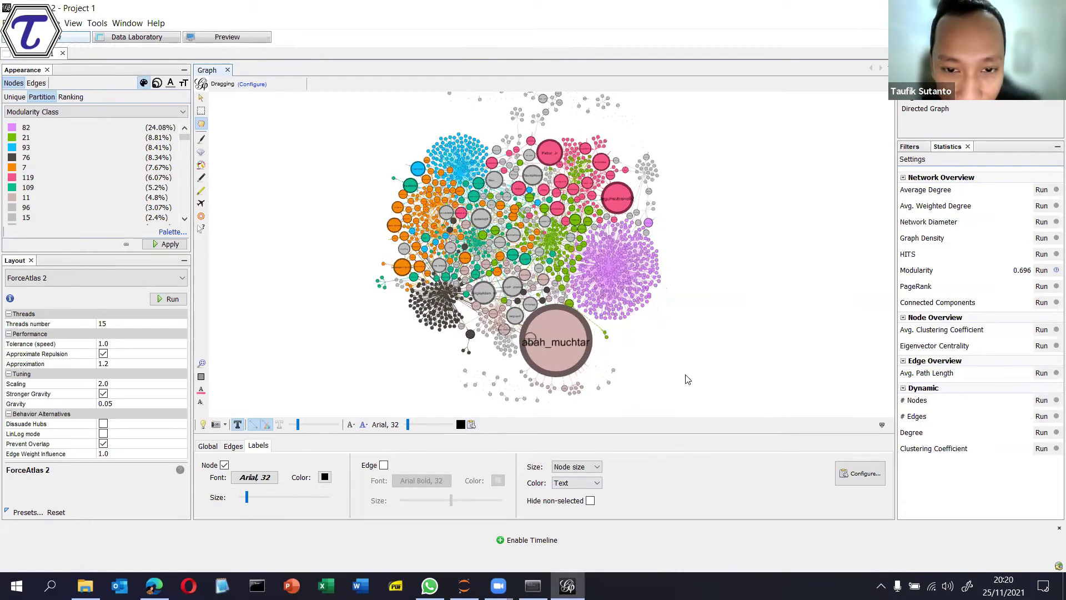
scroll(687, 379, up, 2)
scroll(668, 365, up, 1)
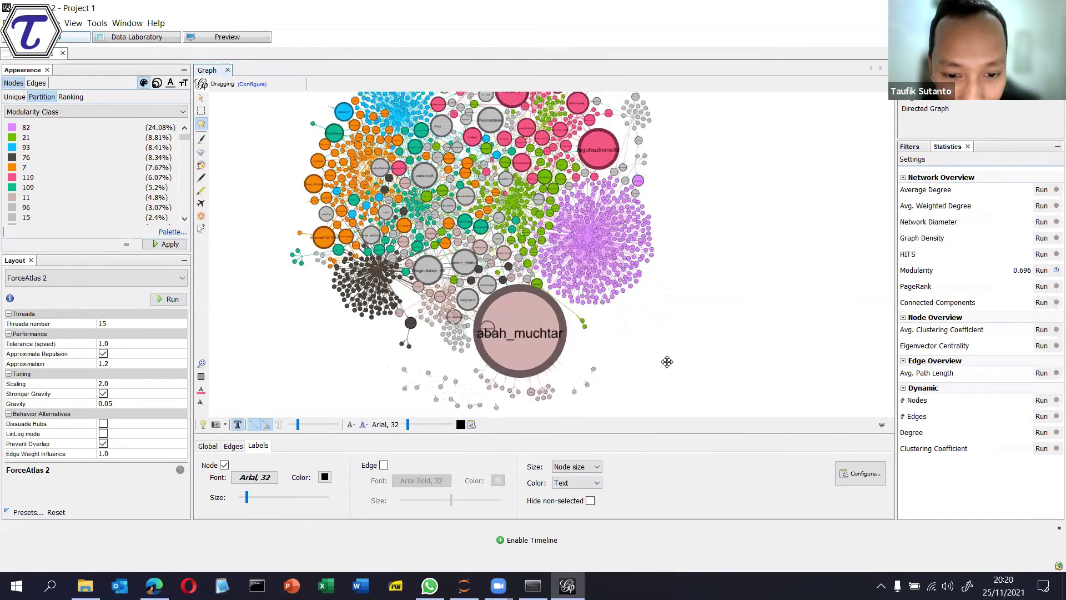
scroll(678, 375, up, 1)
drag(648, 348, 680, 376)
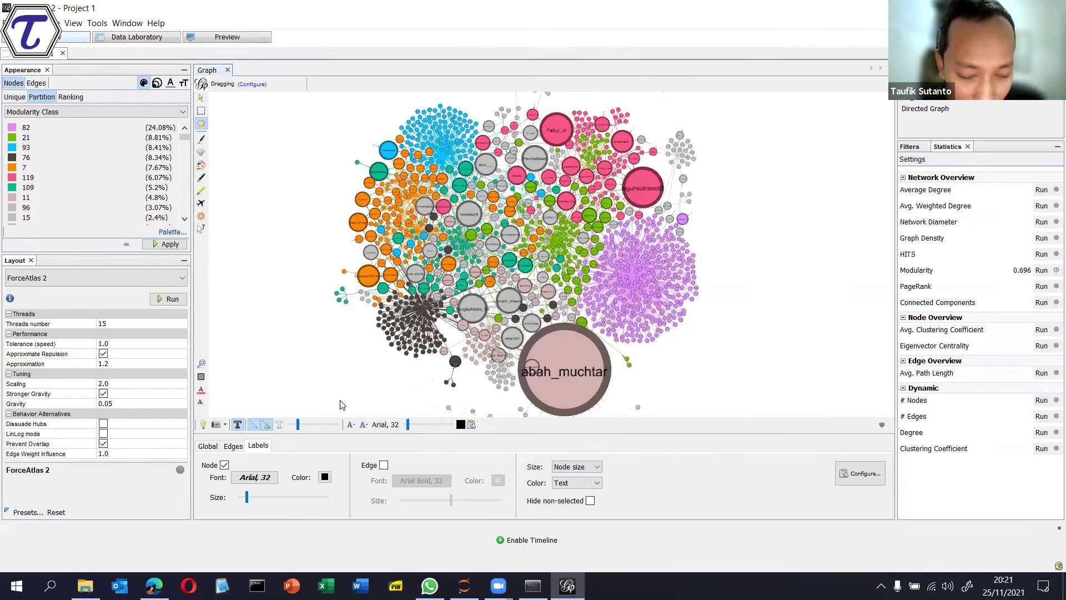
Change the graph background colour to black, collapse the graph settings and open the Preview workspace.
click(209, 447)
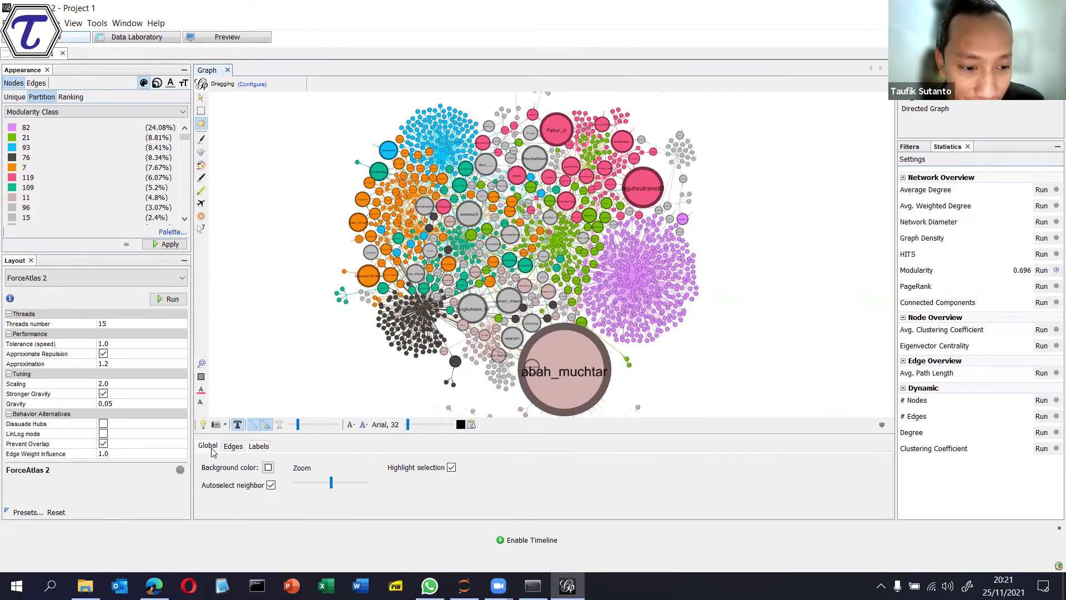
click(268, 468)
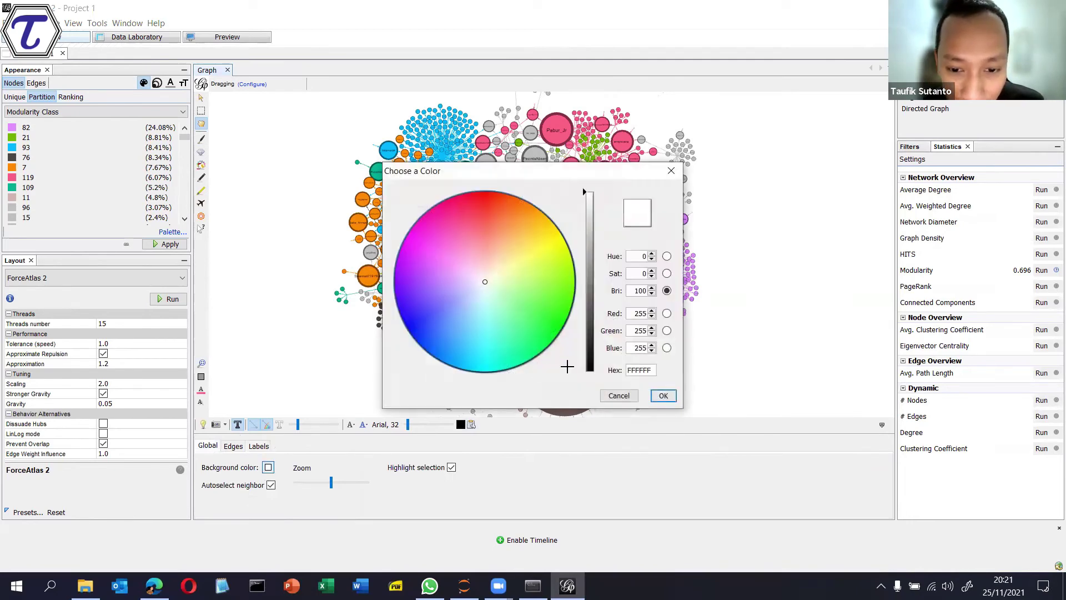
click(590, 369)
click(663, 396)
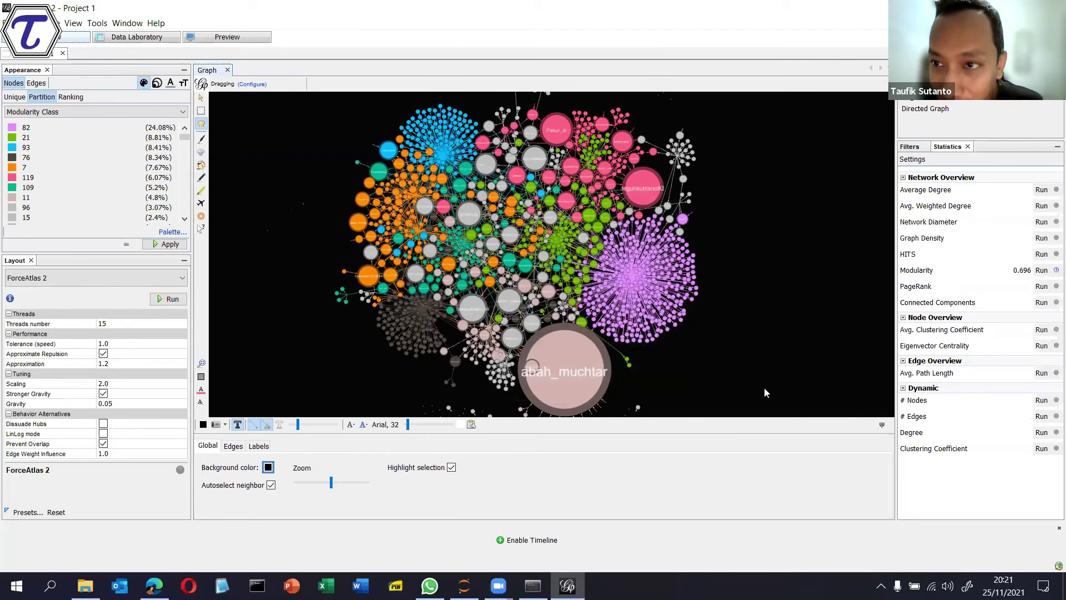
click(882, 424)
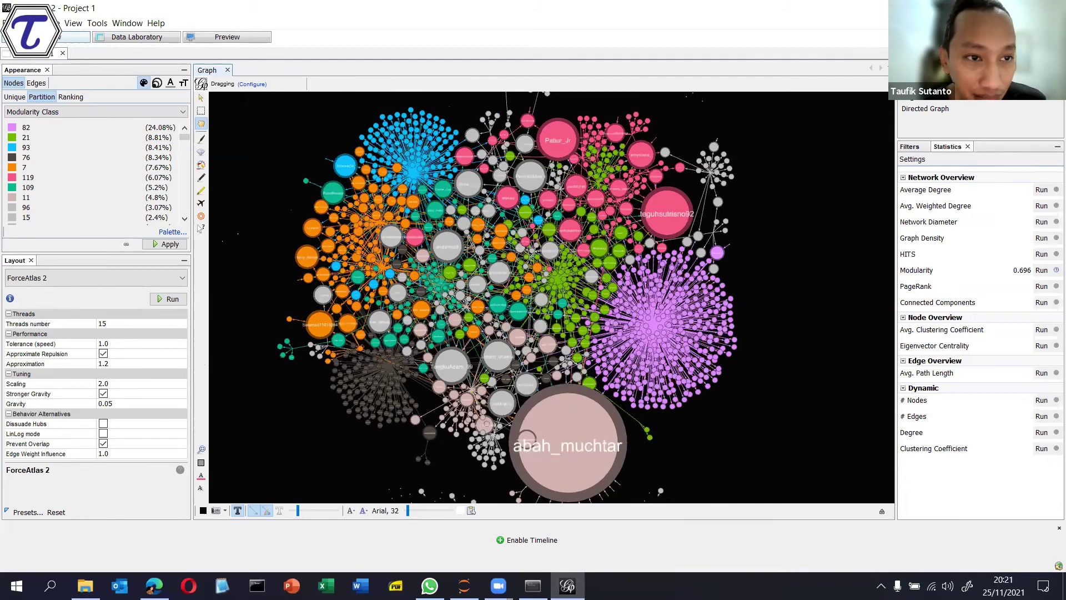
click(225, 38)
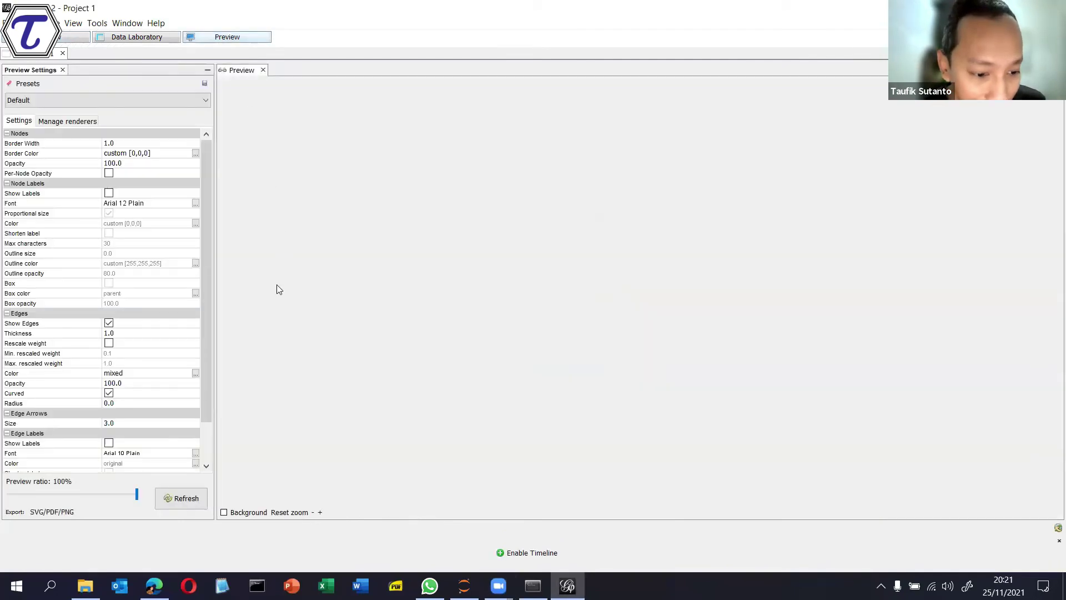
Render the network in the Preview workspace and compare it with the Overview graph.
click(187, 499)
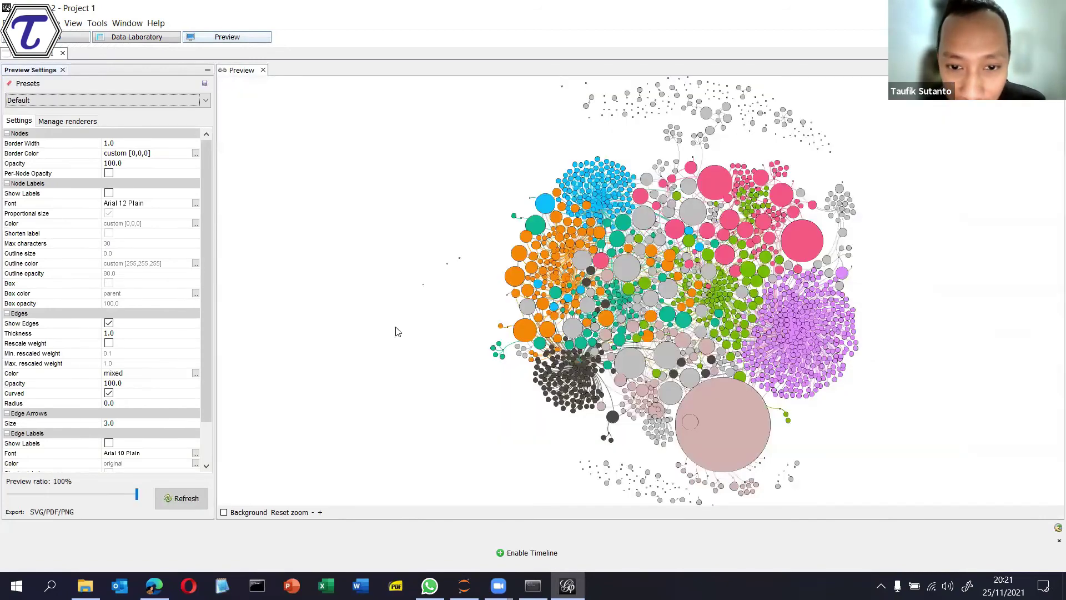
drag(381, 328, 350, 328)
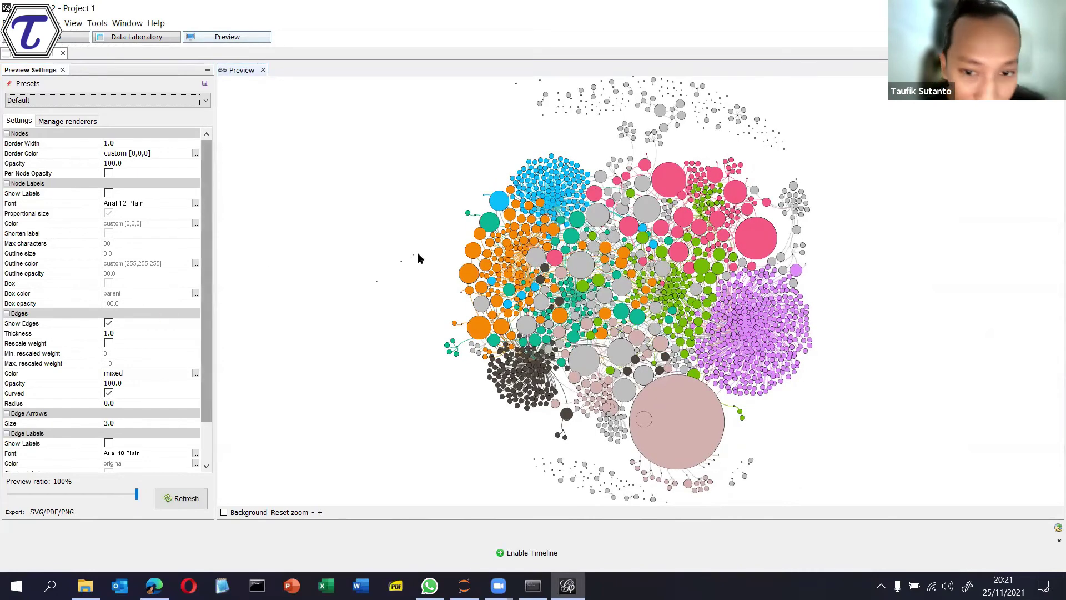
click(72, 40)
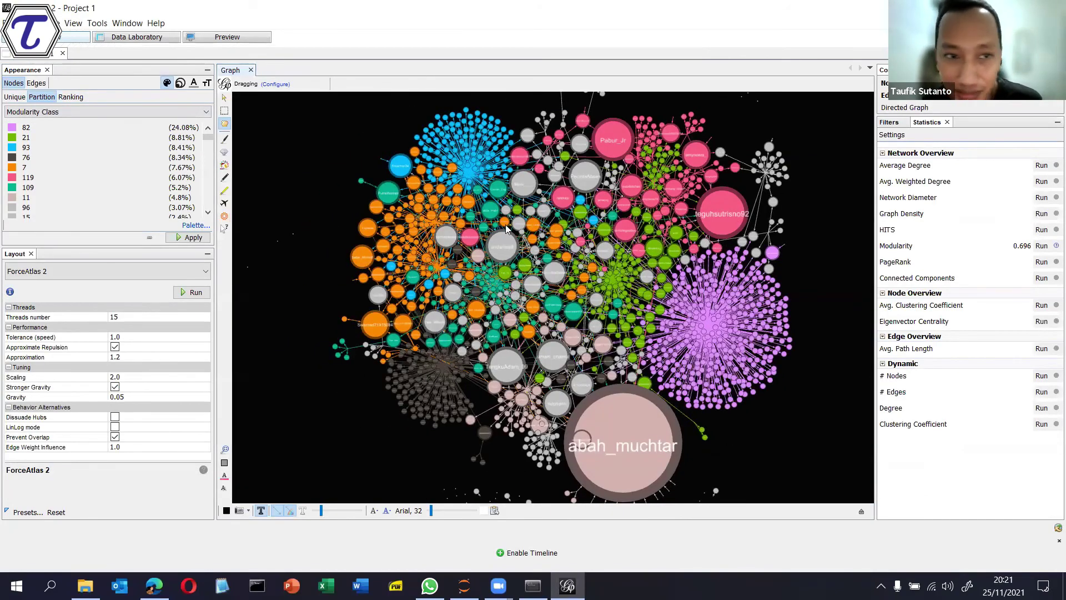
click(227, 38)
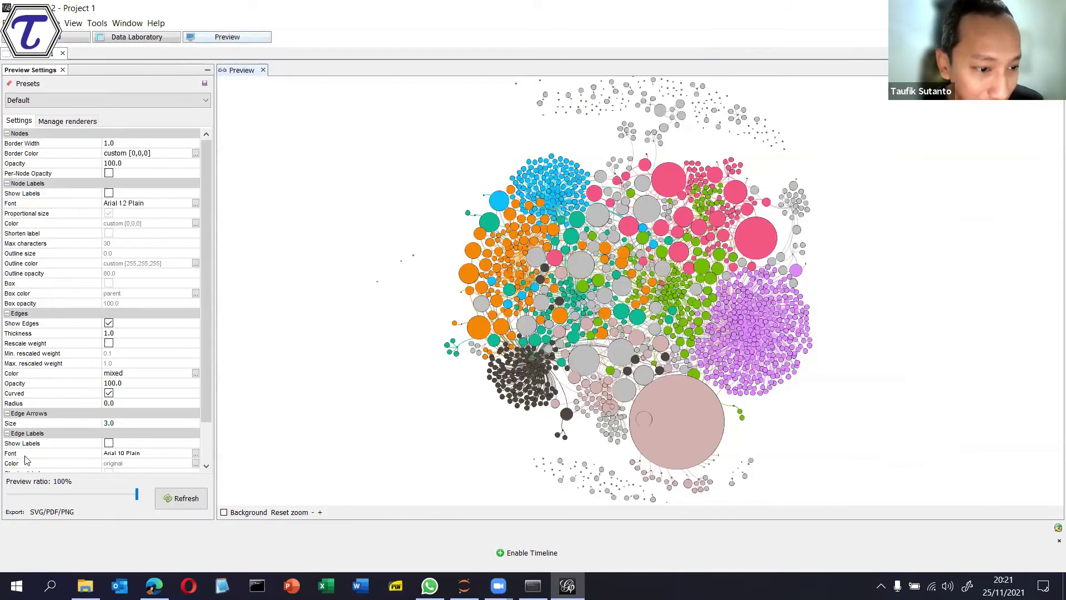
click(68, 38)
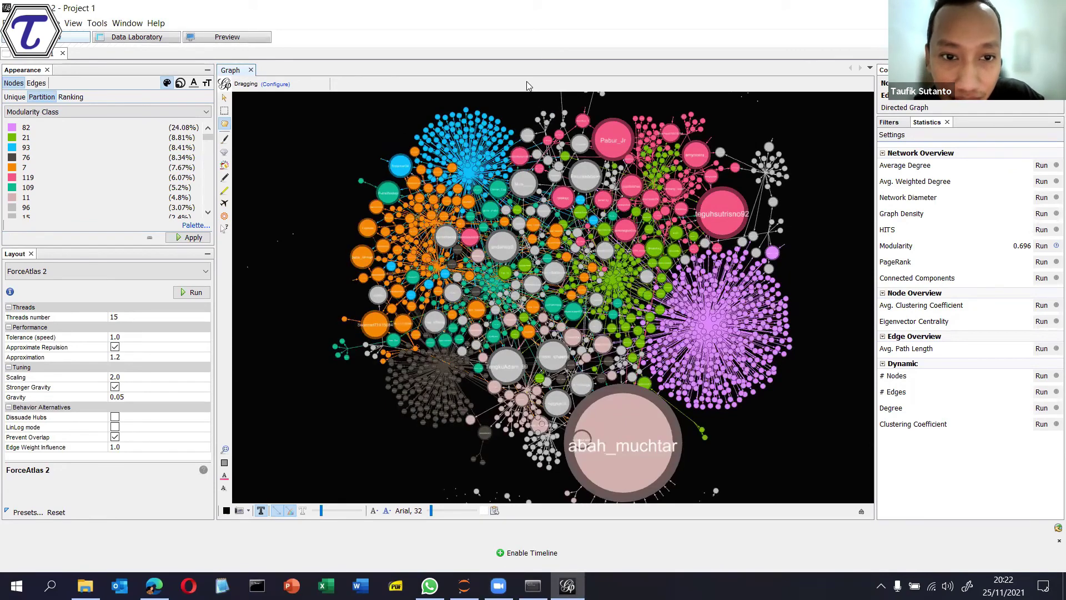
Circle the blue community and its large outlying node with the annotation pen, and examine that node's label up close.
mouse_move(450, 93)
mouse_down()
mouse_move(386, 130)
mouse_move(408, 217)
mouse_move(514, 196)
mouse_move(447, 98)
mouse_up()
mouse_move(405, 149)
mouse_down()
mouse_move(395, 153)
mouse_move(408, 175)
mouse_move(414, 149)
mouse_up()
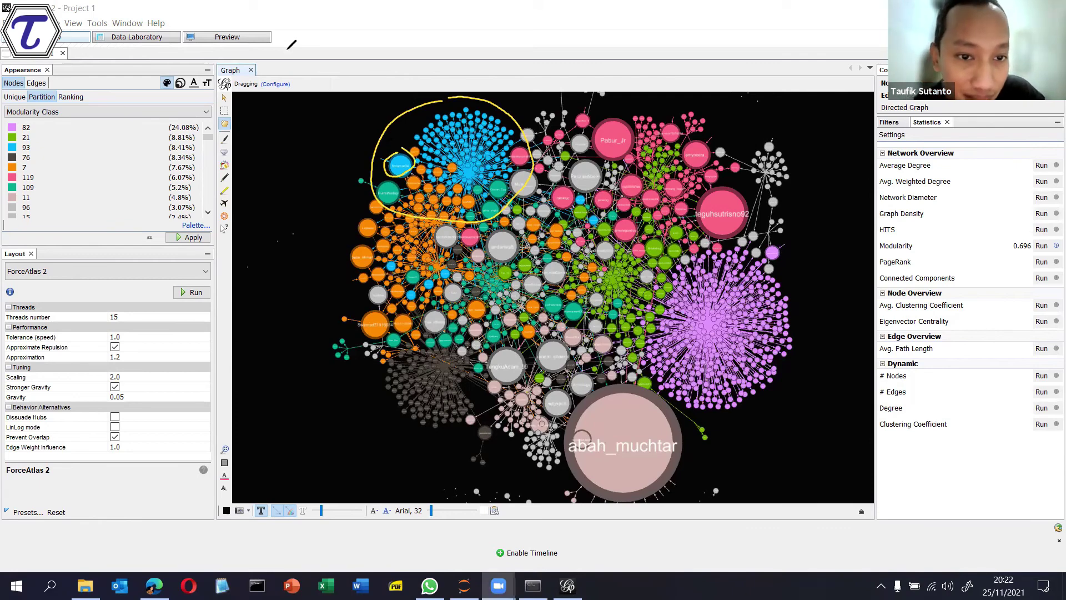
scroll(341, 166, up, 2)
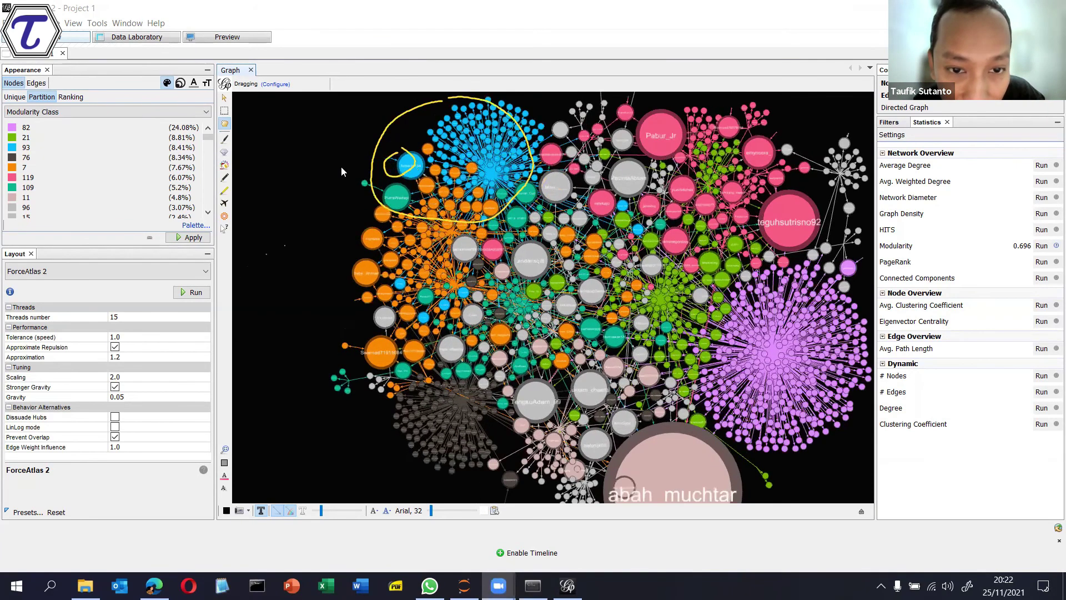
scroll(341, 165, up, 1)
scroll(341, 171, up, 2)
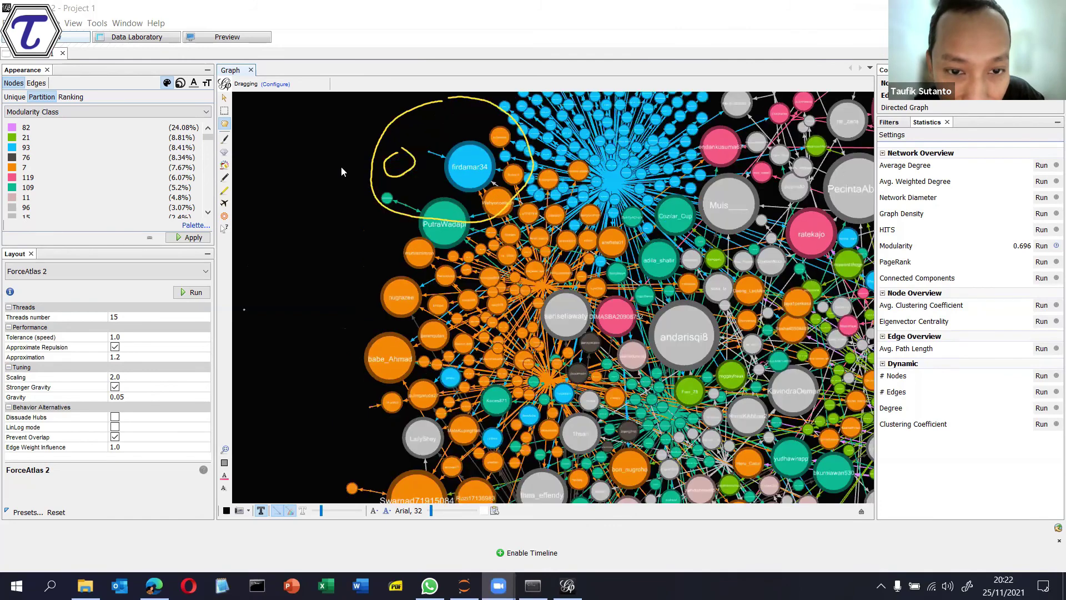
scroll(343, 171, down, 3)
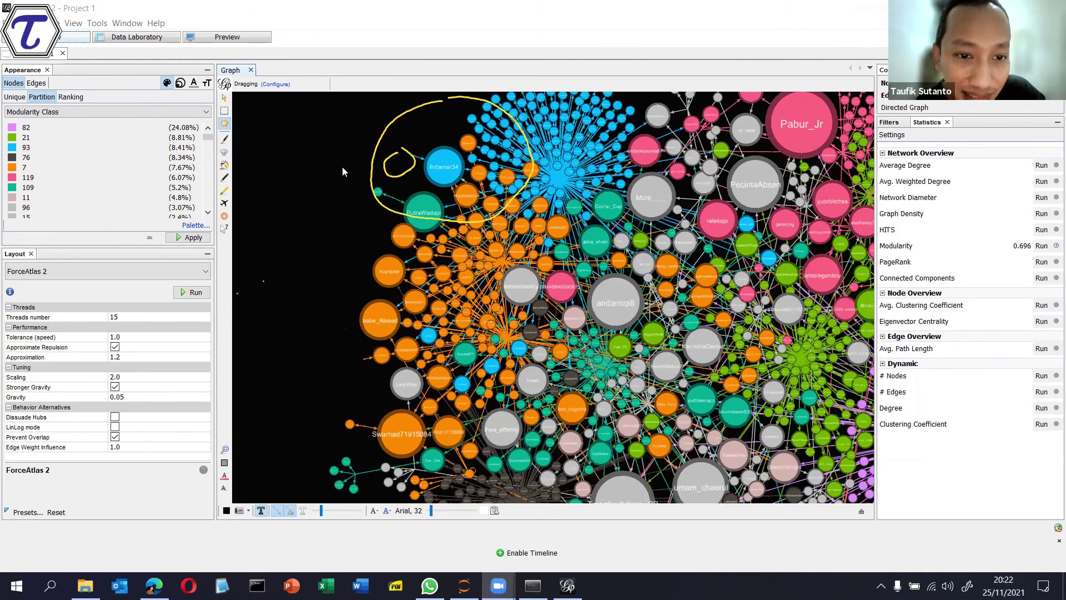
Inspect the node table in the Data Laboratory, select the FraksiRakyatID row and return to the Overview graph.
click(151, 39)
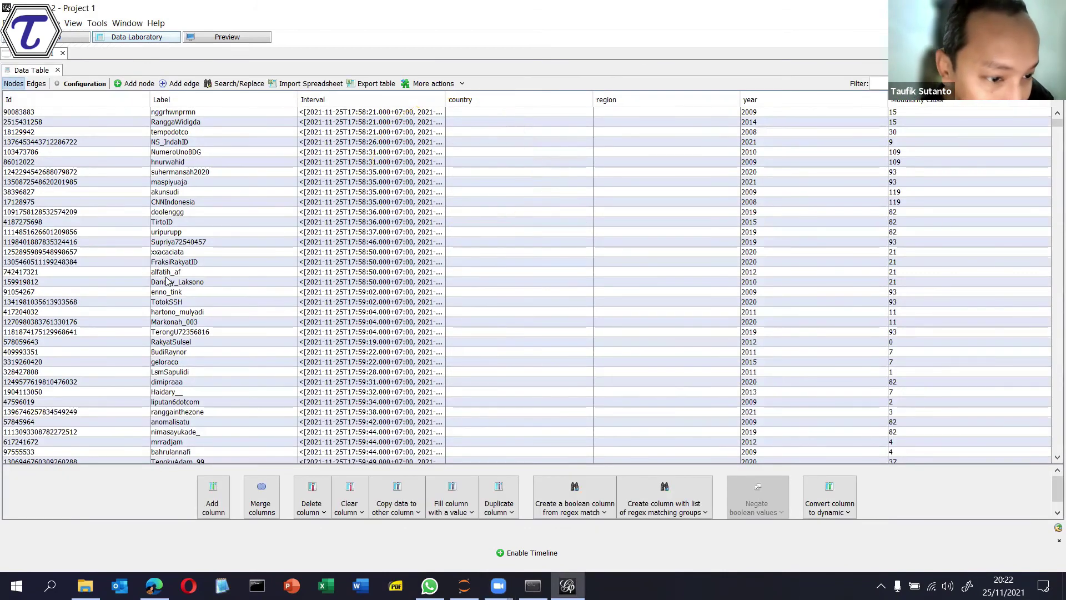
click(204, 264)
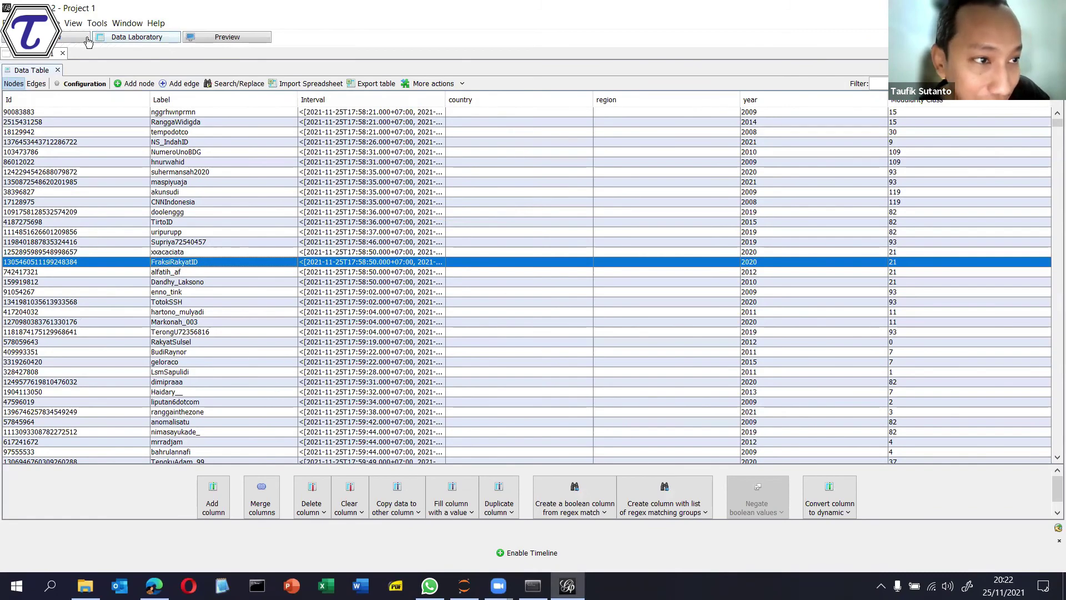
click(63, 39)
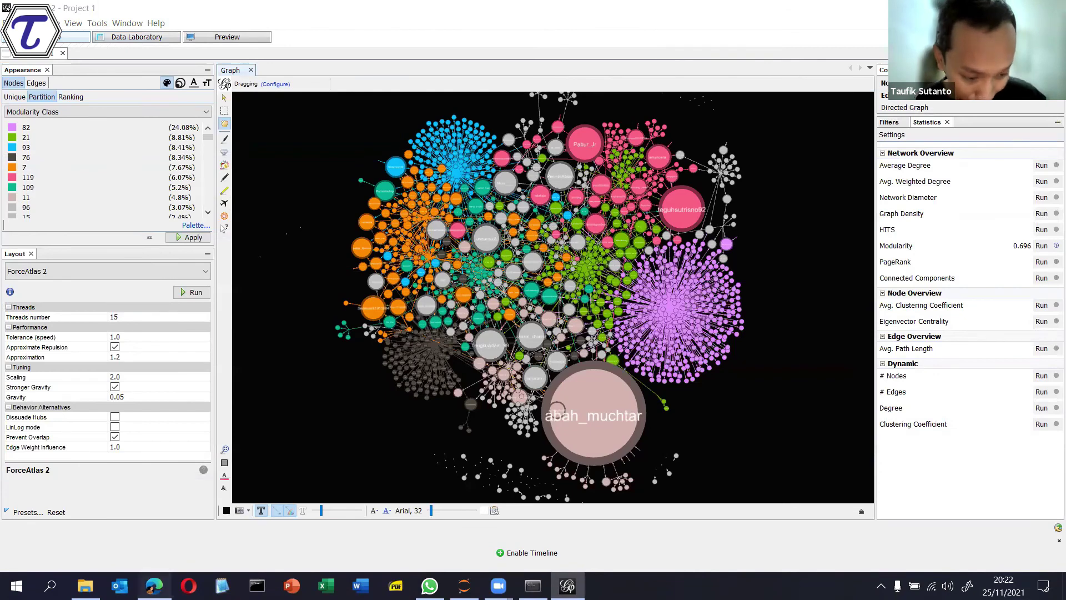
Switch to the browser, open the Twitter profile matching the large blue node, examine its recent tweets and return to Gephi.
click(156, 583)
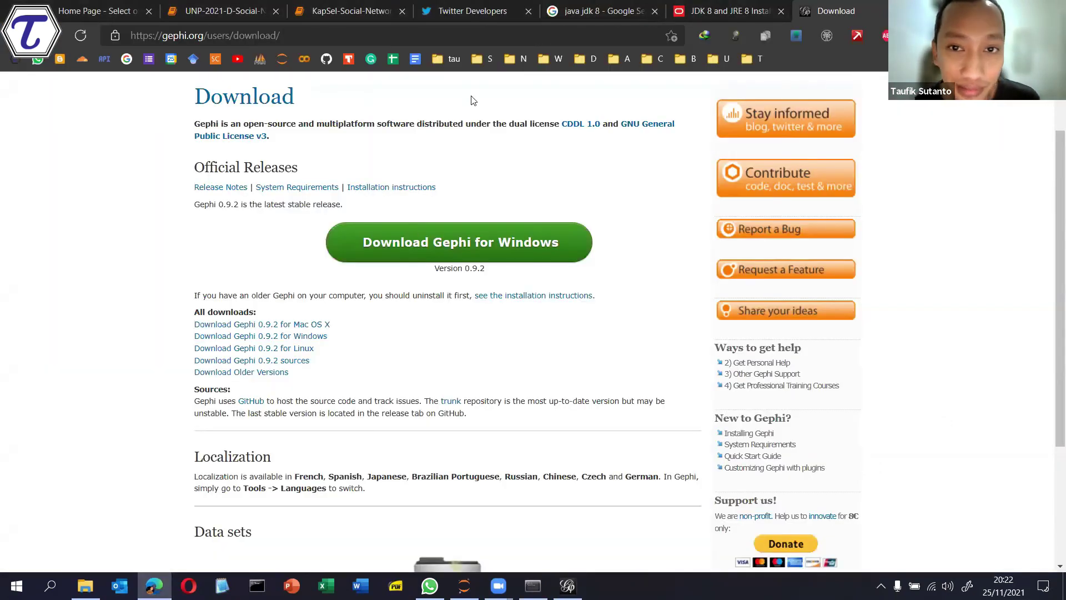
click(457, 14)
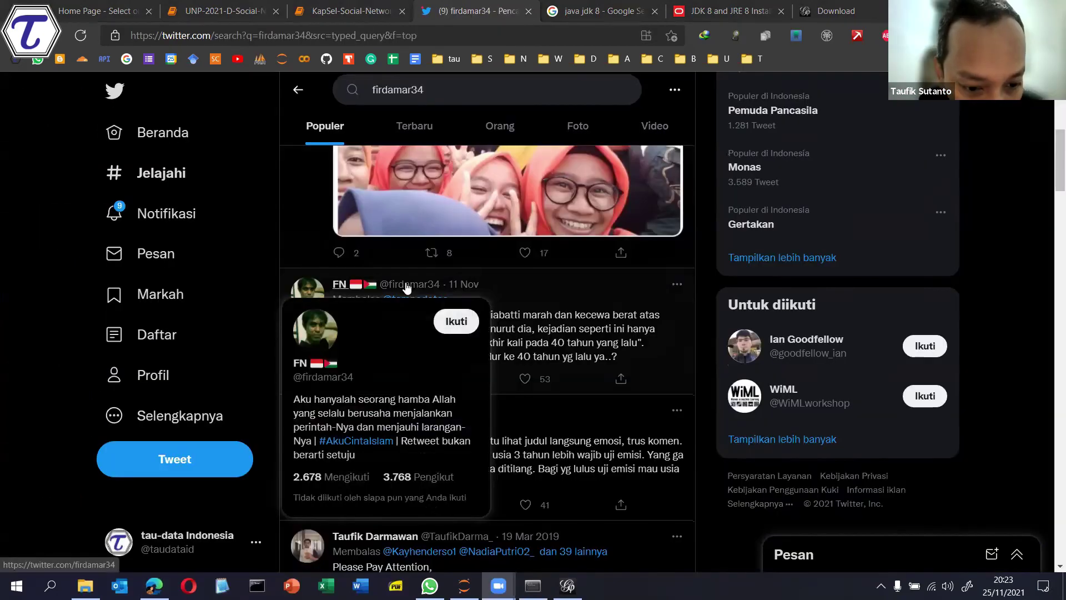
click(405, 282)
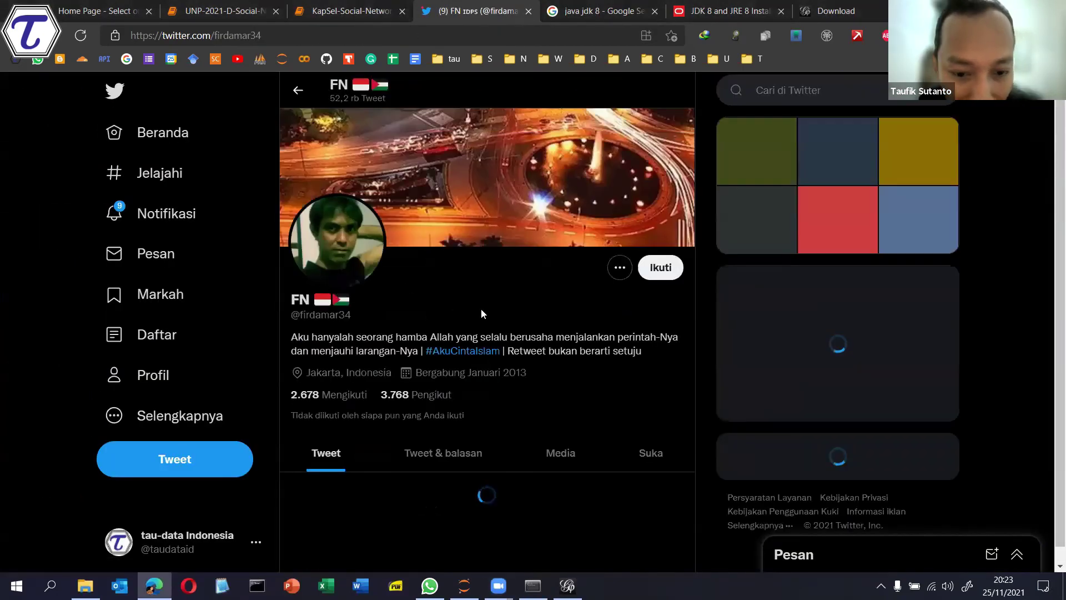
scroll(481, 308, down, 5)
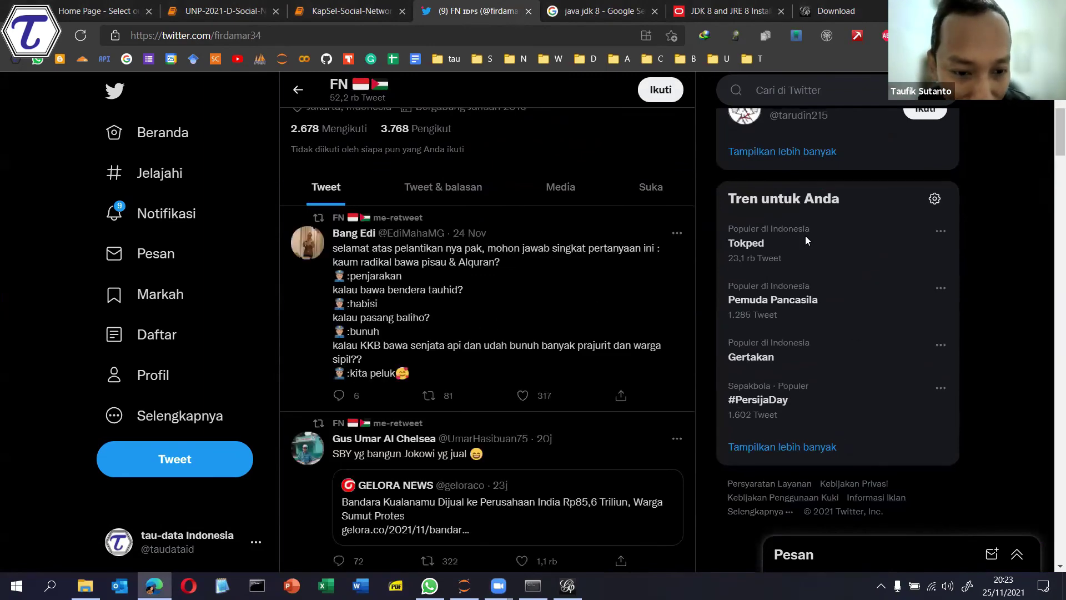
scroll(805, 240, down, 4)
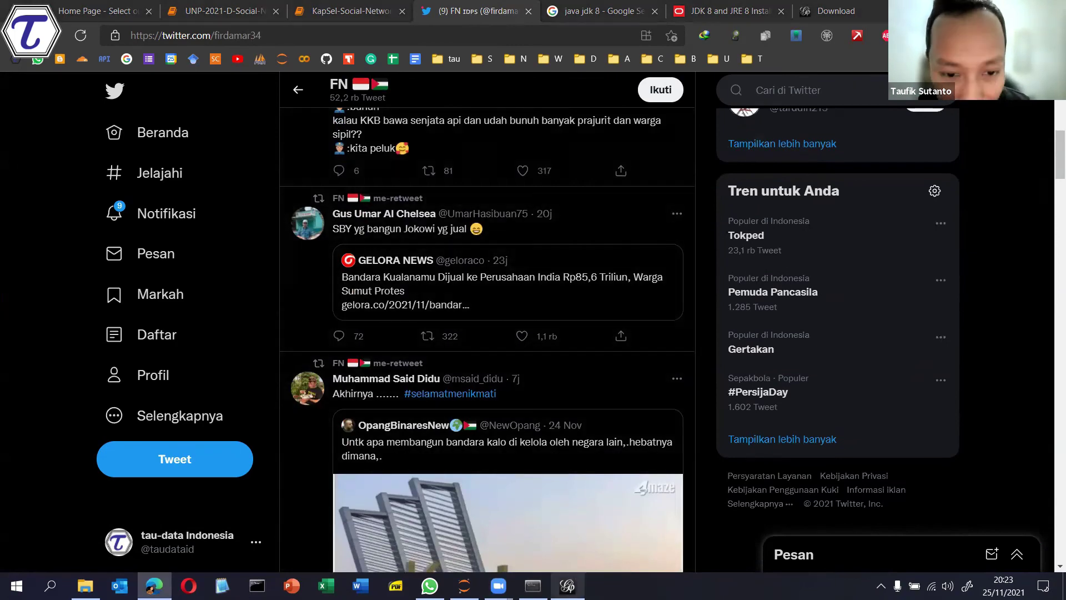
key(alt+Tab)
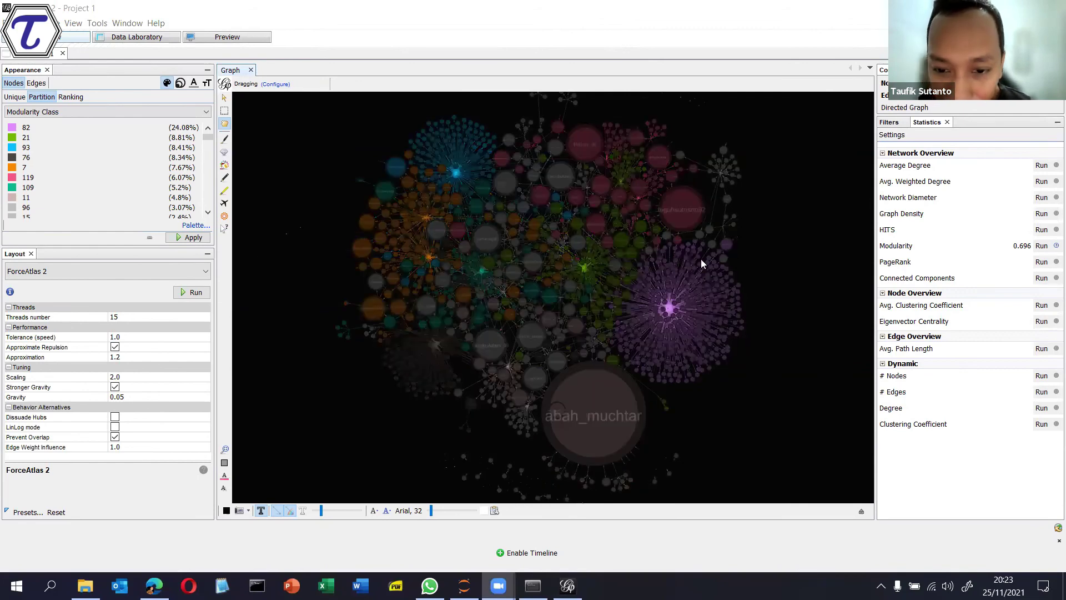
Mark off the purple and blue communities with freehand lines, handwriting "upah" beside the blue one and "UU" beside the purple one.
scroll(762, 232, up, 2)
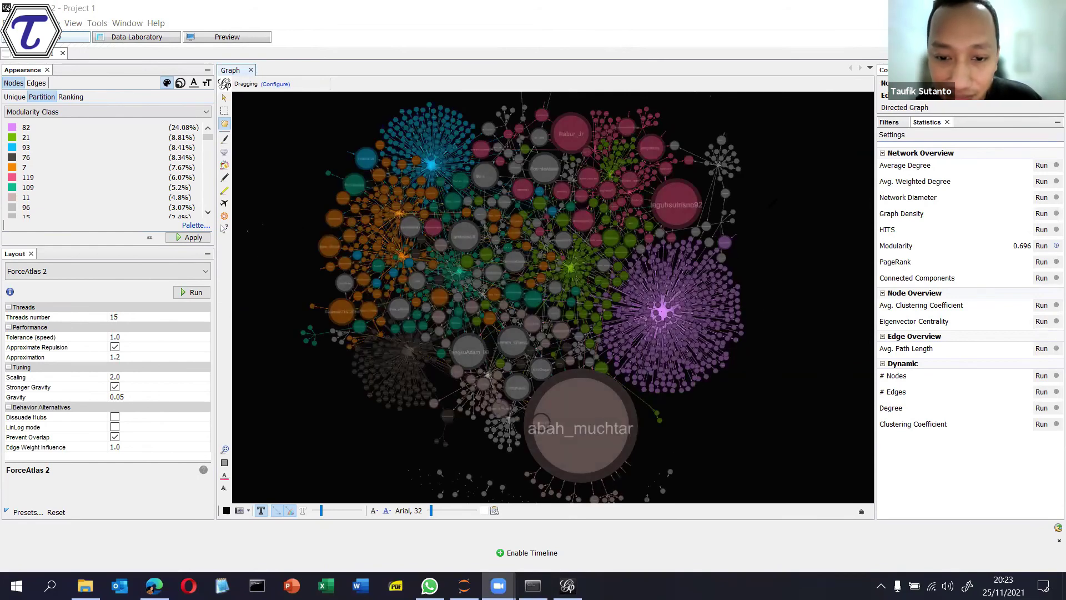
mouse_move(768, 209)
mouse_down()
mouse_move(590, 343)
mouse_move(682, 420)
mouse_up()
drag(477, 99, 300, 186)
drag(341, 110, 361, 130)
drag(363, 104, 383, 110)
drag(387, 101, 396, 95)
drag(743, 265, 780, 277)
Mark off the dark grey, orange and pink communities with freehand lines and handwrite a short label beside the orange one.
mouse_move(332, 361)
mouse_down()
mouse_move(396, 335)
mouse_move(447, 414)
mouse_up()
mouse_move(296, 335)
mouse_down()
mouse_move(417, 284)
mouse_move(378, 177)
mouse_up()
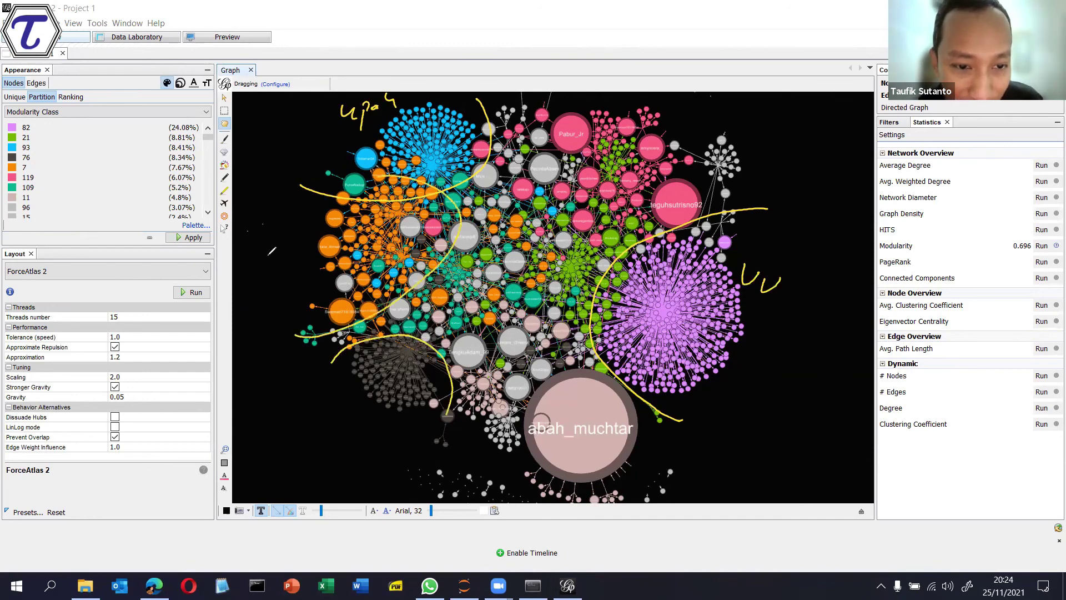
drag(258, 239, 306, 255)
mouse_move(562, 95)
mouse_down()
mouse_move(650, 239)
mouse_move(704, 209)
mouse_up()
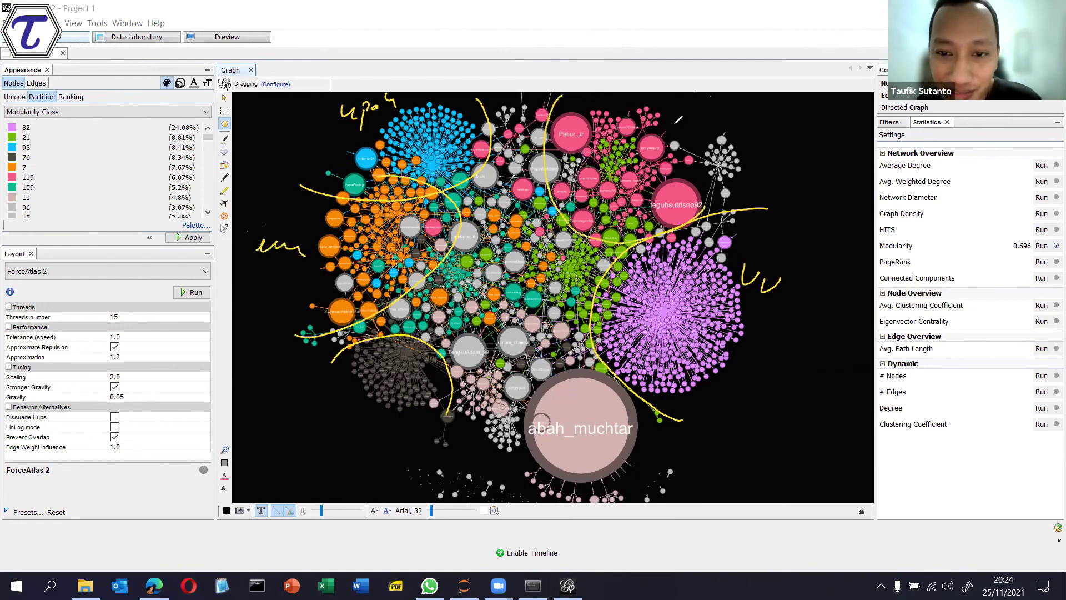